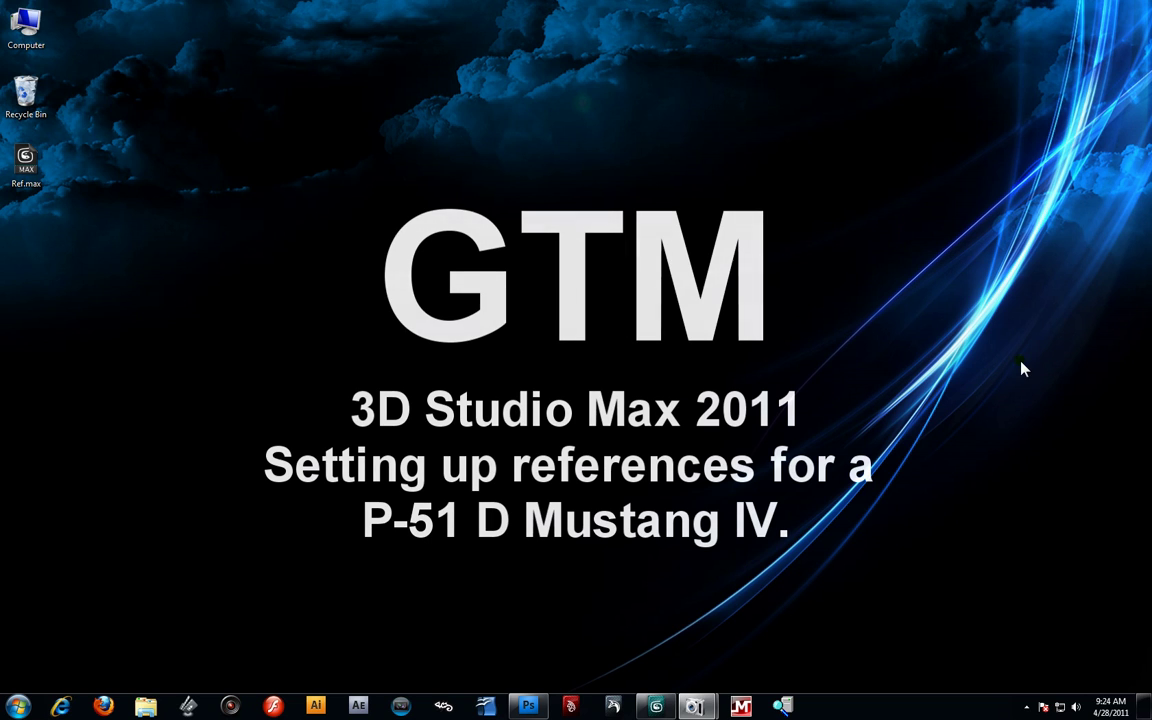
Switch to Photoshop and examine the combined P51 Reference sheet and the separate side, top and front drawings
click(524, 707)
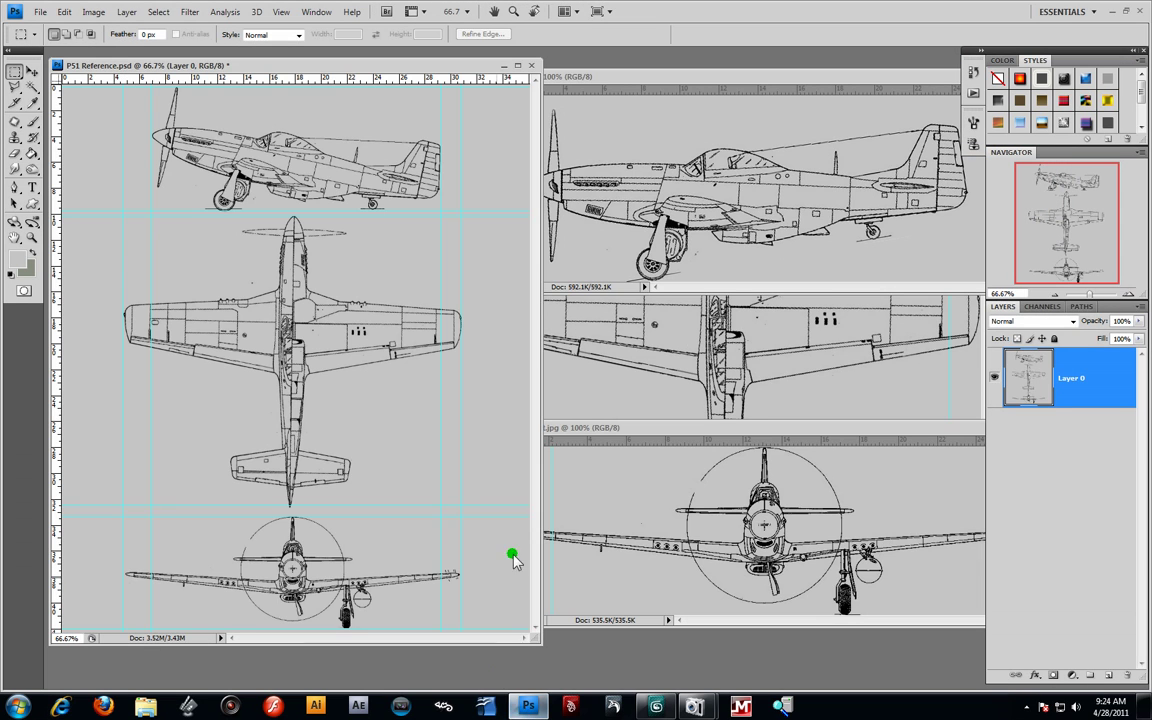
mouse_move(406, 66)
mouse_down()
mouse_move(386, 66)
mouse_move(400, 68)
mouse_up()
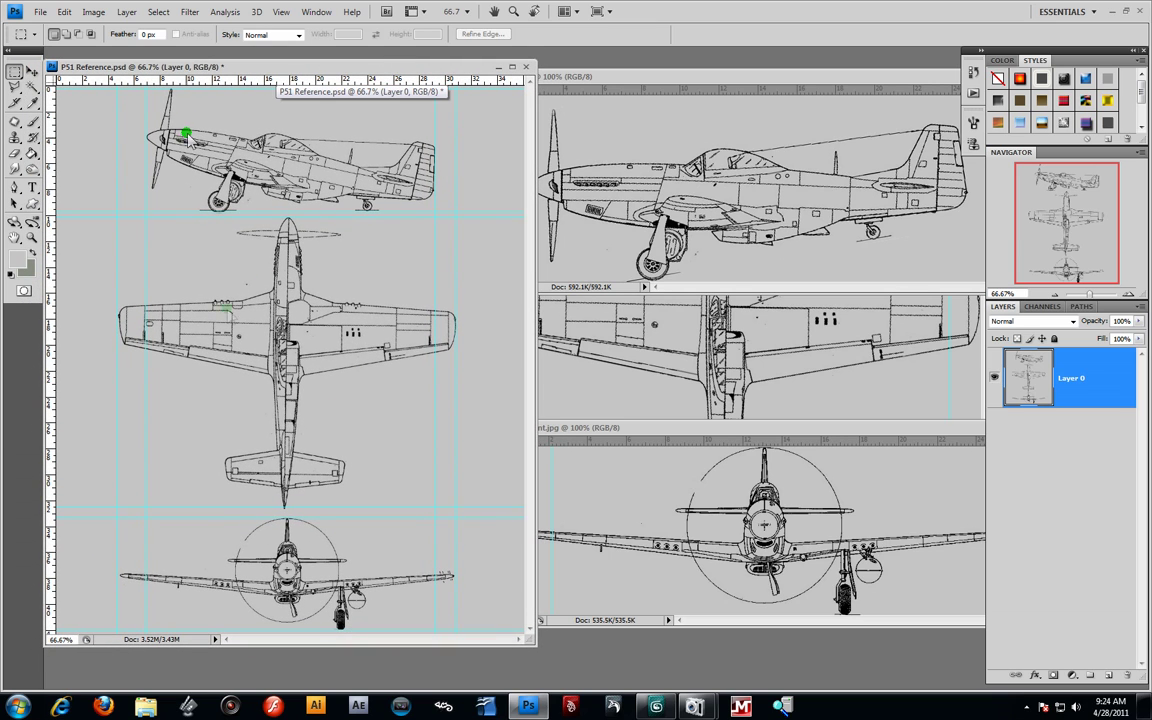
click(728, 78)
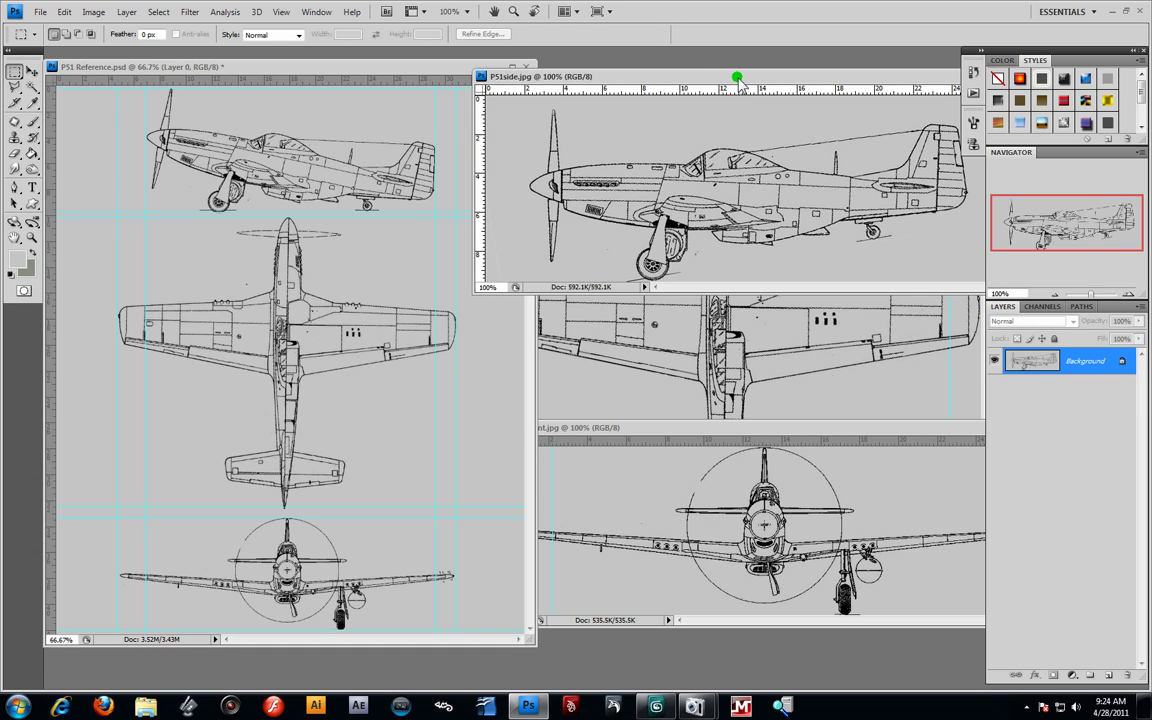
drag(740, 82, 707, 78)
click(776, 390)
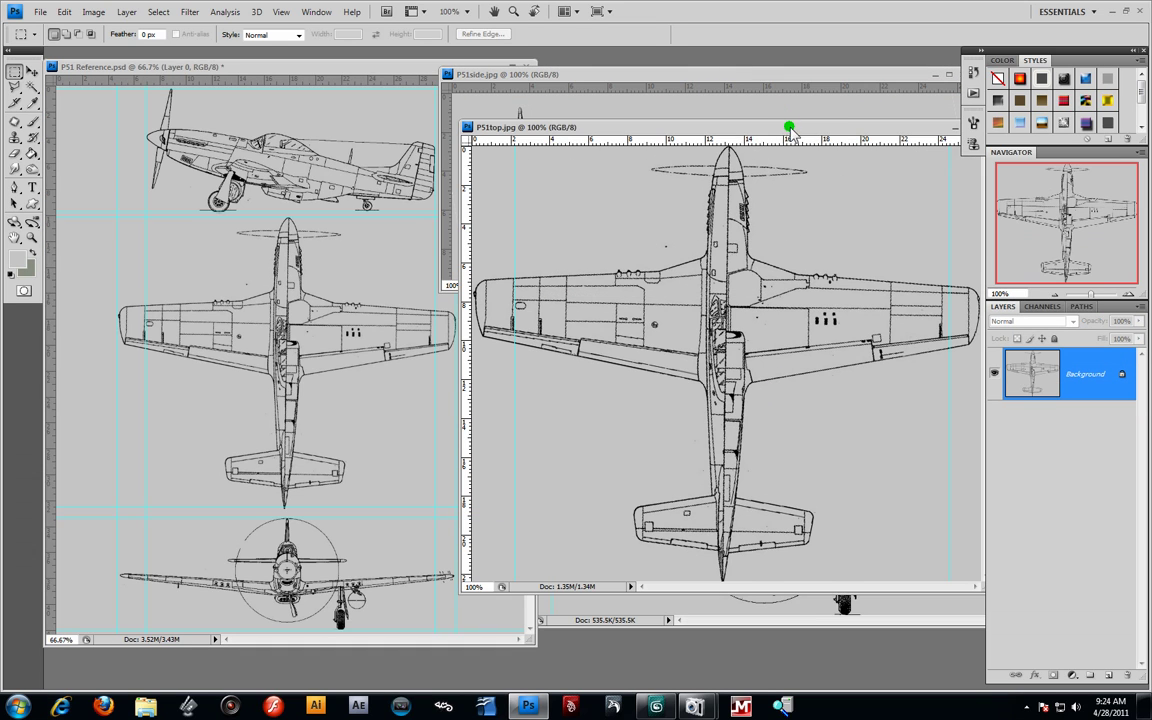
drag(789, 128, 768, 115)
click(774, 606)
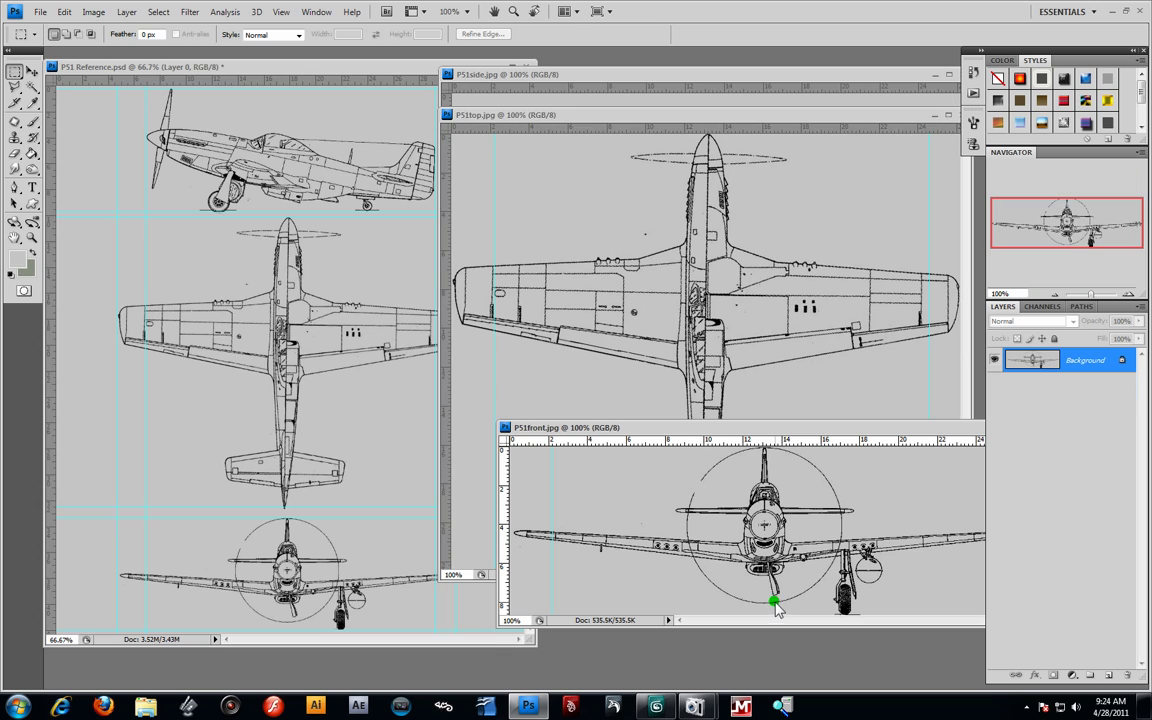
click(711, 76)
drag(711, 76, 676, 98)
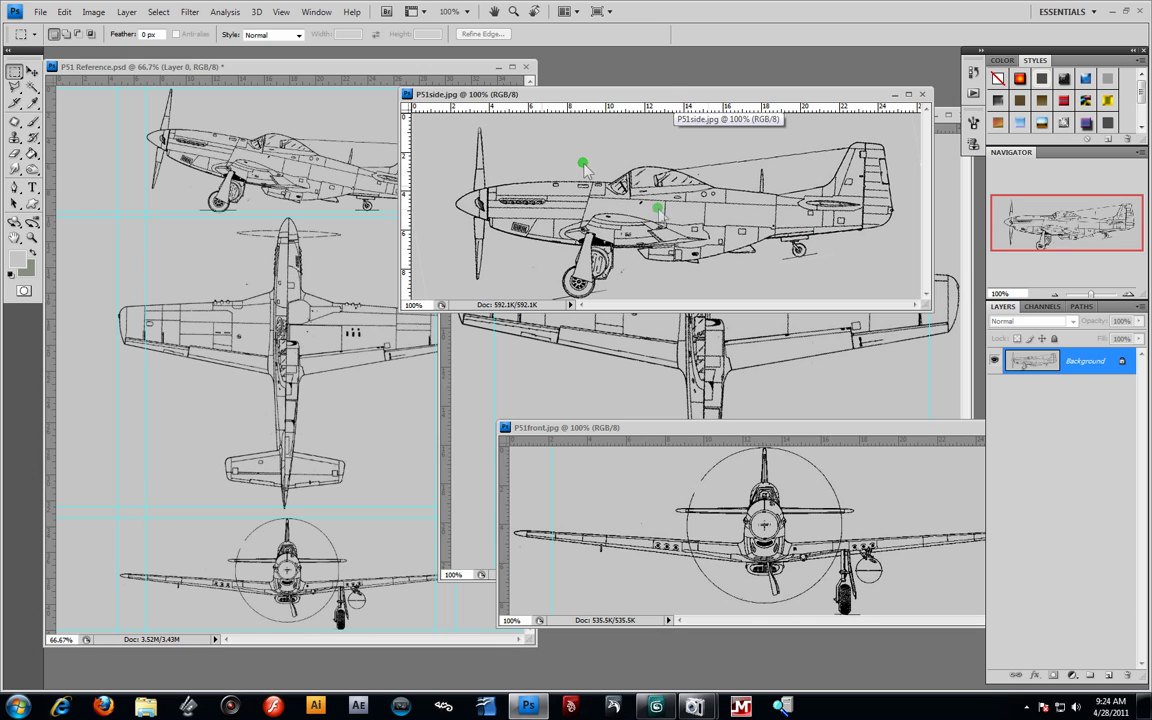
drag(669, 96, 767, 84)
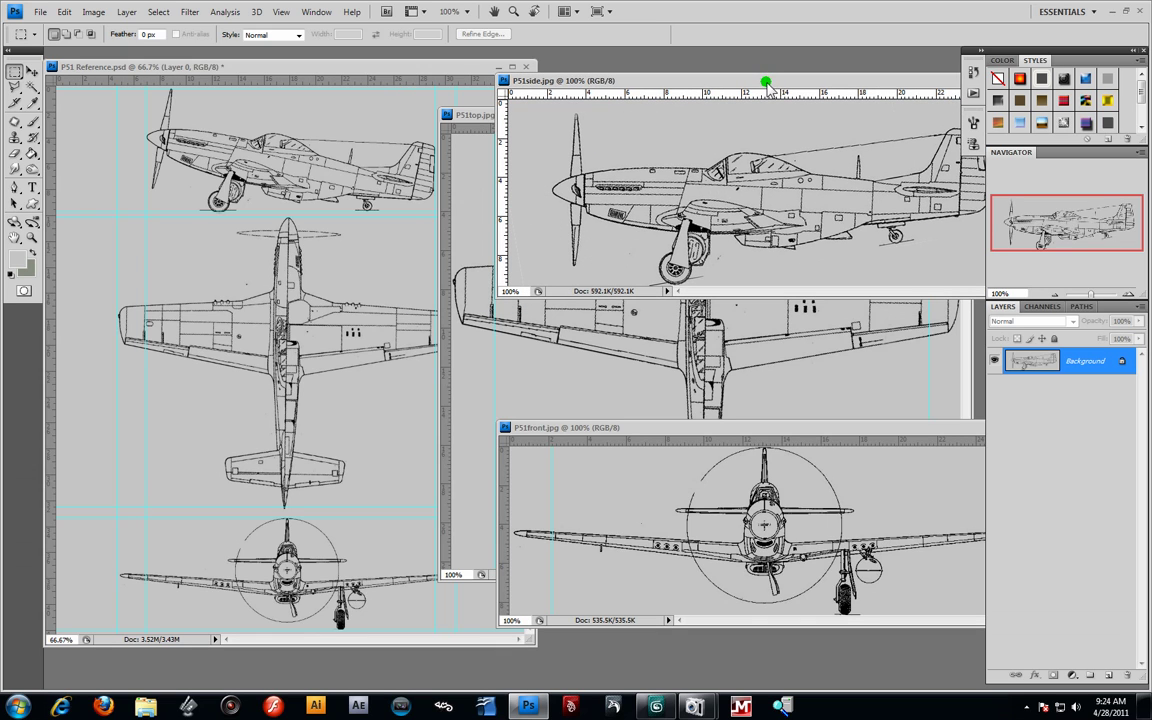
Select the side view in P51 Reference.psd, rotate it about -9.4° until the fuselage is level, and shift it up slightly
click(255, 136)
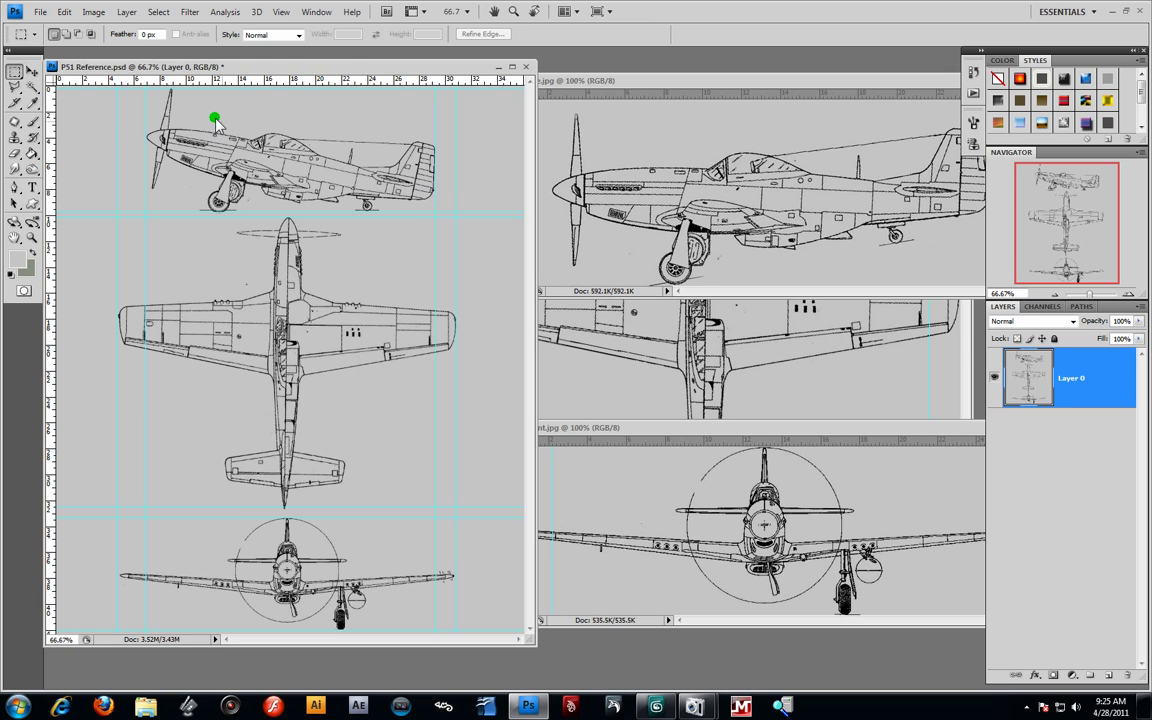
drag(146, 88, 434, 212)
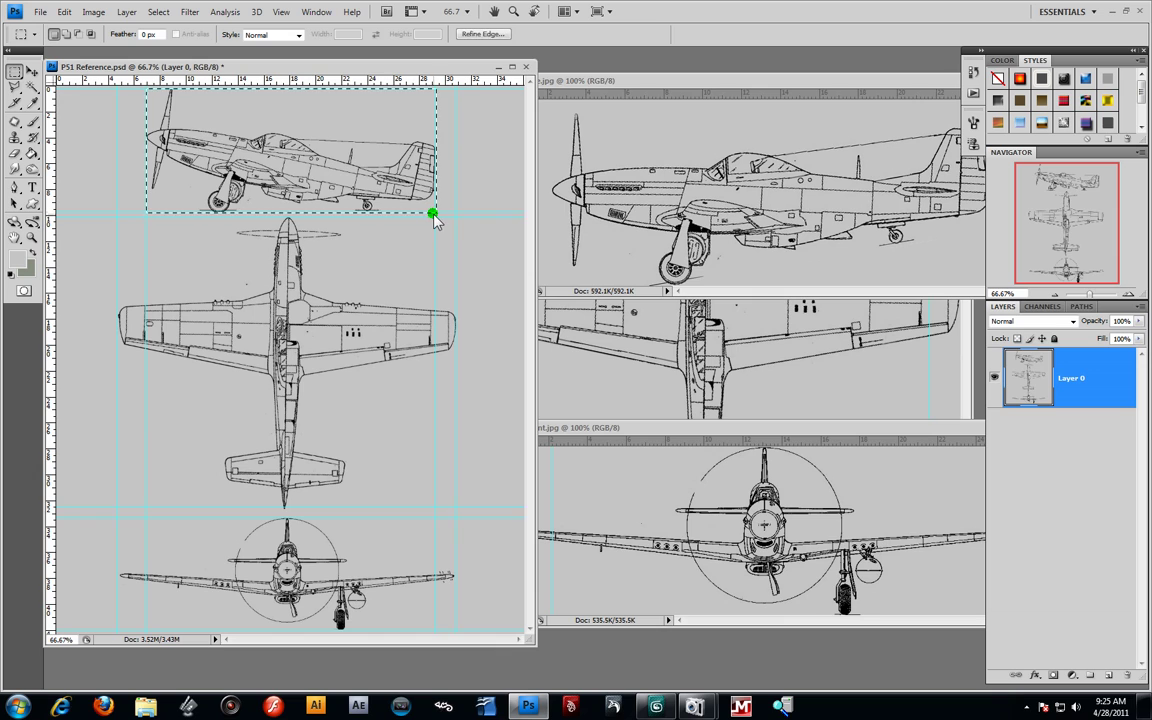
key(ctrl+t)
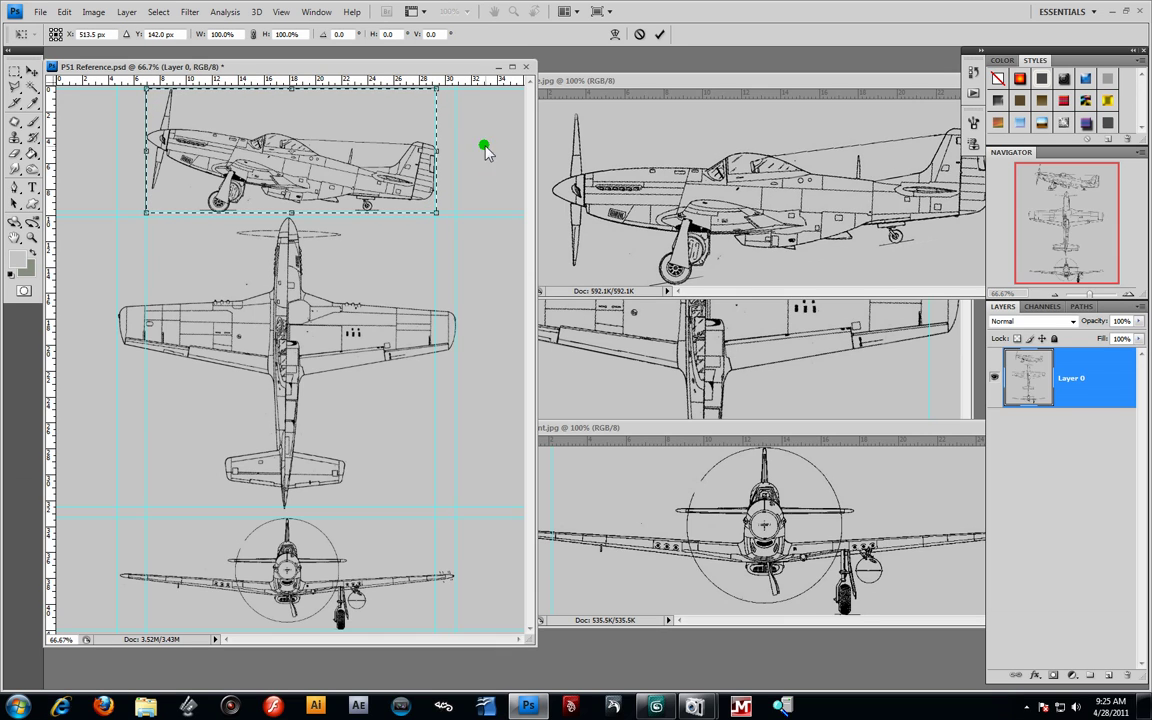
drag(452, 226, 458, 201)
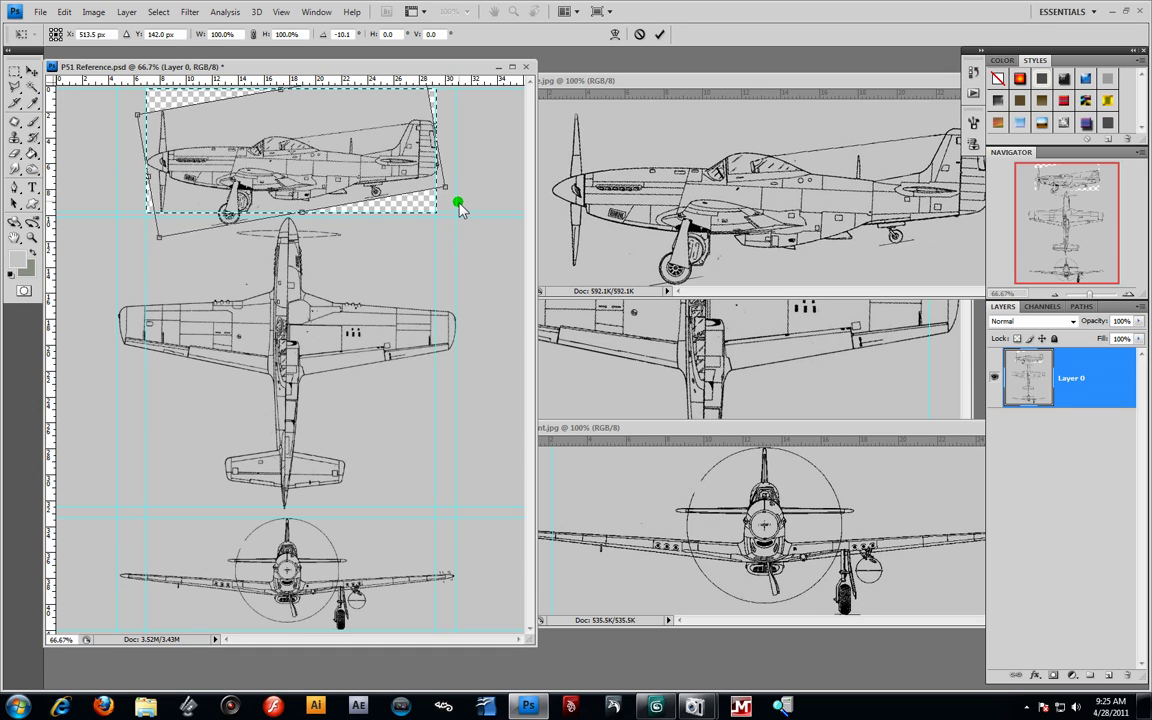
drag(304, 183, 304, 171)
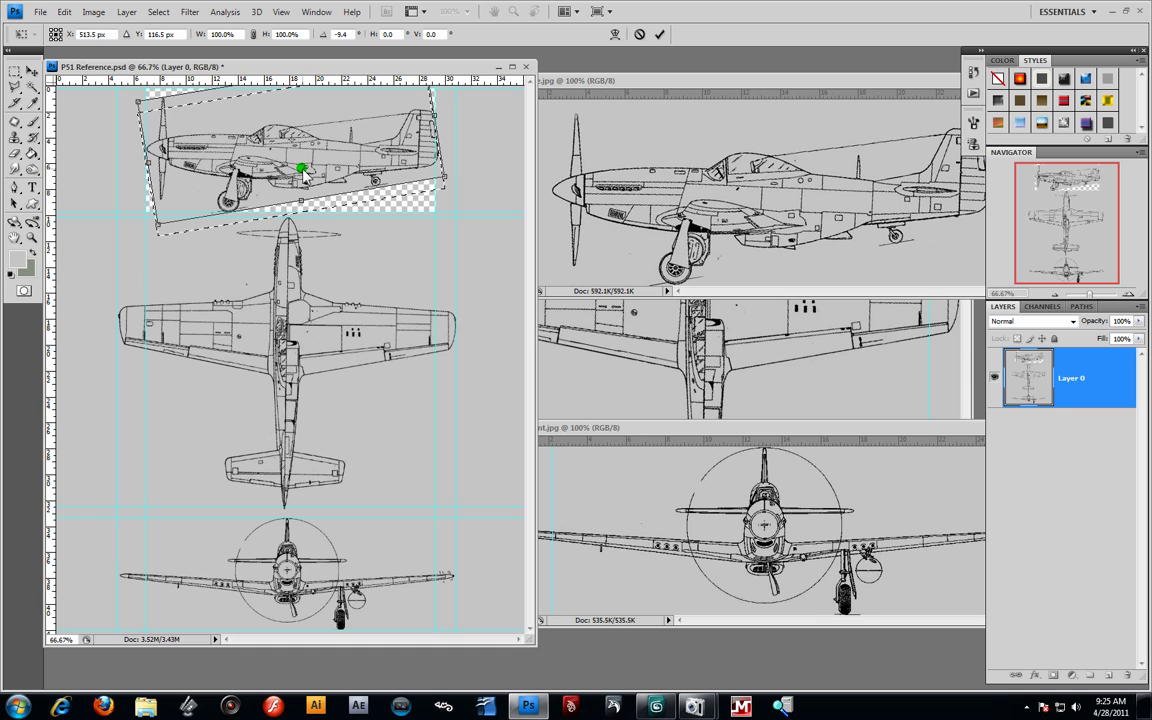
click(30, 68)
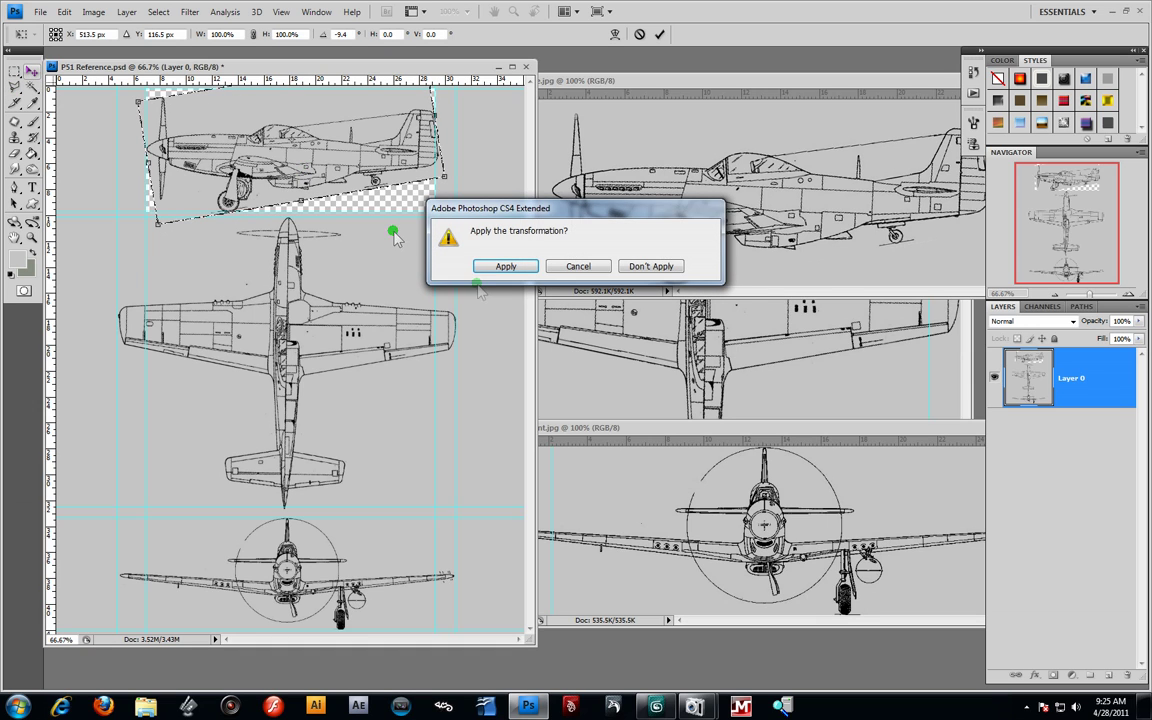
click(501, 267)
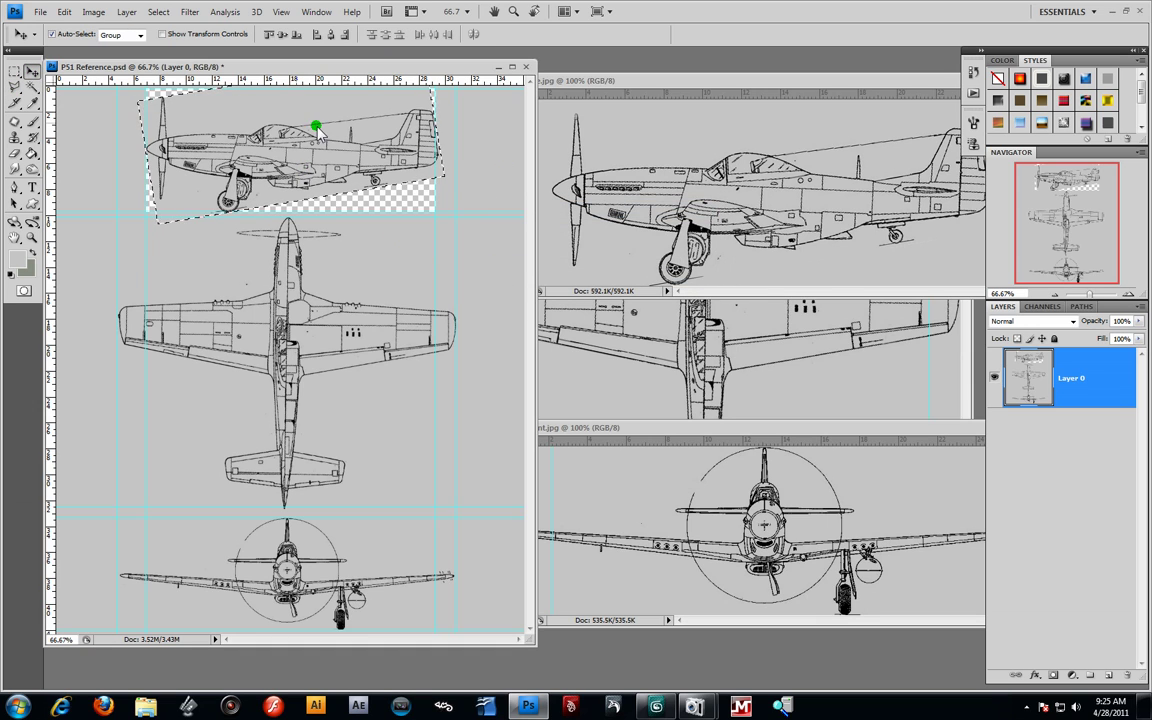
Add a new layer beneath Layer 0 and fill it with the light grey foreground color to cover the transparent gaps
click(1108, 676)
drag(1070, 378, 1065, 458)
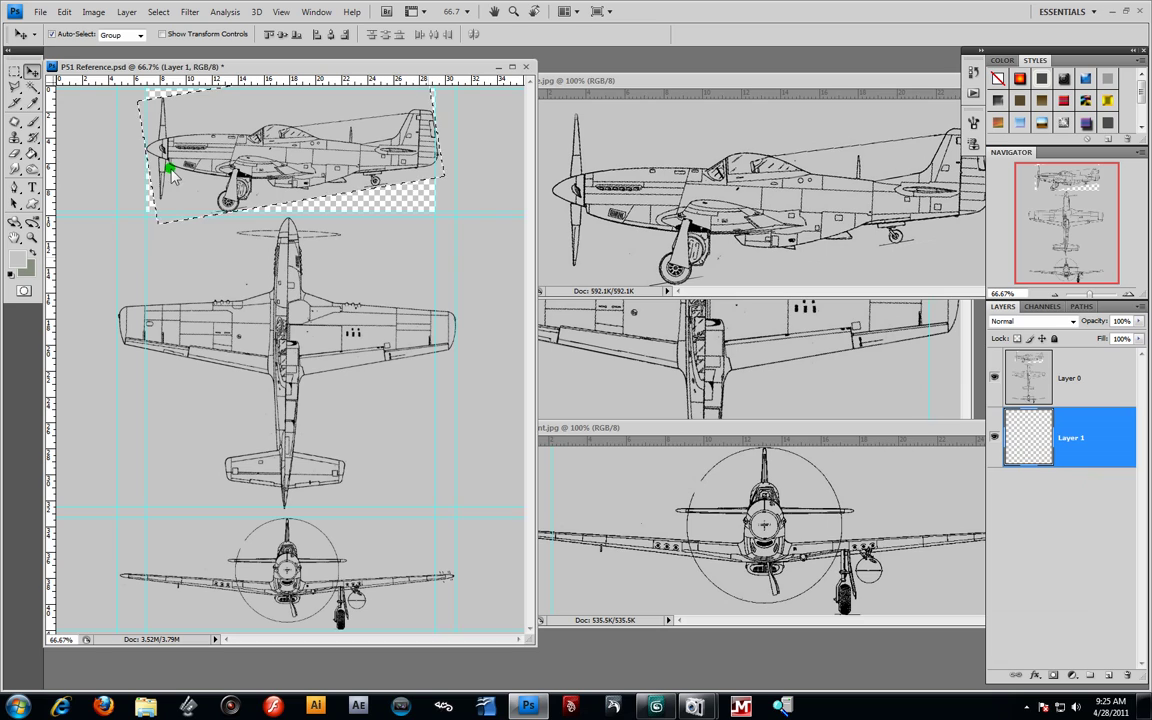
click(15, 72)
click(87, 141)
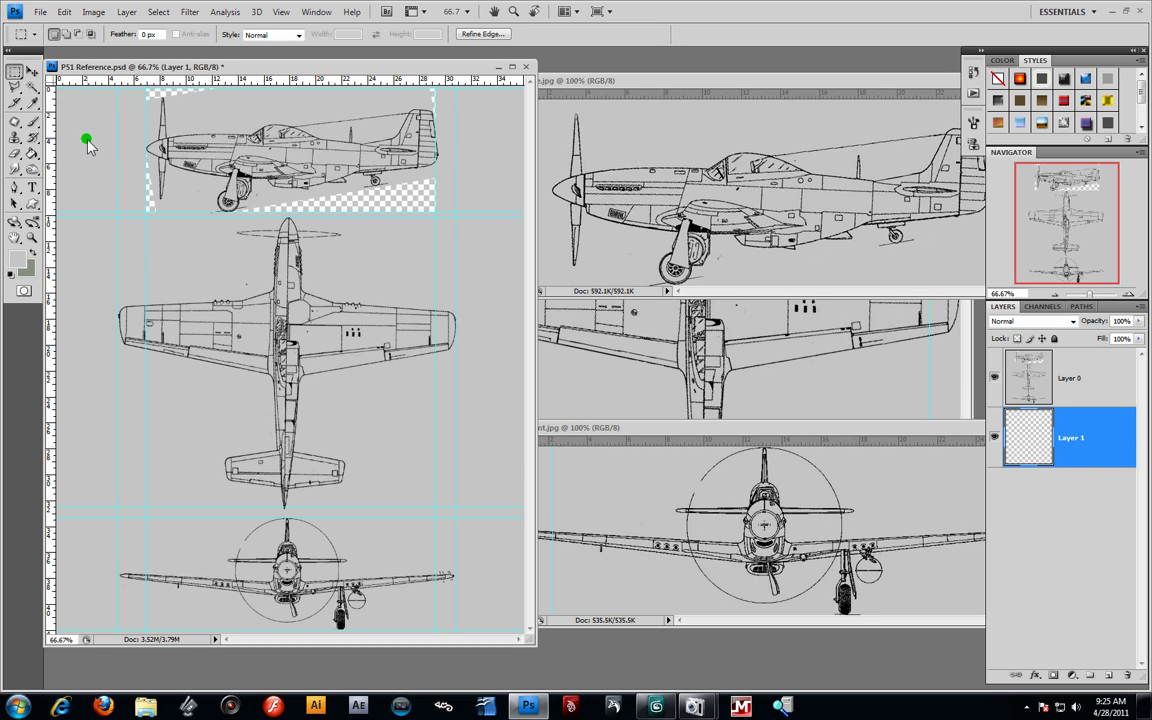
drag(32, 153, 57, 160)
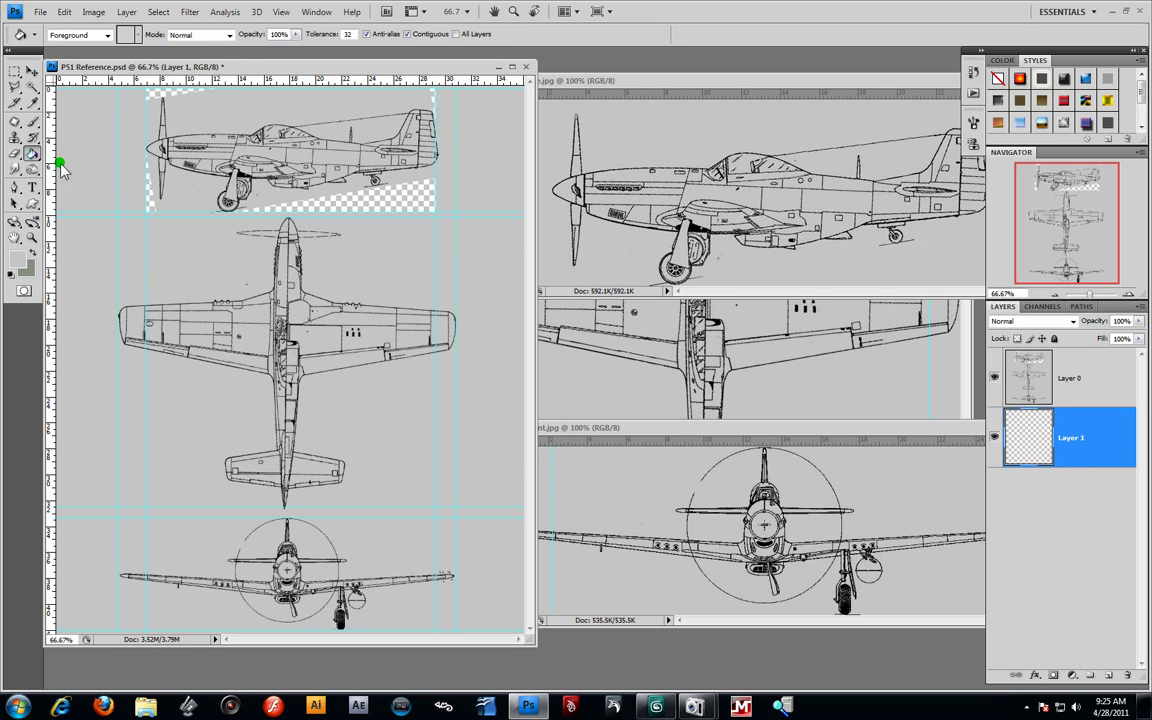
click(387, 206)
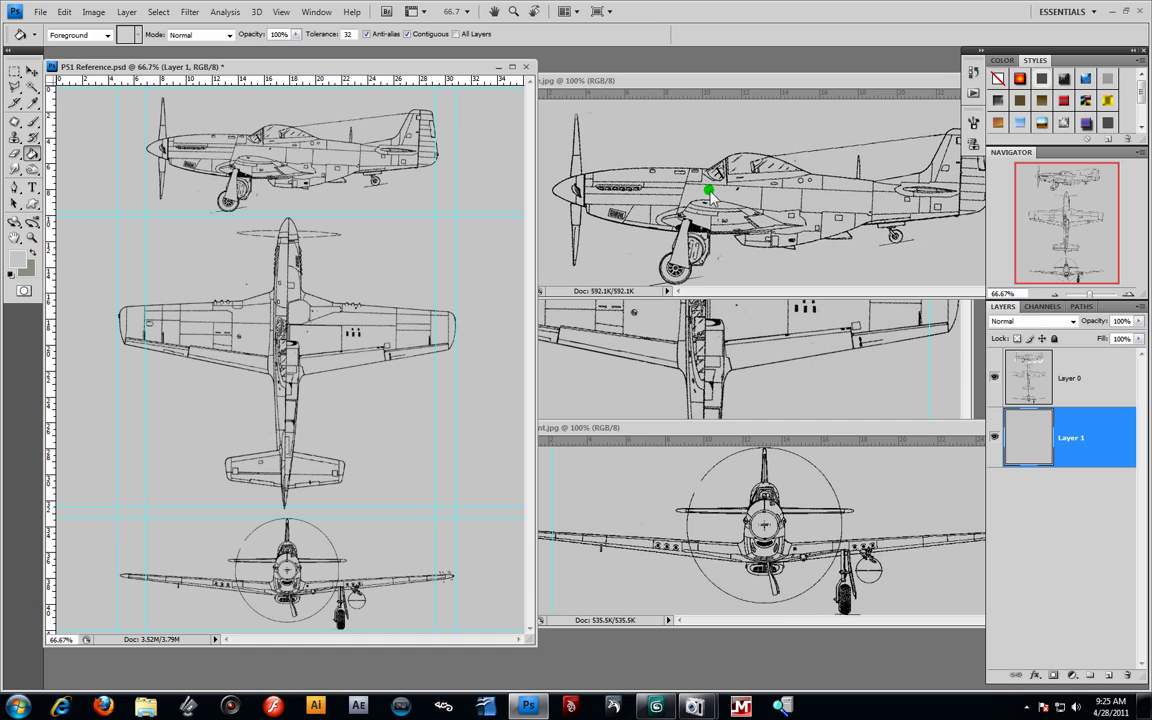
Examine the separate P51side.jpg, P51top.jpg and P51front.jpg reference images
click(617, 79)
click(692, 388)
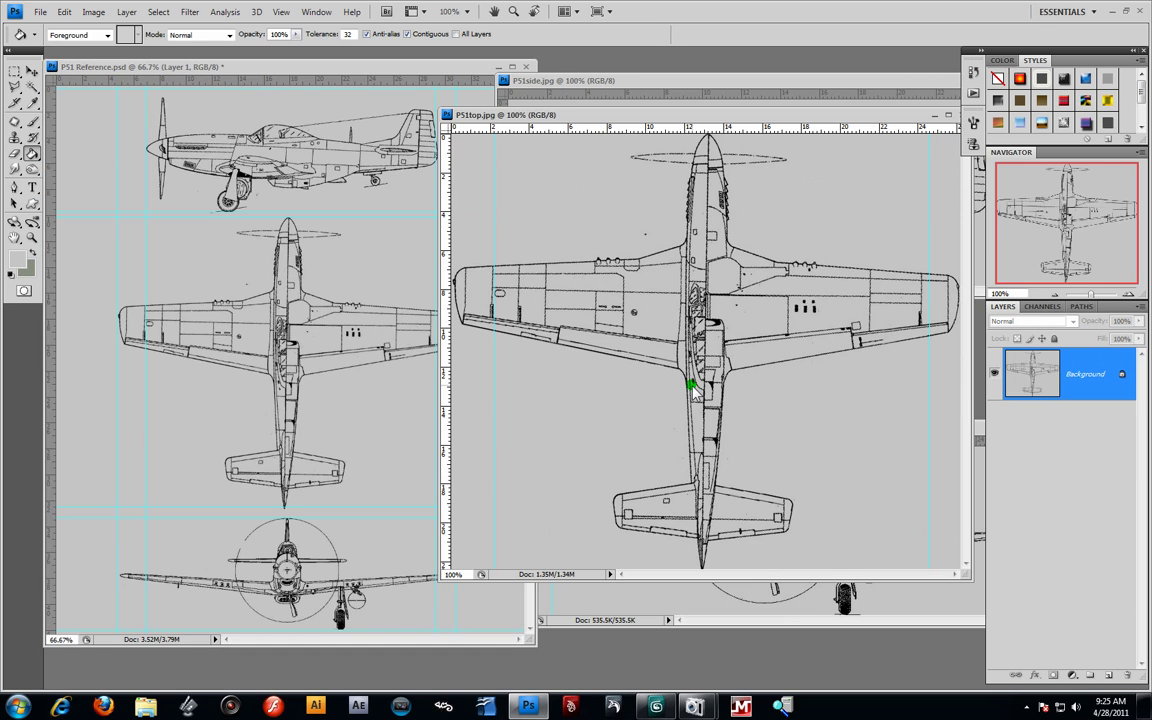
click(787, 610)
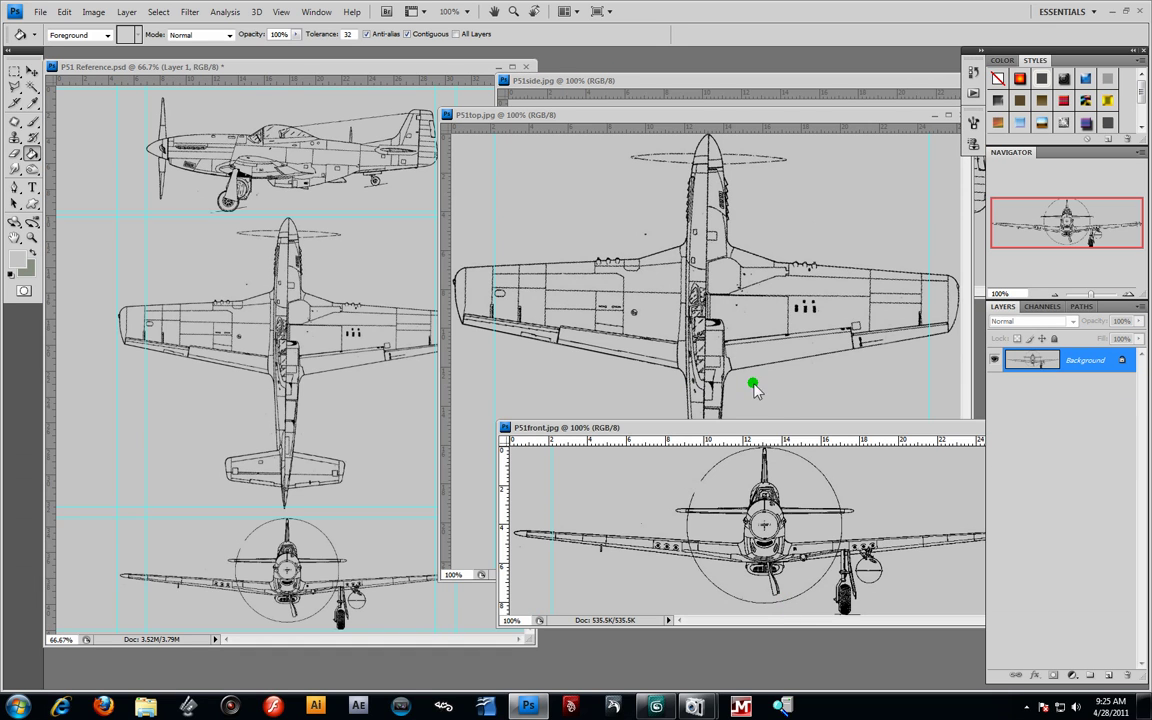
drag(779, 427, 688, 369)
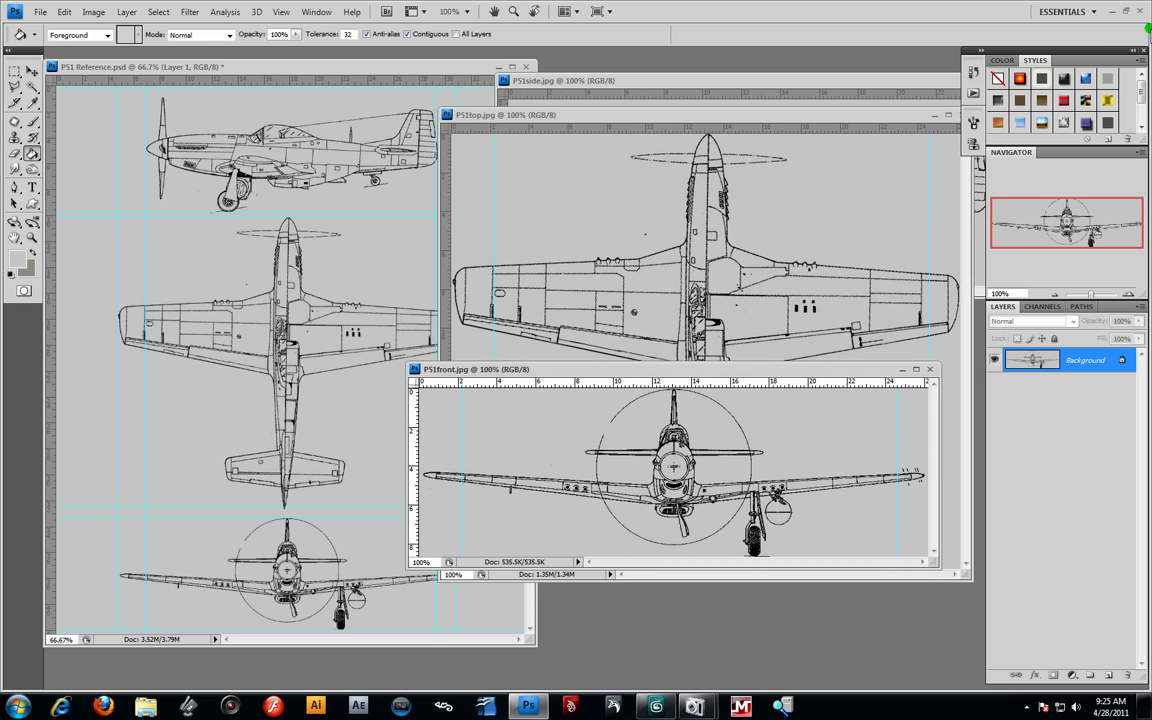
Switch to 3ds Max and create a thin flat box about 137 long, 133 wide and 1.2 high in the Perspective view
click(1114, 14)
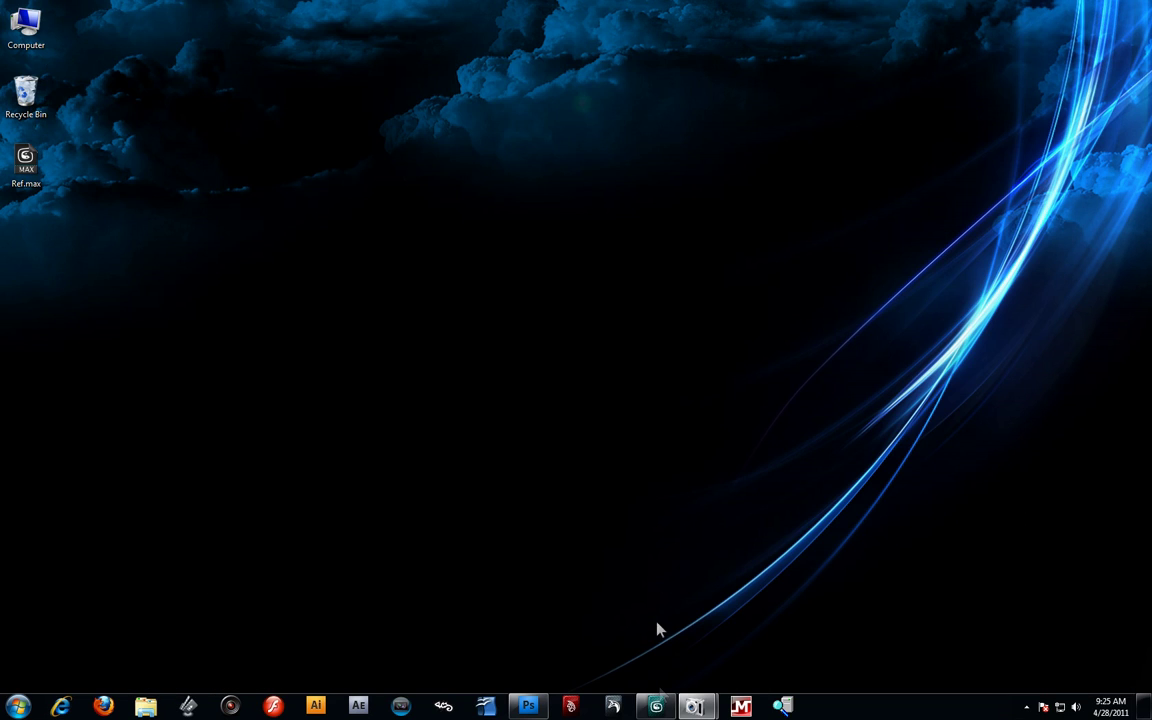
click(656, 706)
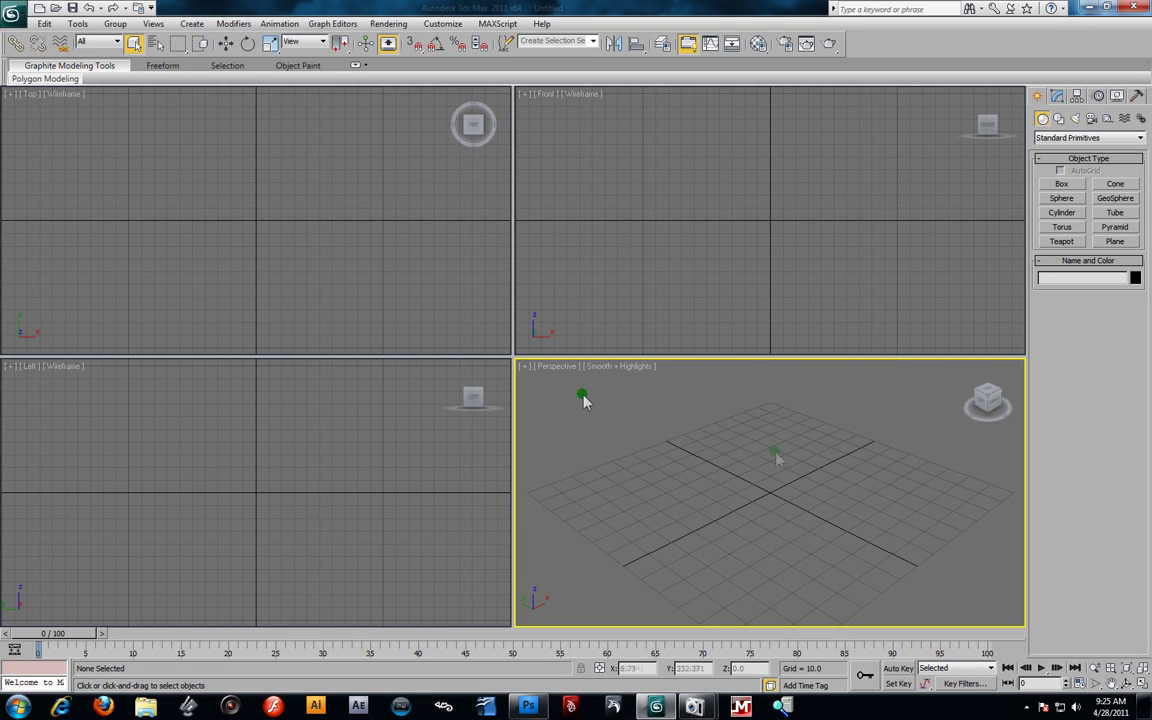
alt+middle_drag(786, 500, 740, 512)
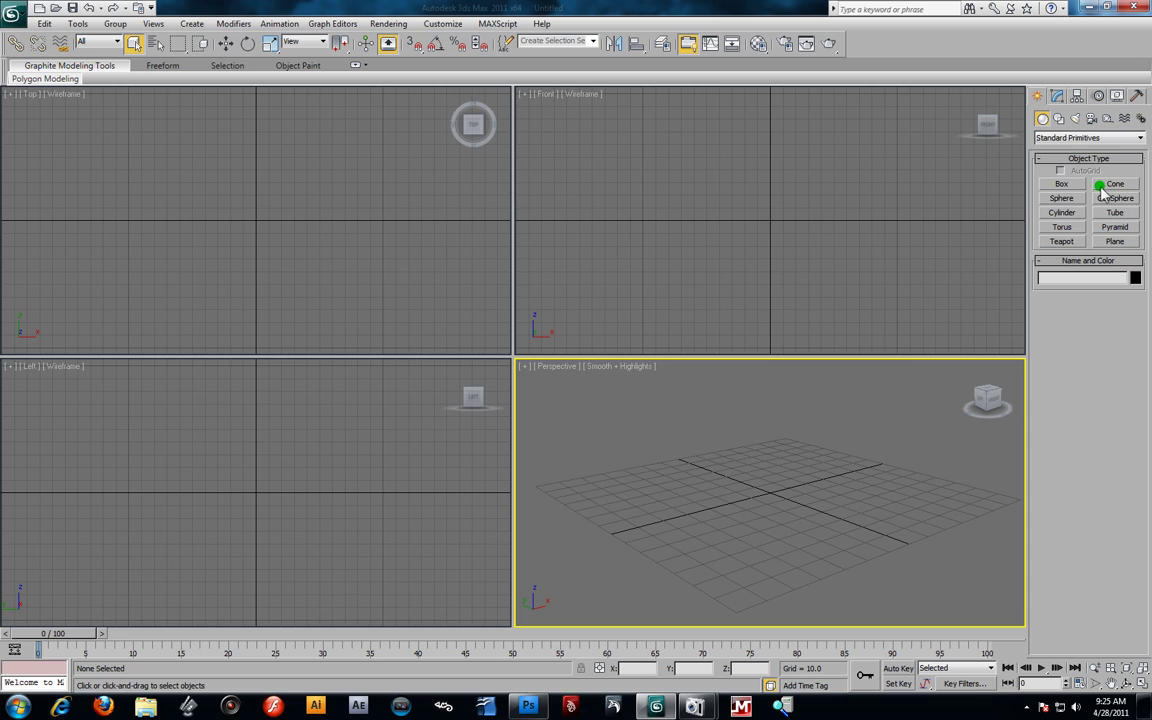
click(1062, 184)
mouse_move(818, 447)
alt+middle_down()
mouse_move(770, 476)
mouse_move(778, 452)
alt+middle_up()
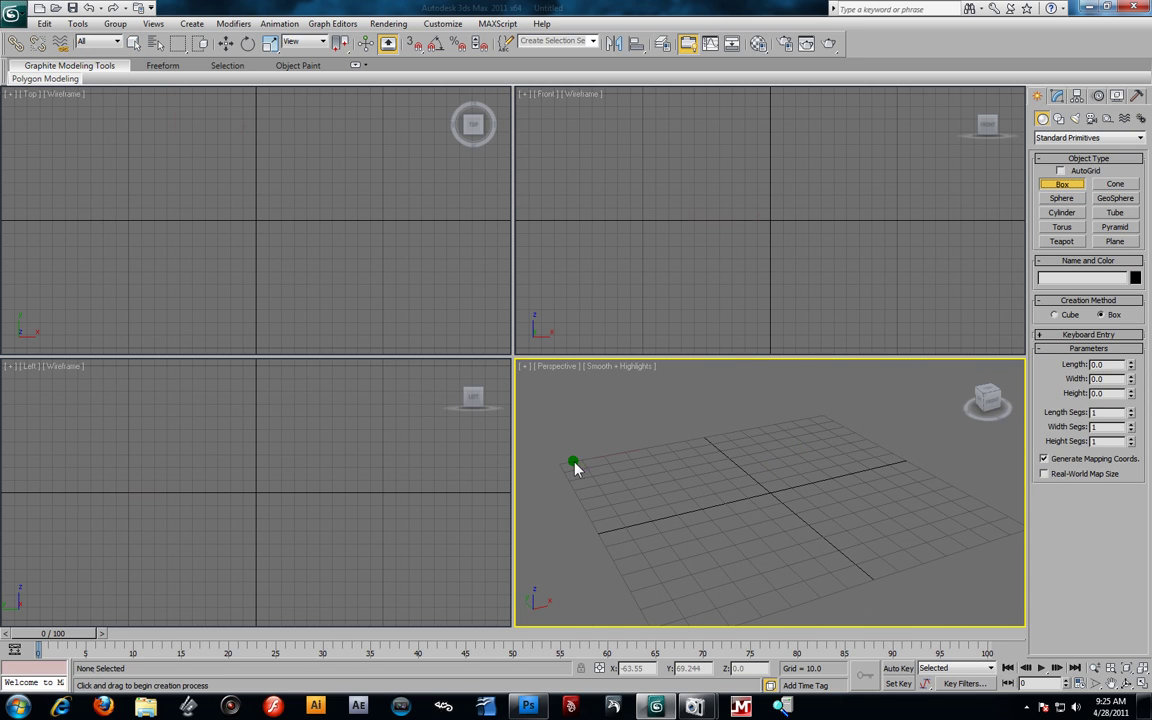
drag(573, 463, 1022, 531)
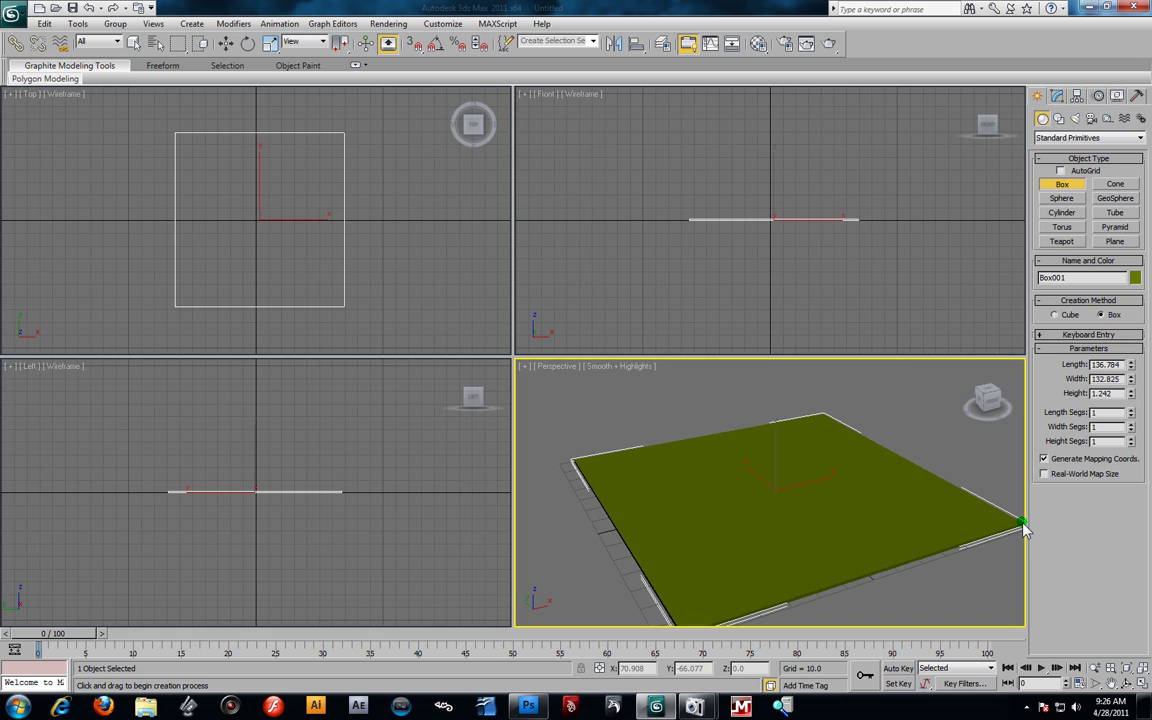
Show edged faces on the shaded box in the Perspective view
mouse_move(930, 558)
alt+middle_down()
mouse_move(923, 452)
mouse_move(927, 540)
alt+middle_up()
key(F4)
mouse_move(846, 535)
alt+middle_down()
mouse_move(828, 496)
mouse_move(841, 571)
mouse_move(855, 518)
mouse_move(823, 527)
mouse_move(836, 496)
mouse_move(830, 505)
alt+middle_up()
Open the Material Editor and select the first sample slot, 01 - Default
key(m)
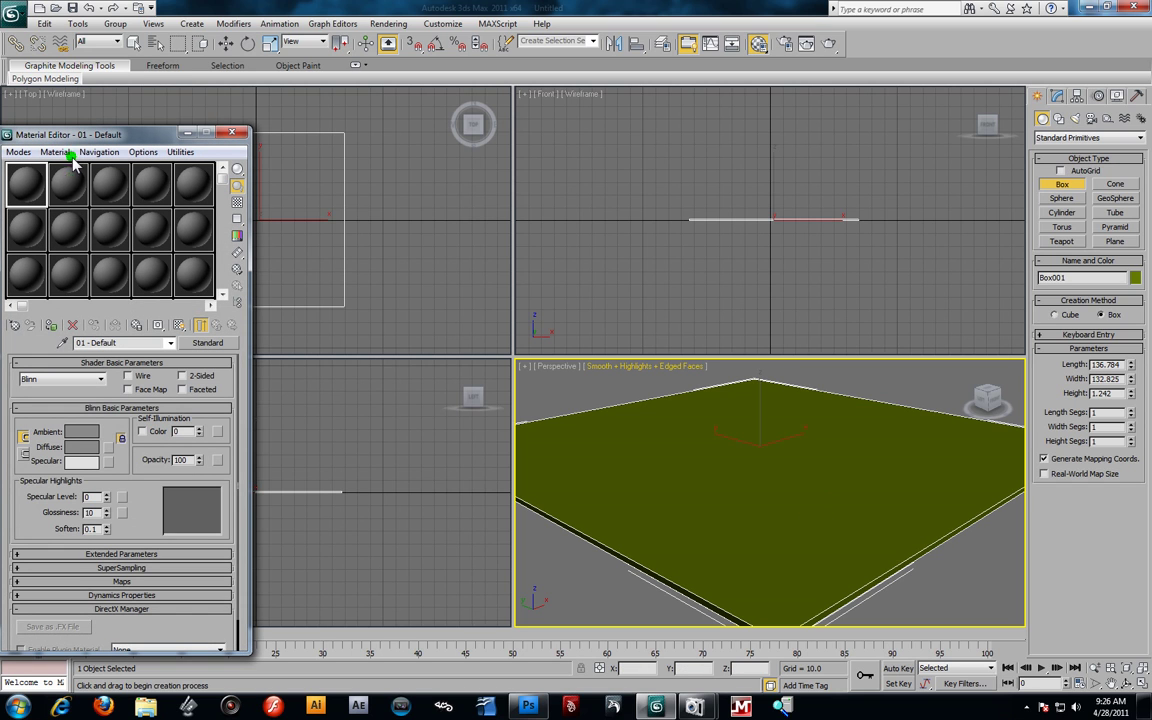
drag(86, 136, 213, 112)
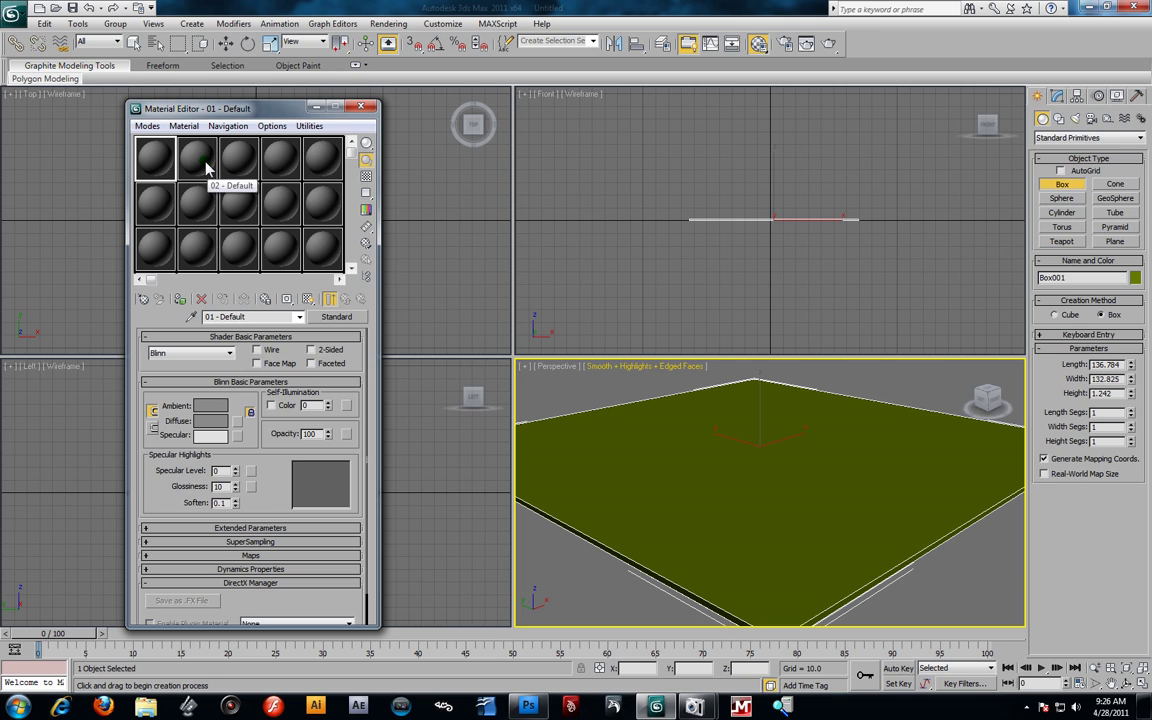
click(250, 164)
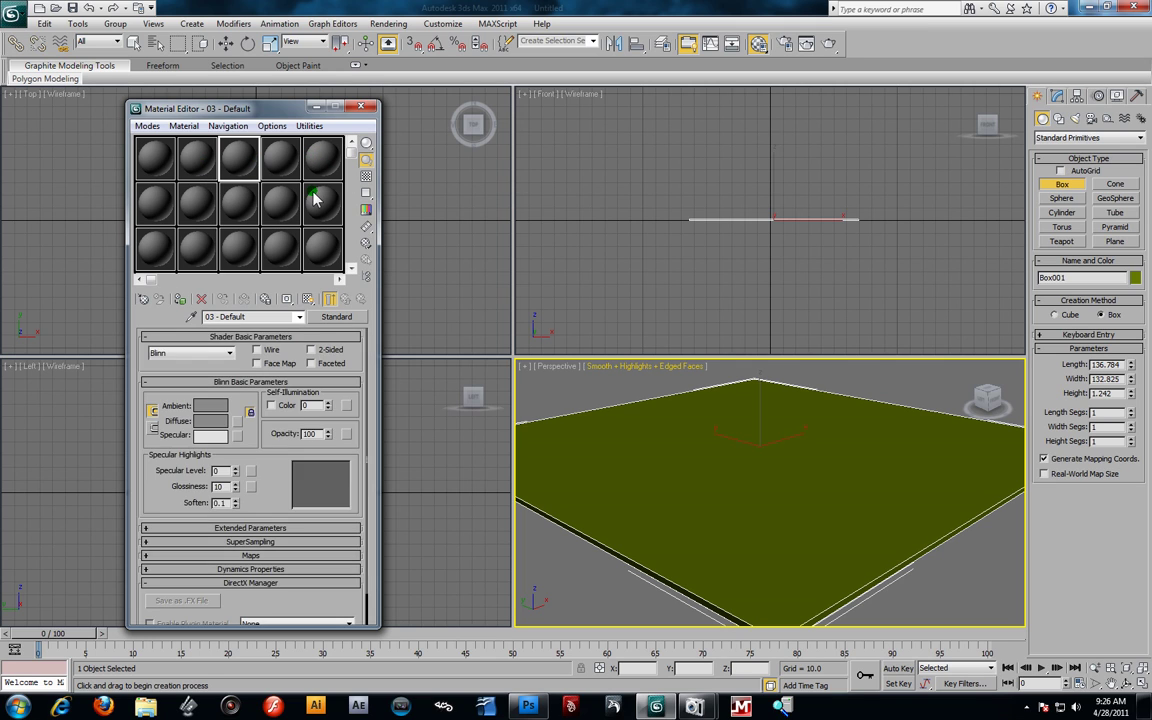
click(285, 160)
click(286, 199)
click(327, 161)
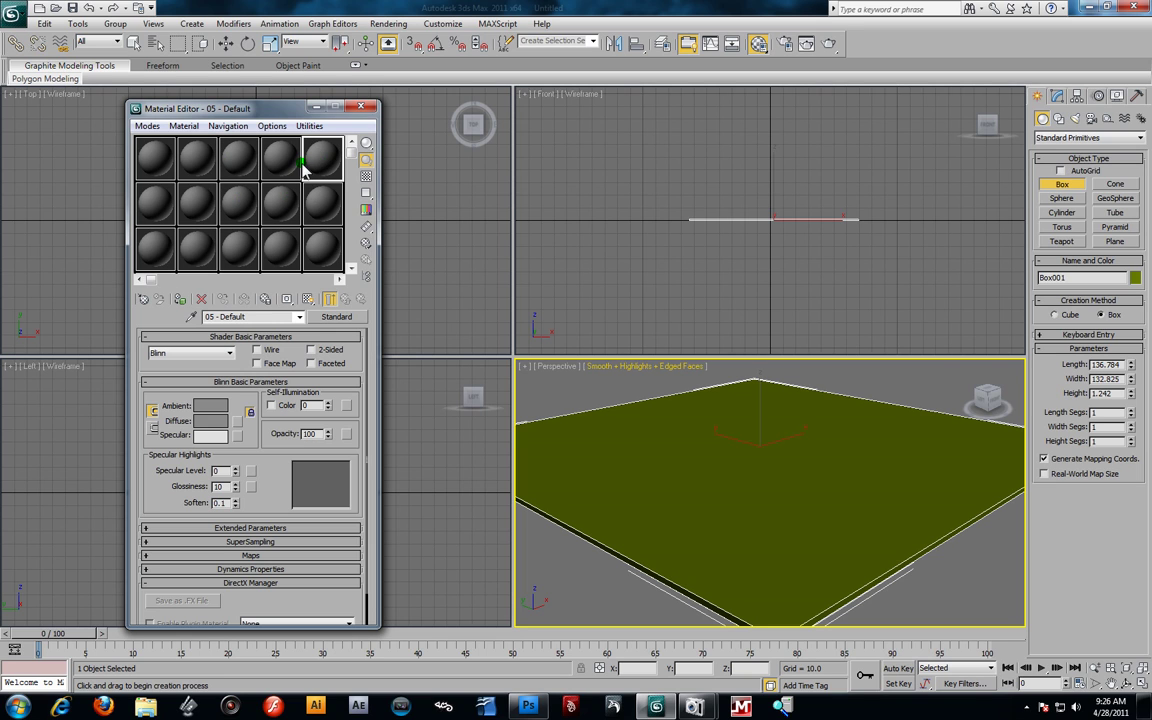
click(168, 172)
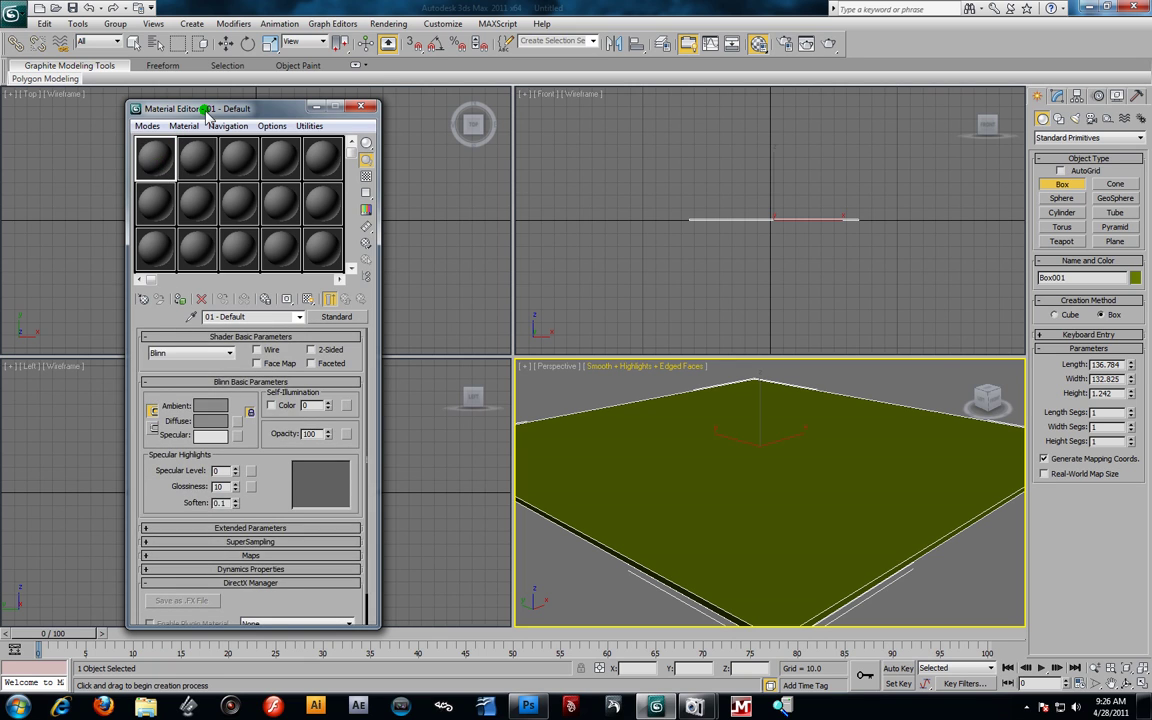
drag(206, 113, 178, 89)
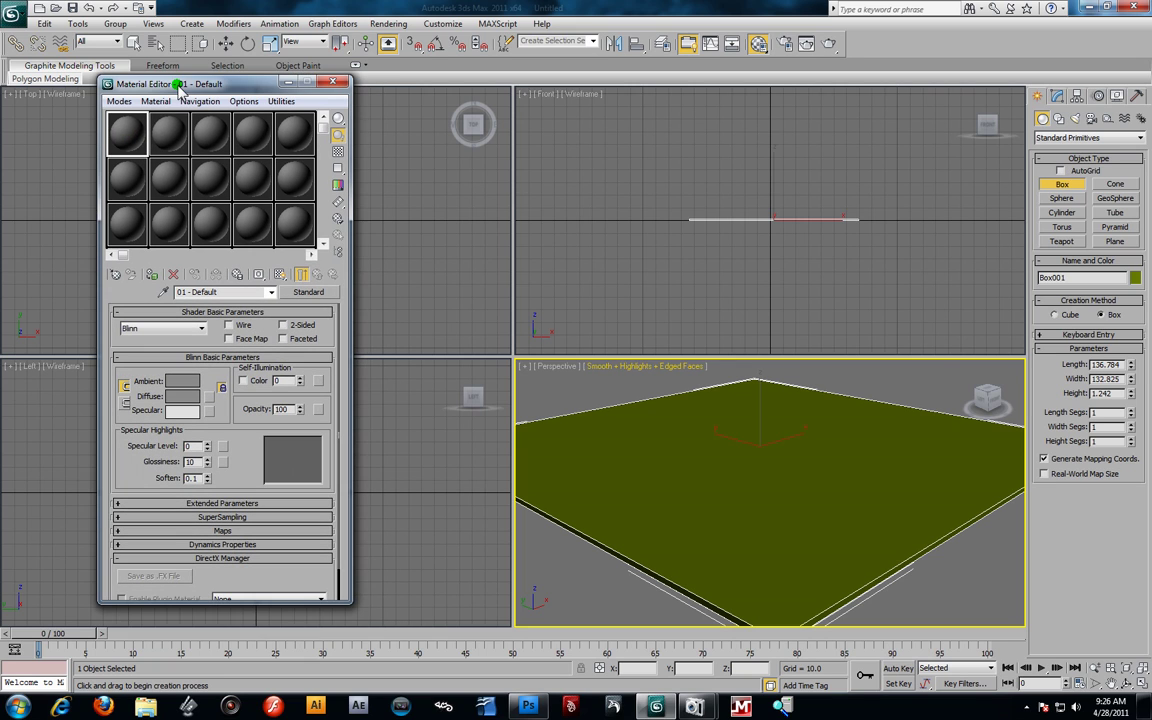
Load P51top.jpg from the desktop's 3D Max P-51 Mustang folder as a Bitmap in the Diffuse channel of 01 - Default
click(209, 398)
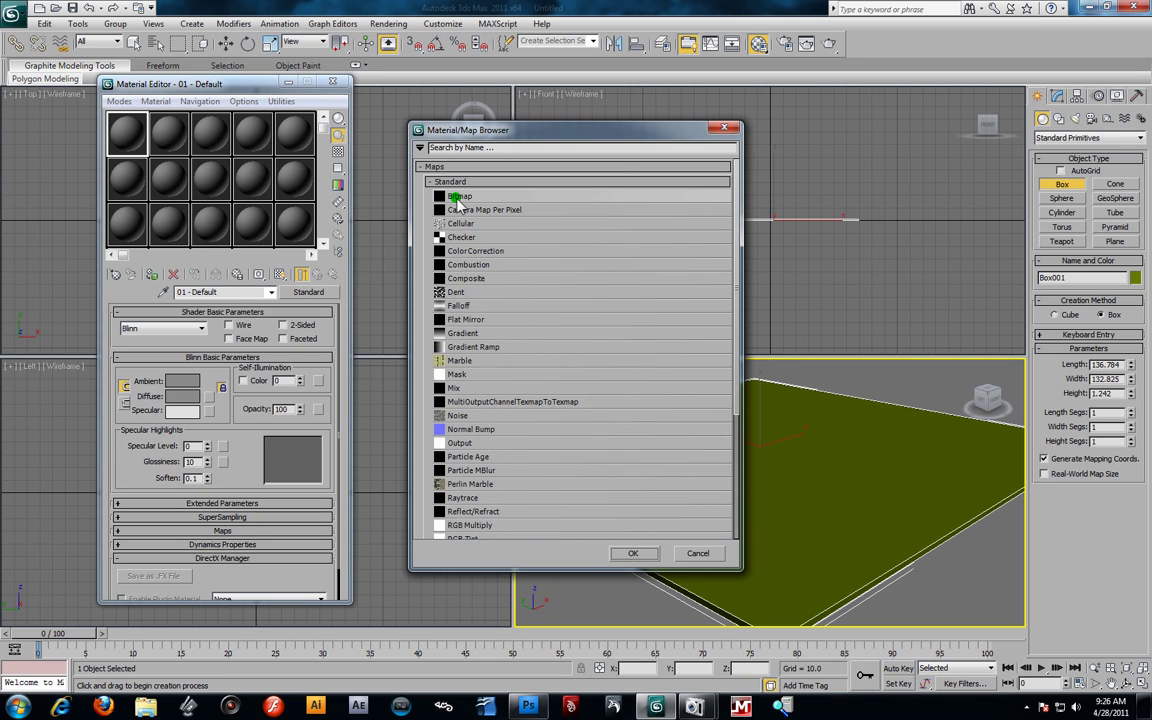
double_click(455, 197)
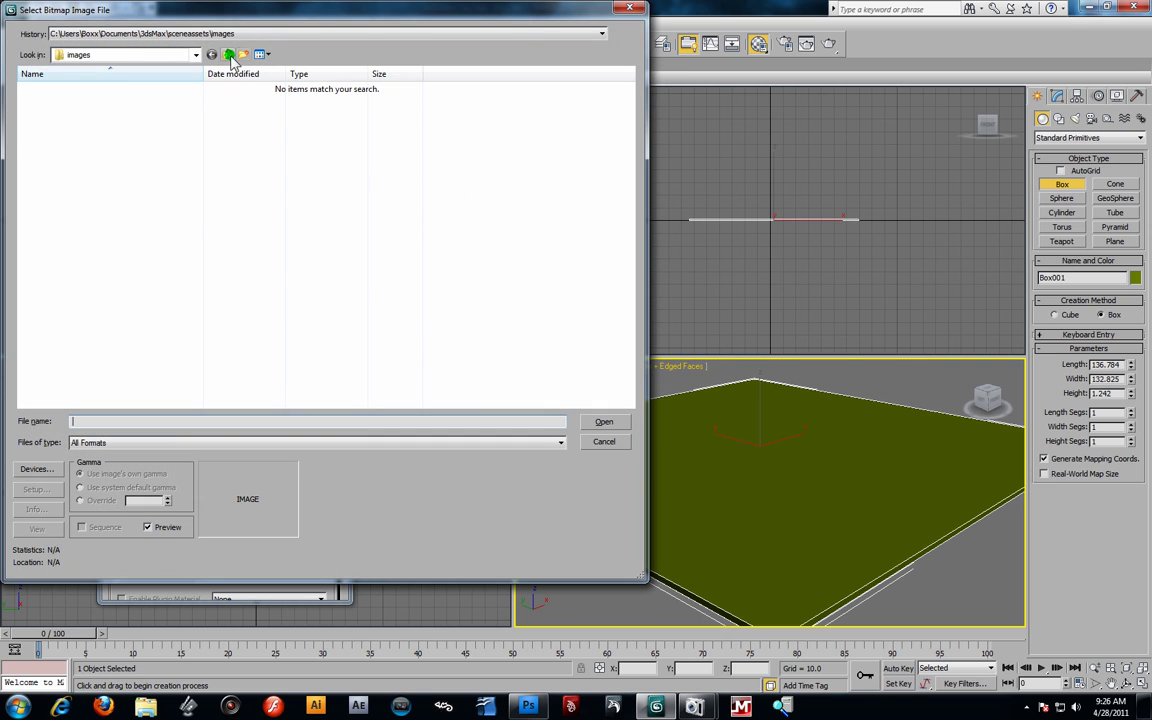
click(228, 54)
click(228, 54)
click(228, 54)
click(228, 54)
click(228, 54)
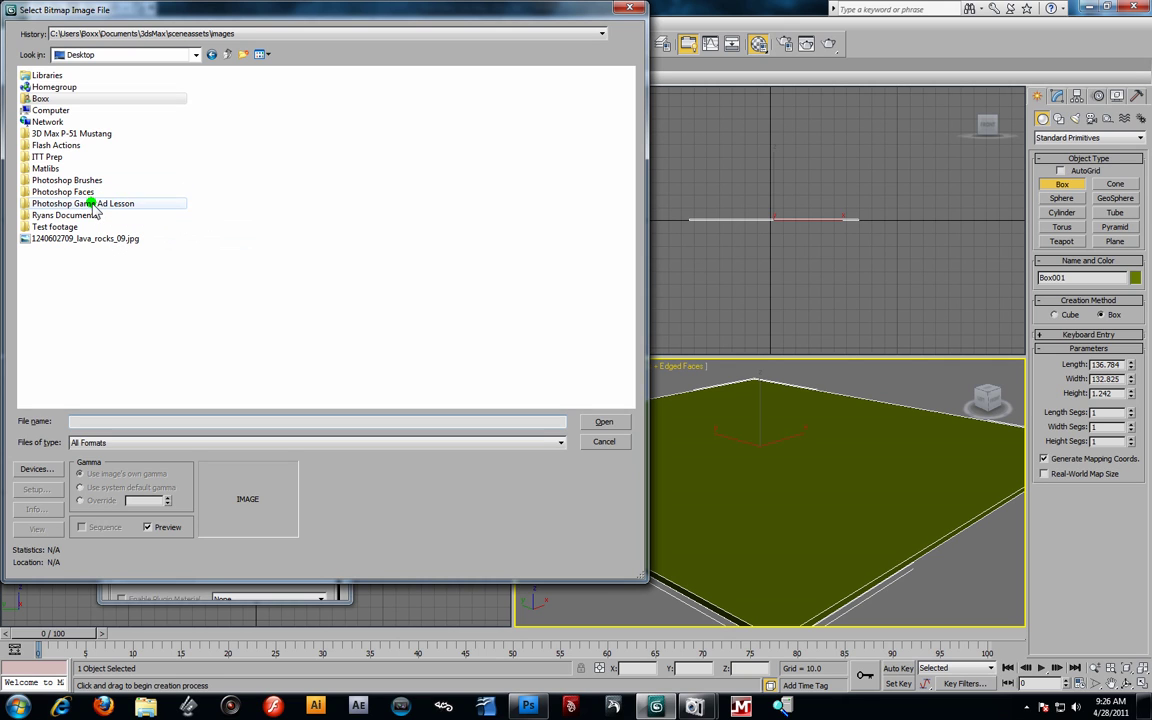
click(71, 136)
double_click(70, 136)
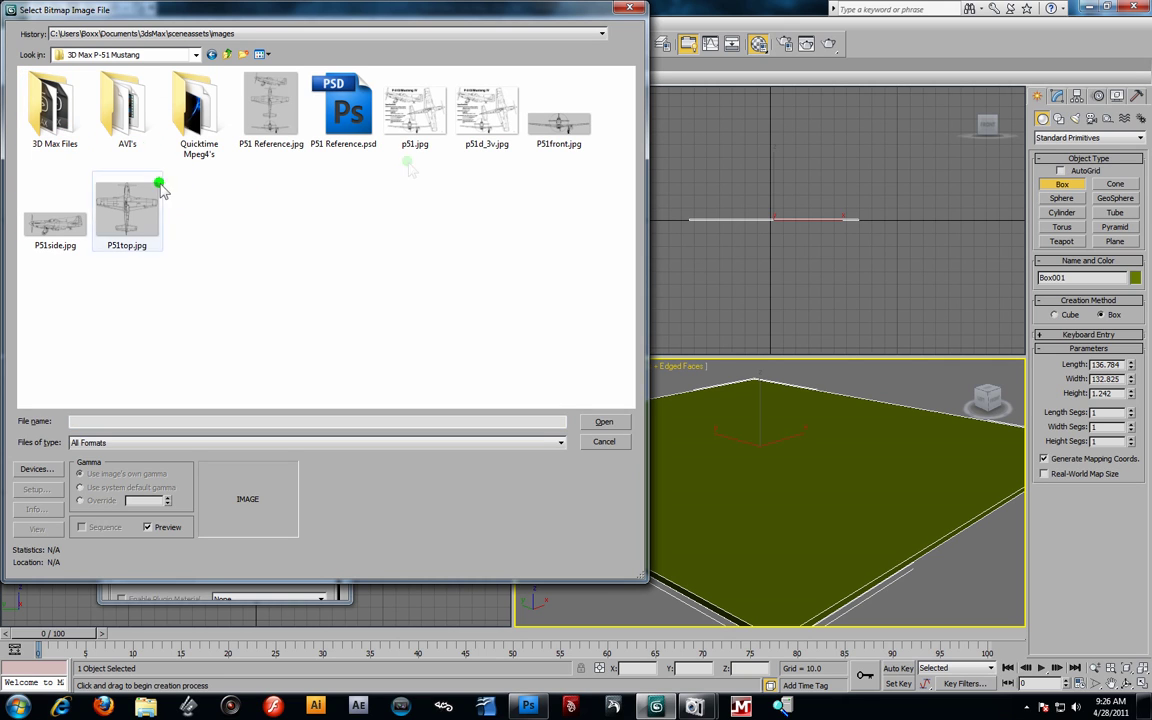
click(146, 216)
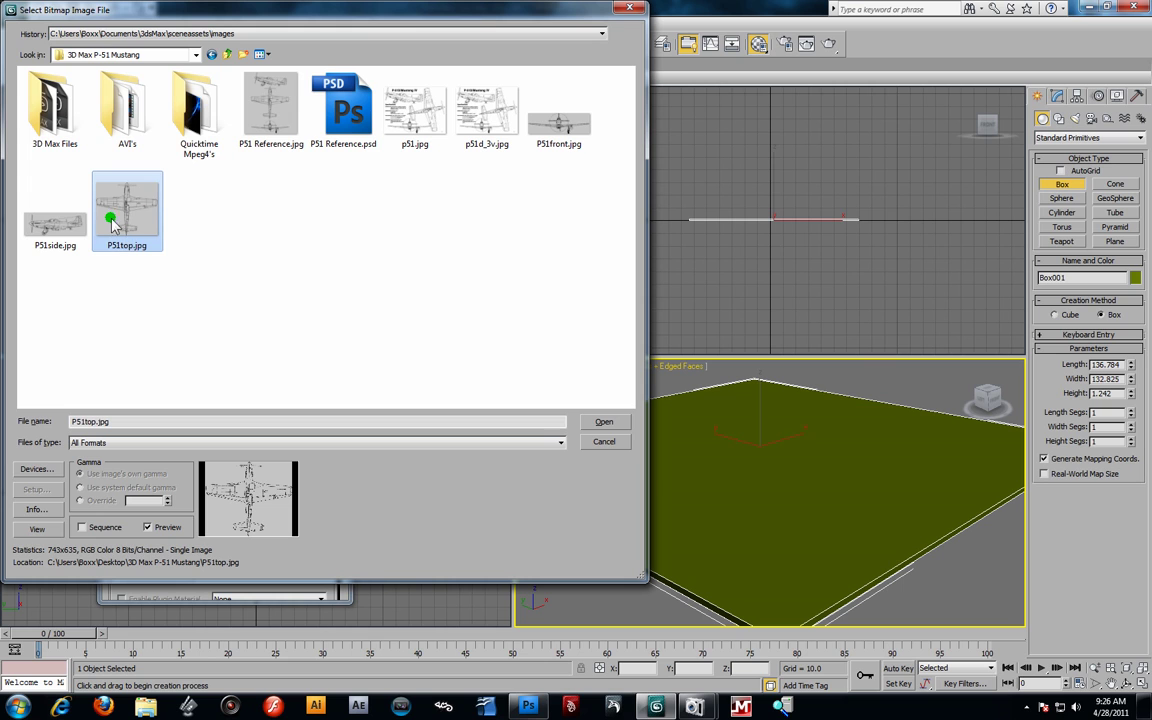
click(603, 421)
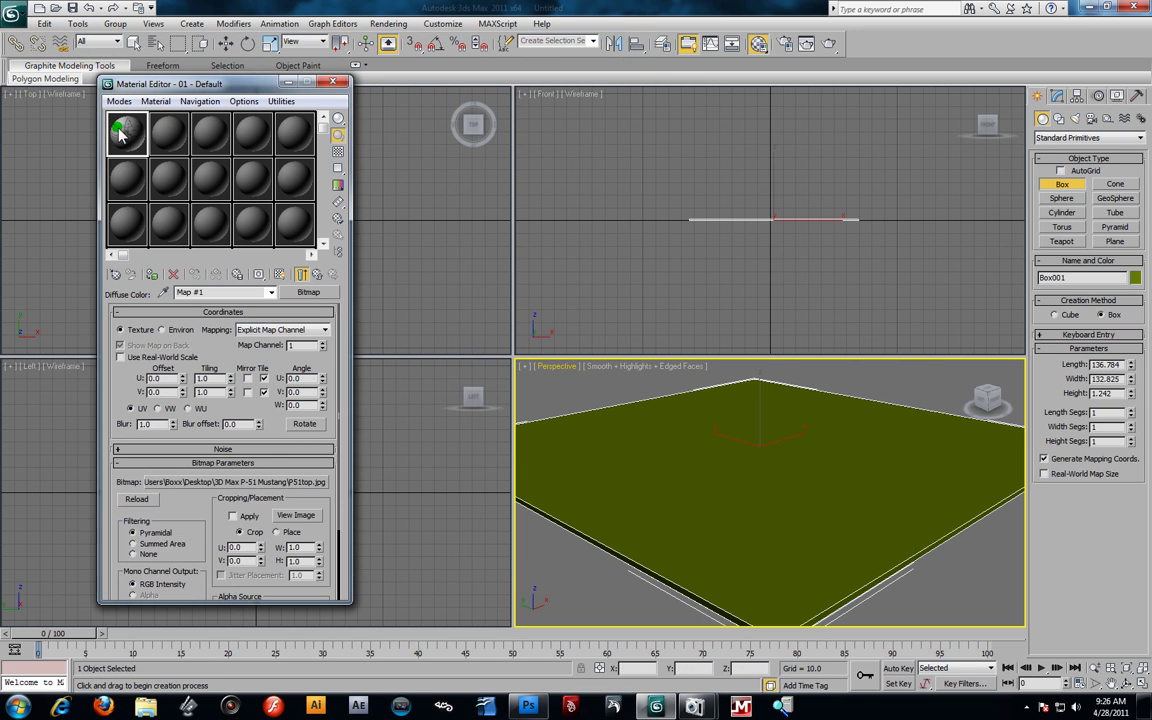
Display the first material sample as a cube and view it in an enlarged preview window moved clear of the box
double_click(120, 133)
drag(338, 118, 372, 118)
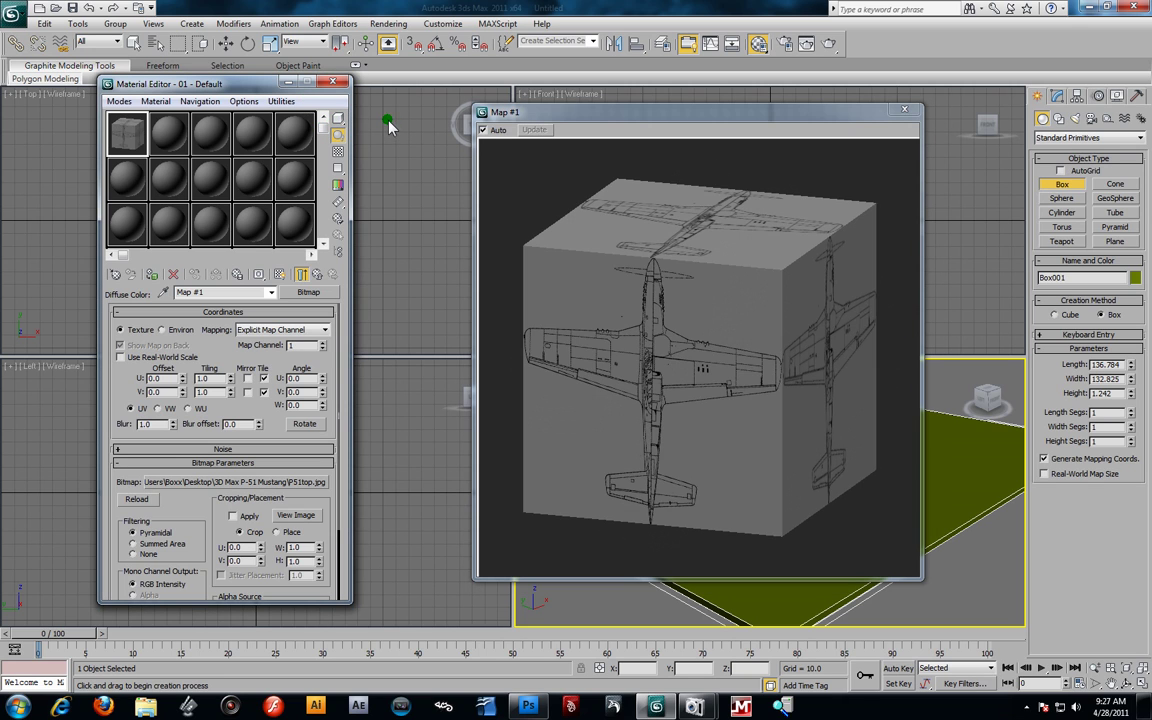
drag(641, 118, 573, 81)
Return to the parent level of the 01 - Default material and apply it to the flat box in the Perspective view
click(303, 275)
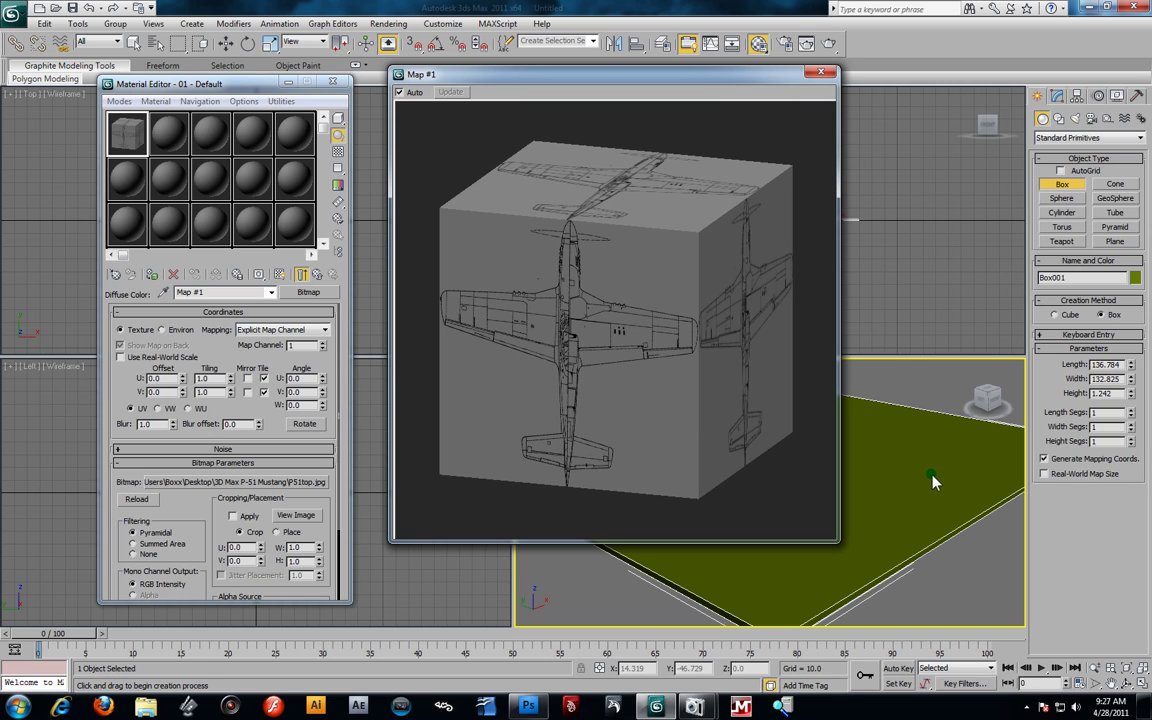
click(316, 277)
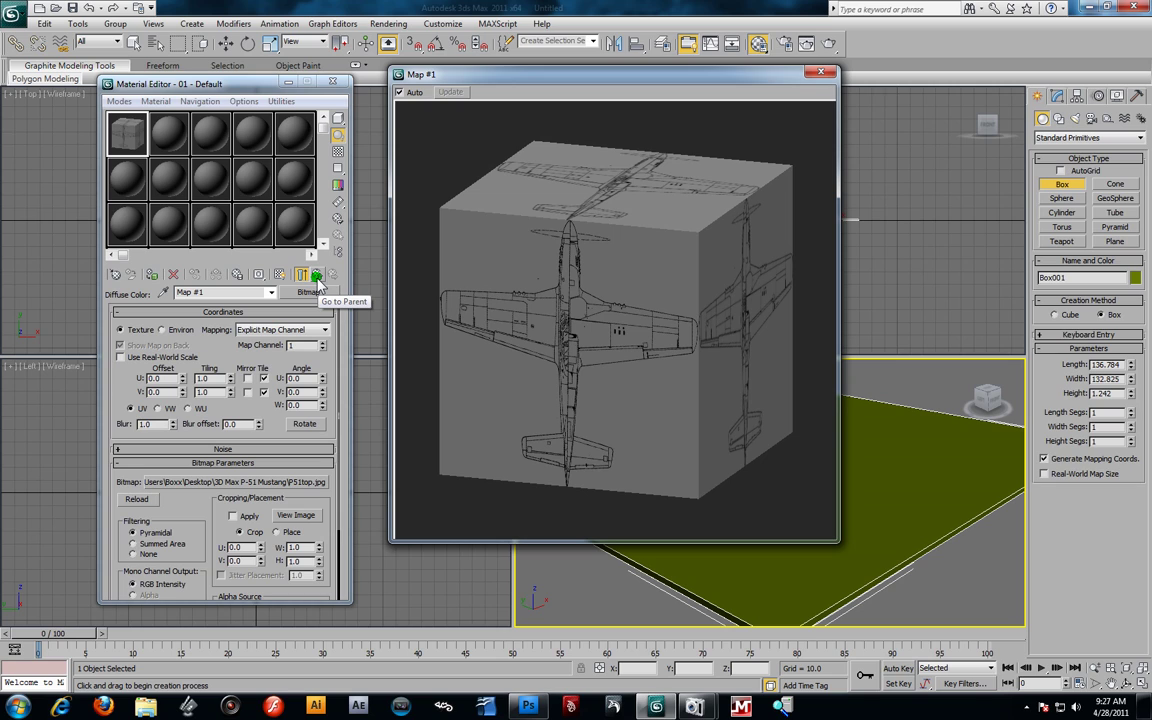
click(315, 278)
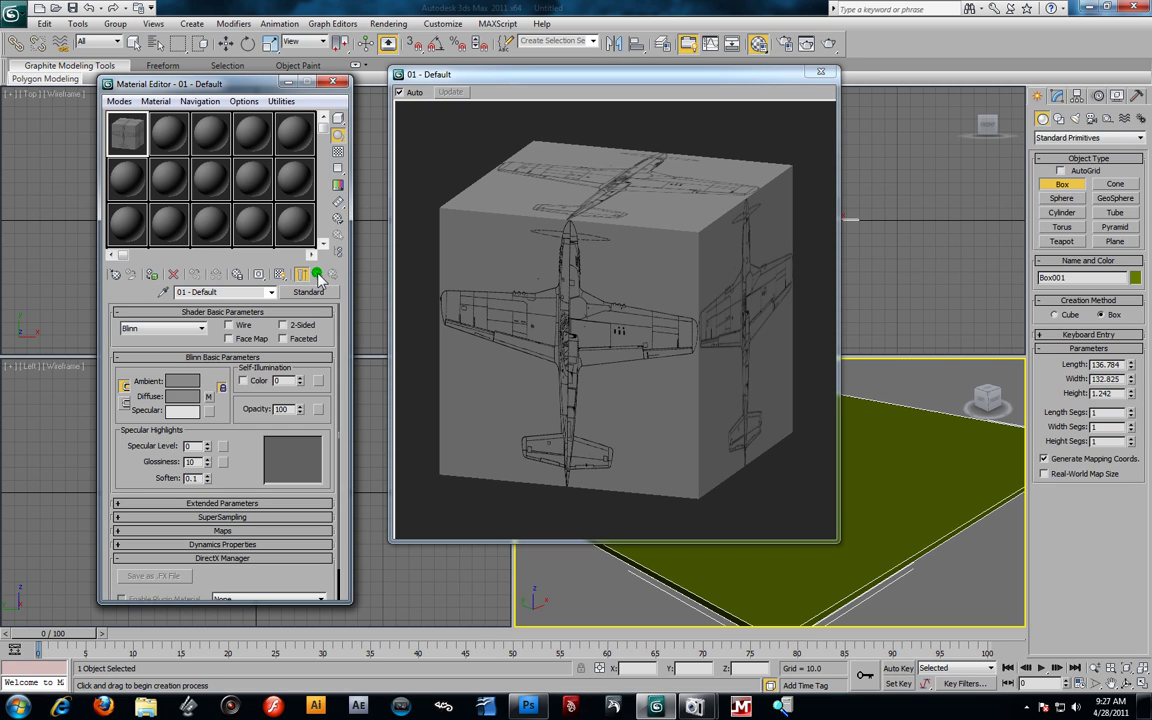
click(124, 133)
drag(127, 137, 886, 458)
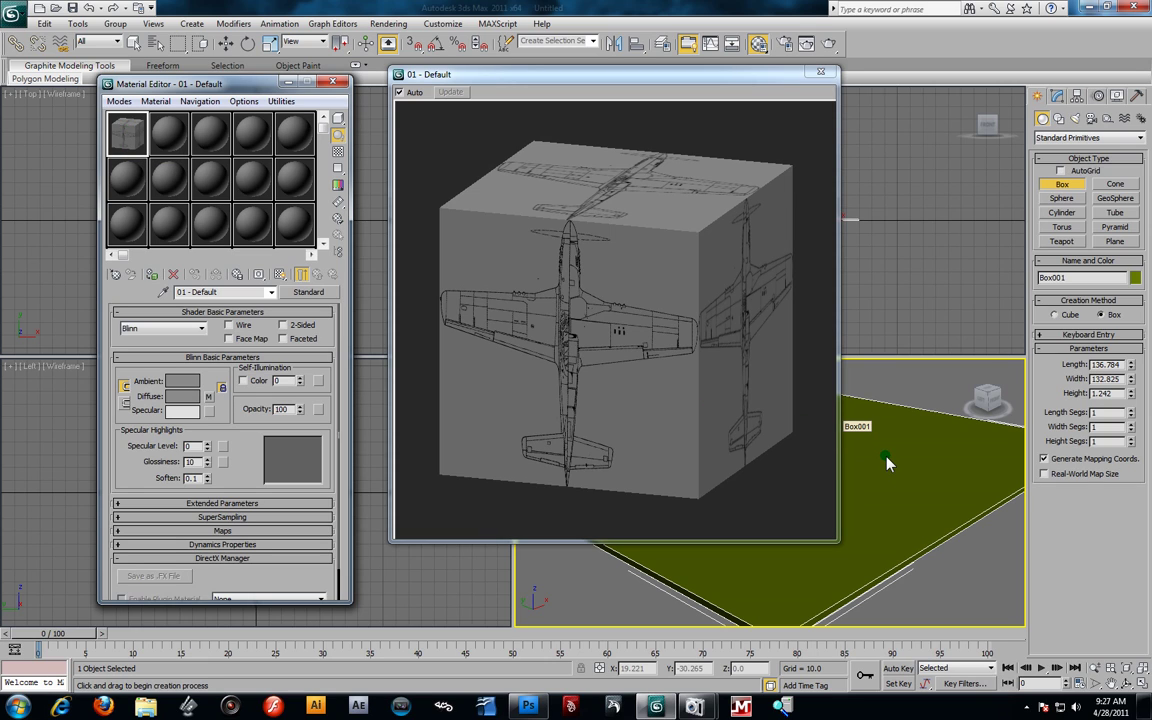
drag(886, 462, 886, 462)
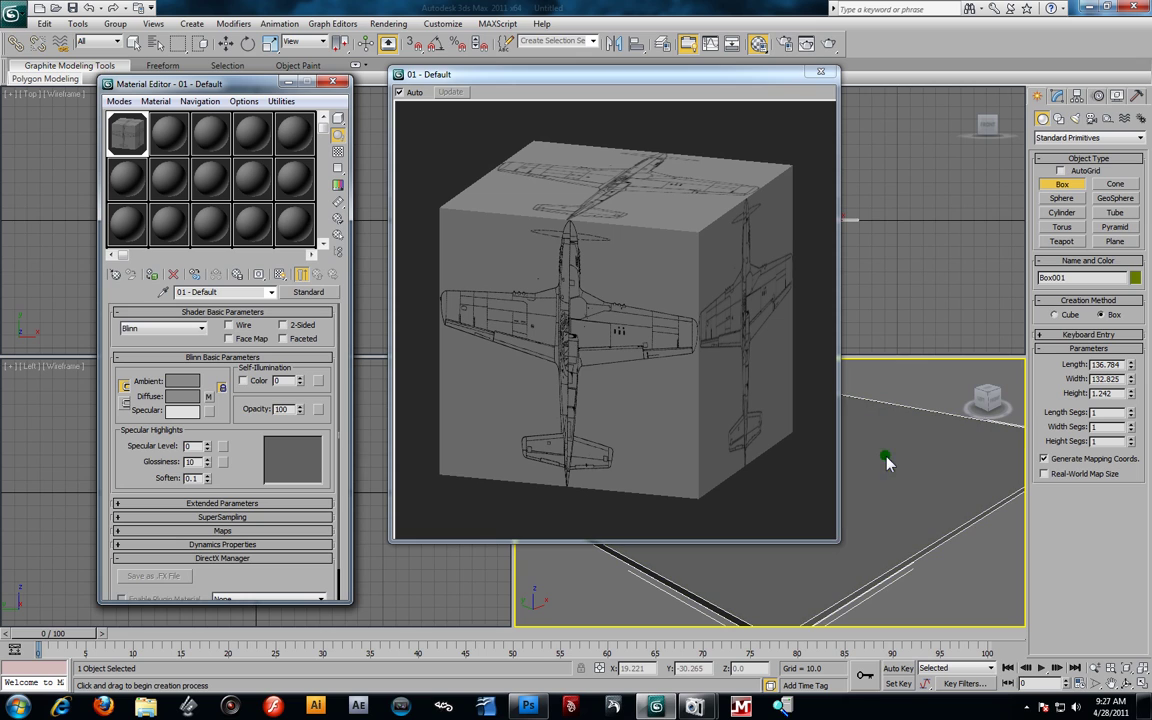
Show the top-view airplane texture on the box in the Perspective view, closing the enlarged preview and the Material Editor
click(673, 76)
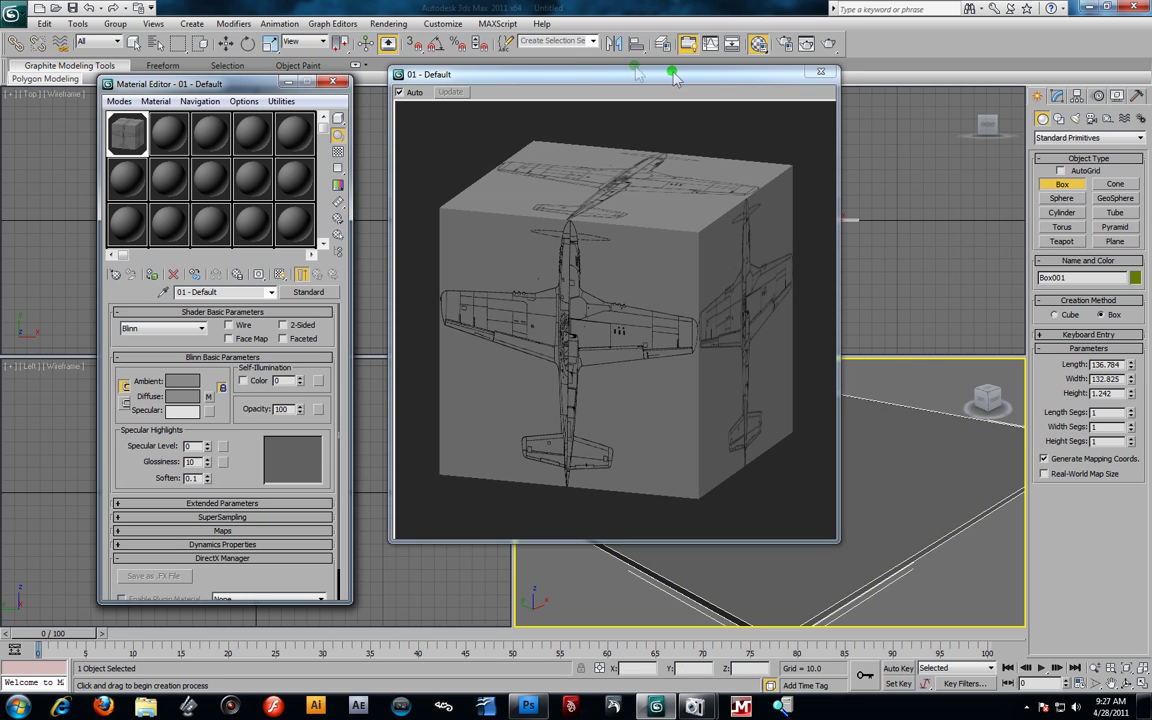
click(820, 72)
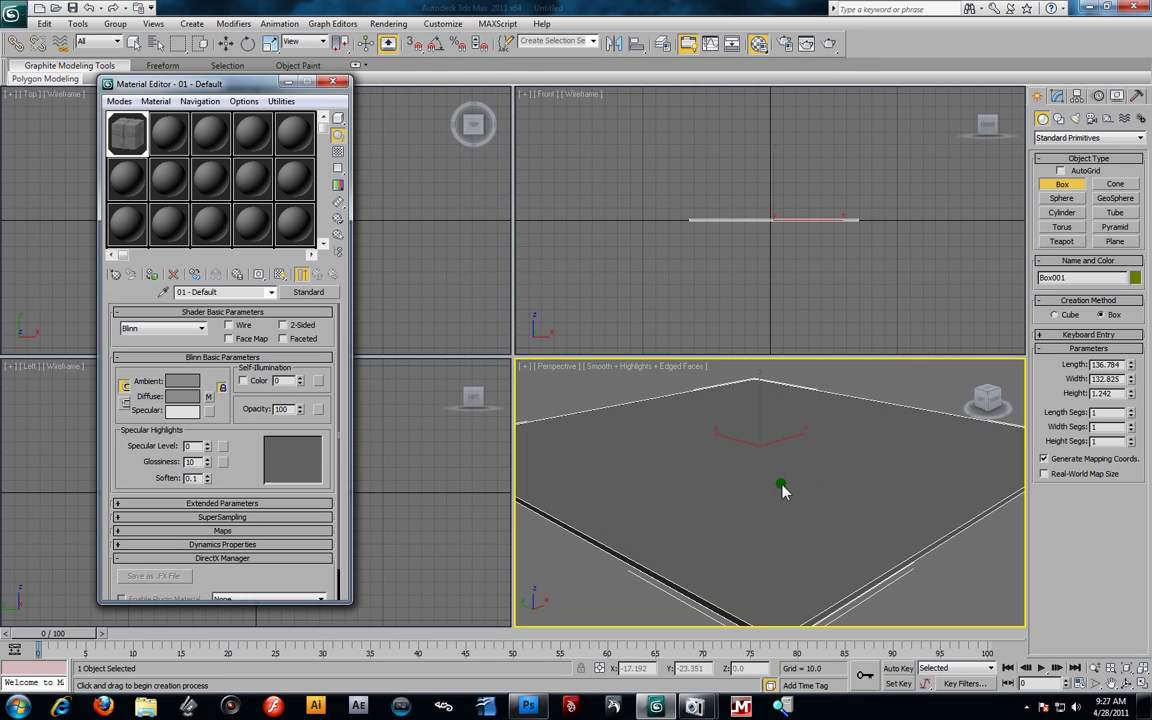
scroll(828, 504, up, 4)
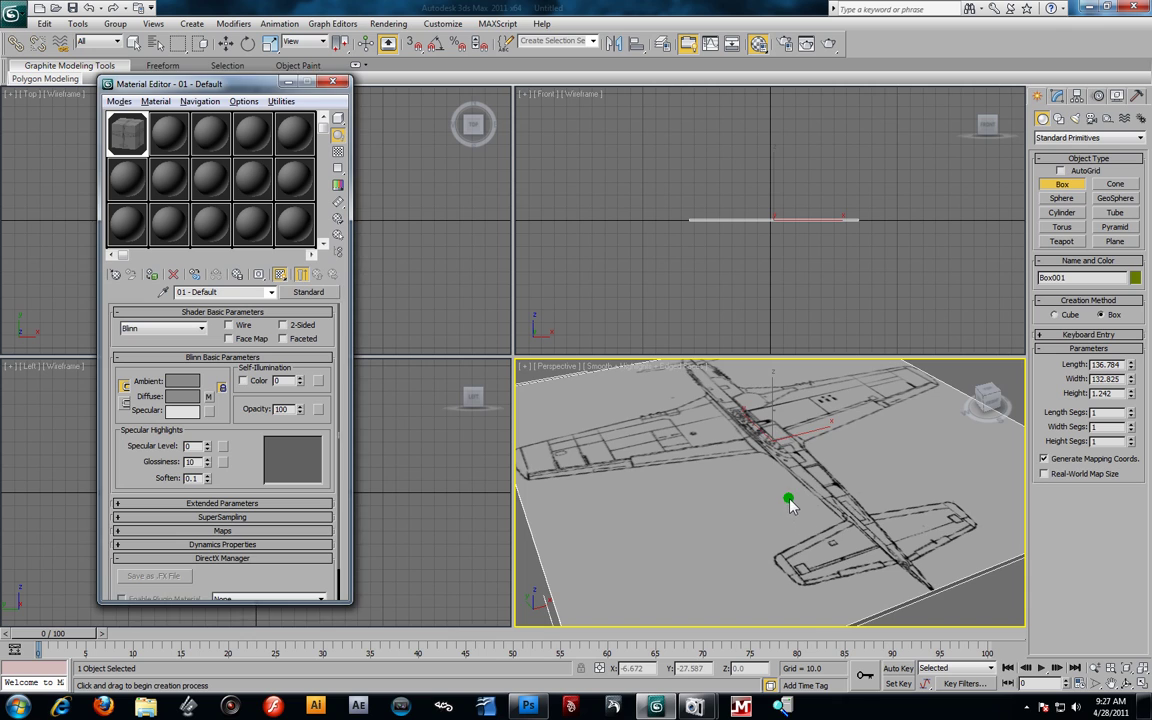
scroll(790, 504, down, 3)
drag(193, 90, 201, 118)
click(341, 112)
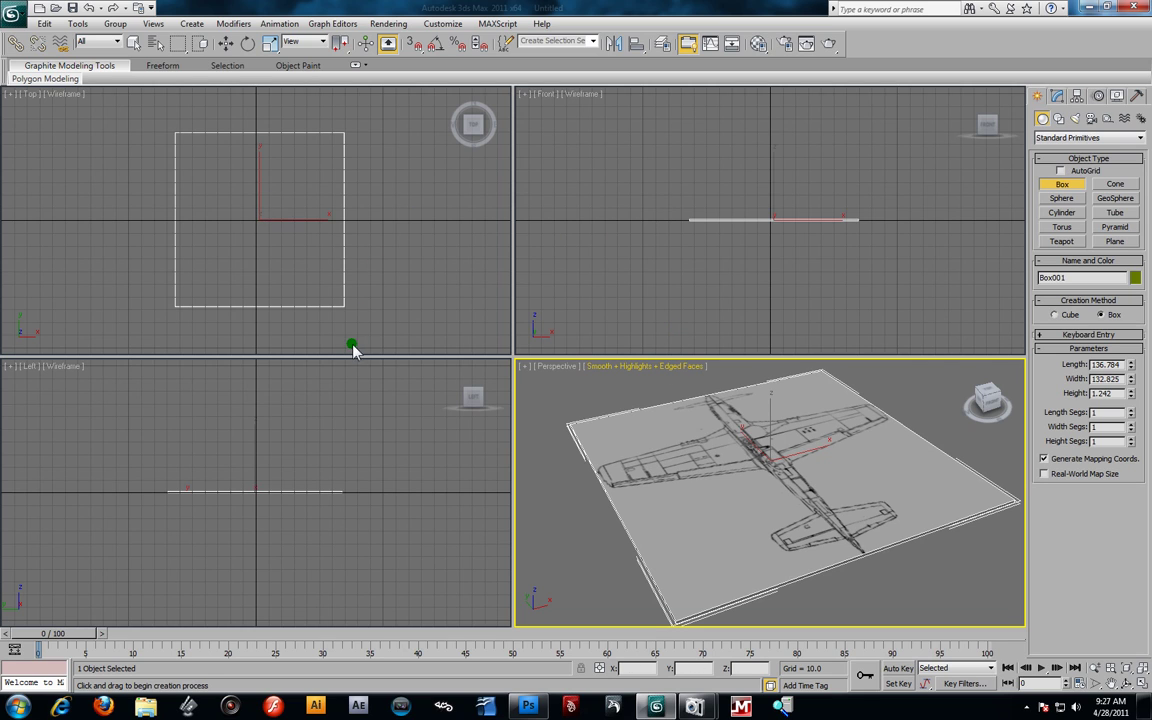
Set the Top view's shading to Smooth + Highlights
click(62, 98)
click(63, 96)
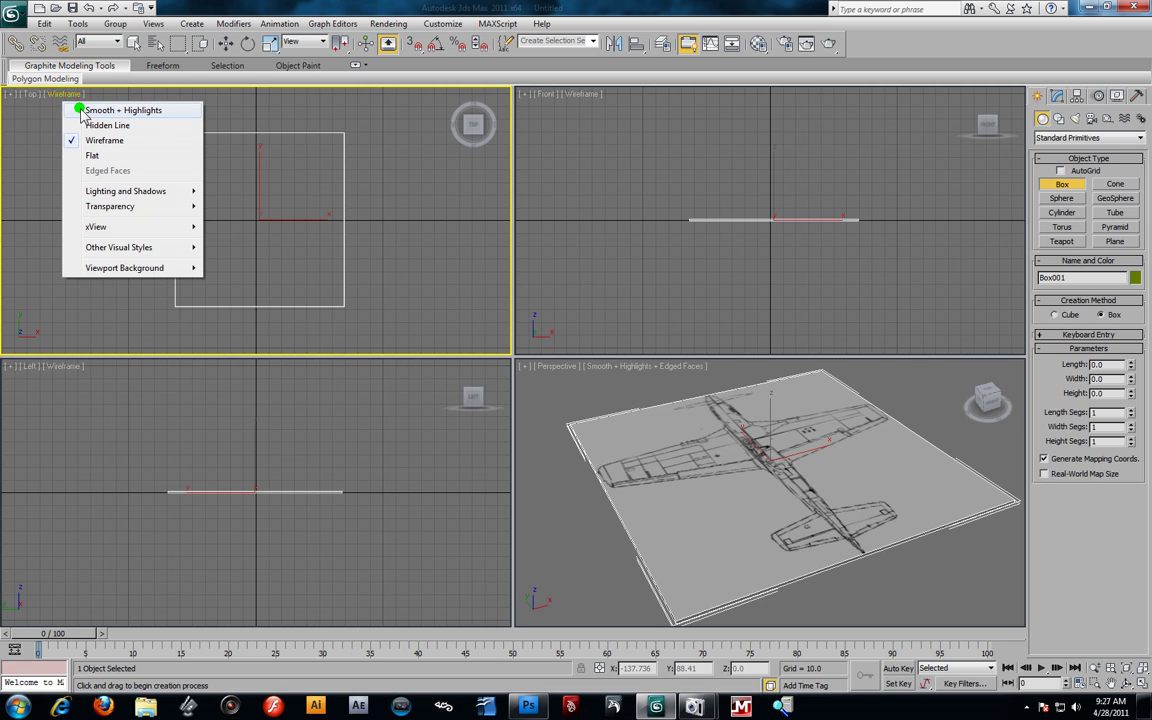
click(80, 110)
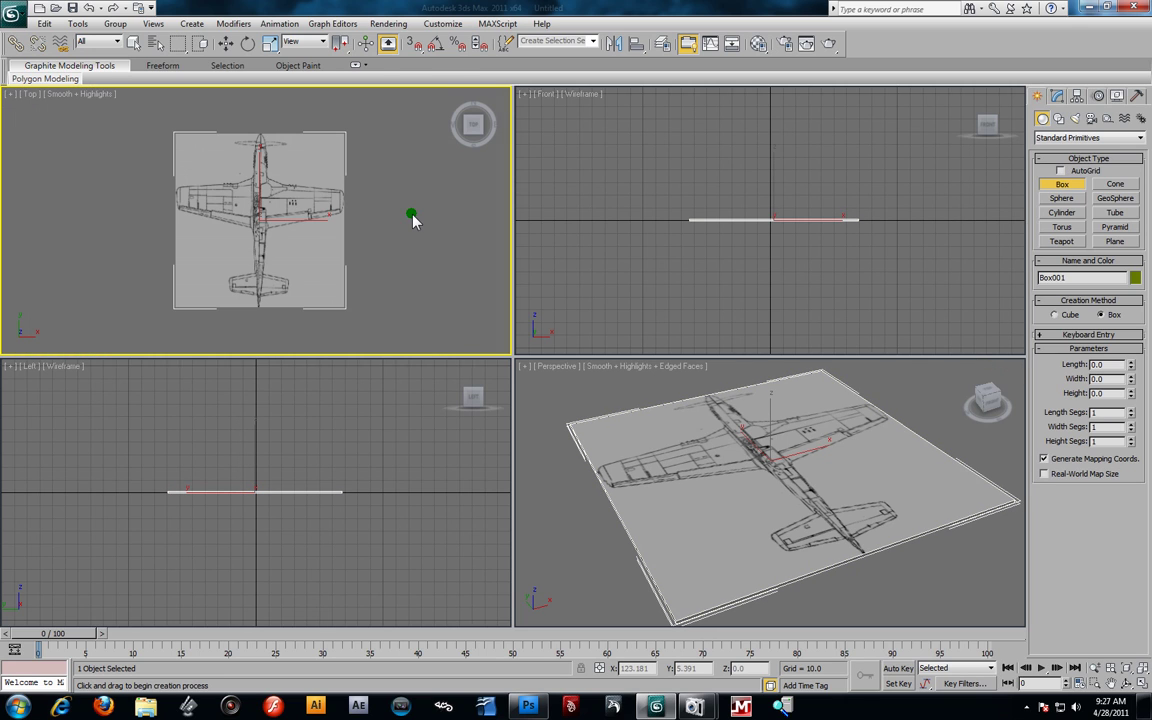
scroll(416, 221, up, 2)
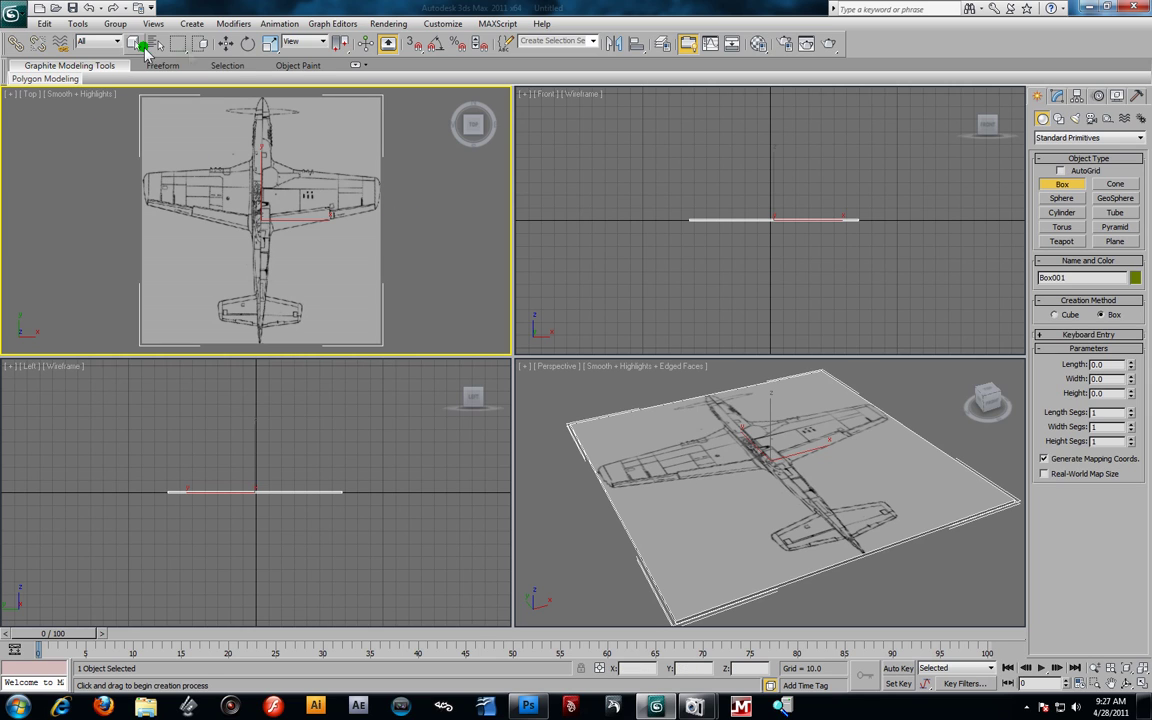
Scale the flat box in the Top view to about 112% in X and 110% in Y, then deselect it
click(270, 43)
drag(318, 245, 340, 208)
click(402, 220)
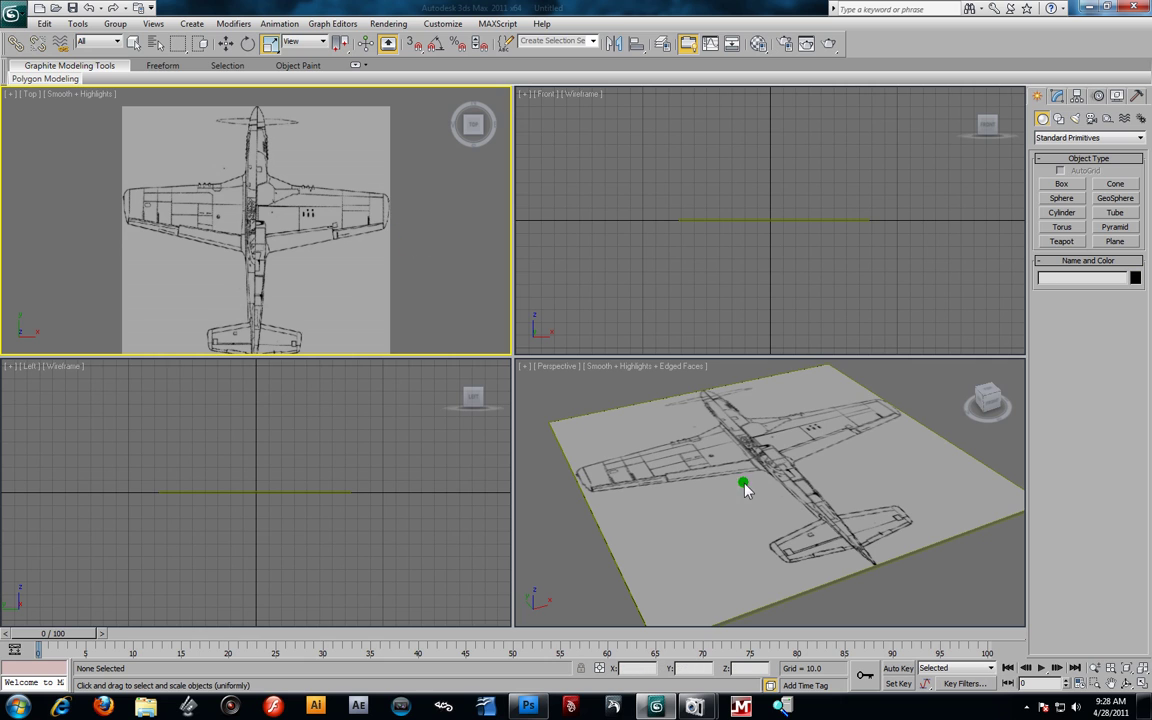
Select the flat box in a maximized Perspective view and prepare to rotate it with Angle Snap enabled
mouse_move(840, 516)
alt+middle_down()
mouse_move(684, 504)
mouse_move(764, 535)
mouse_move(784, 593)
mouse_move(766, 542)
mouse_move(839, 502)
alt+middle_up()
click(839, 502)
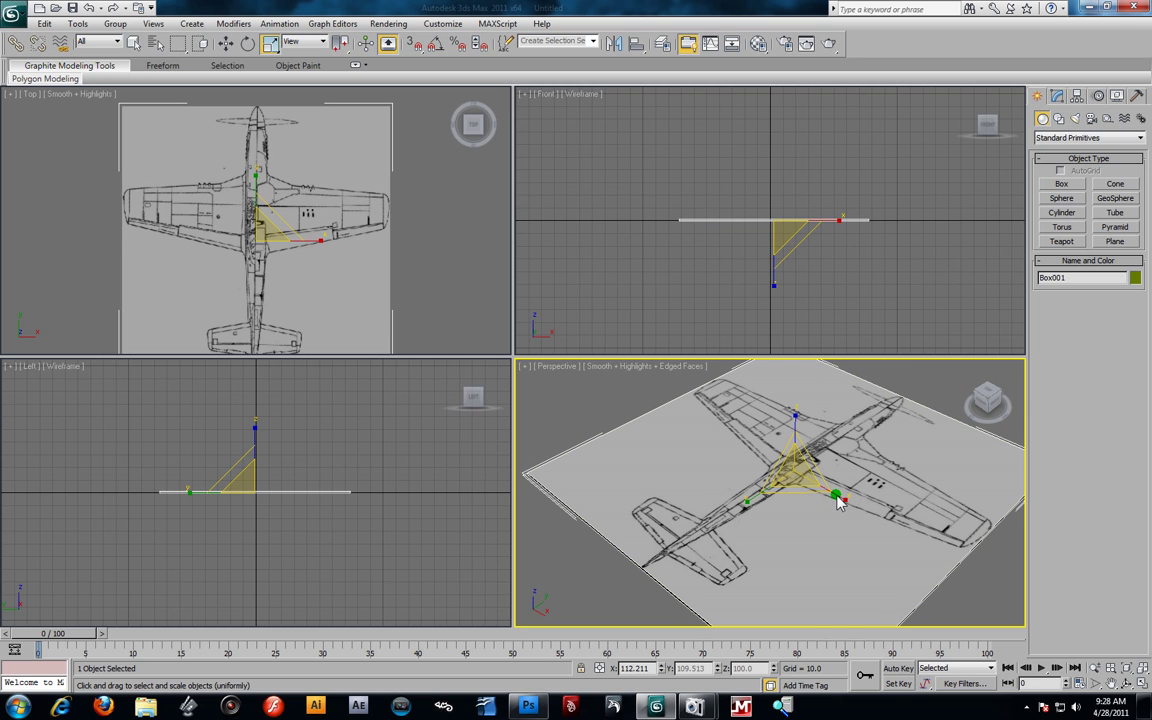
key(alt+w)
alt+middle_drag(703, 507, 575, 422)
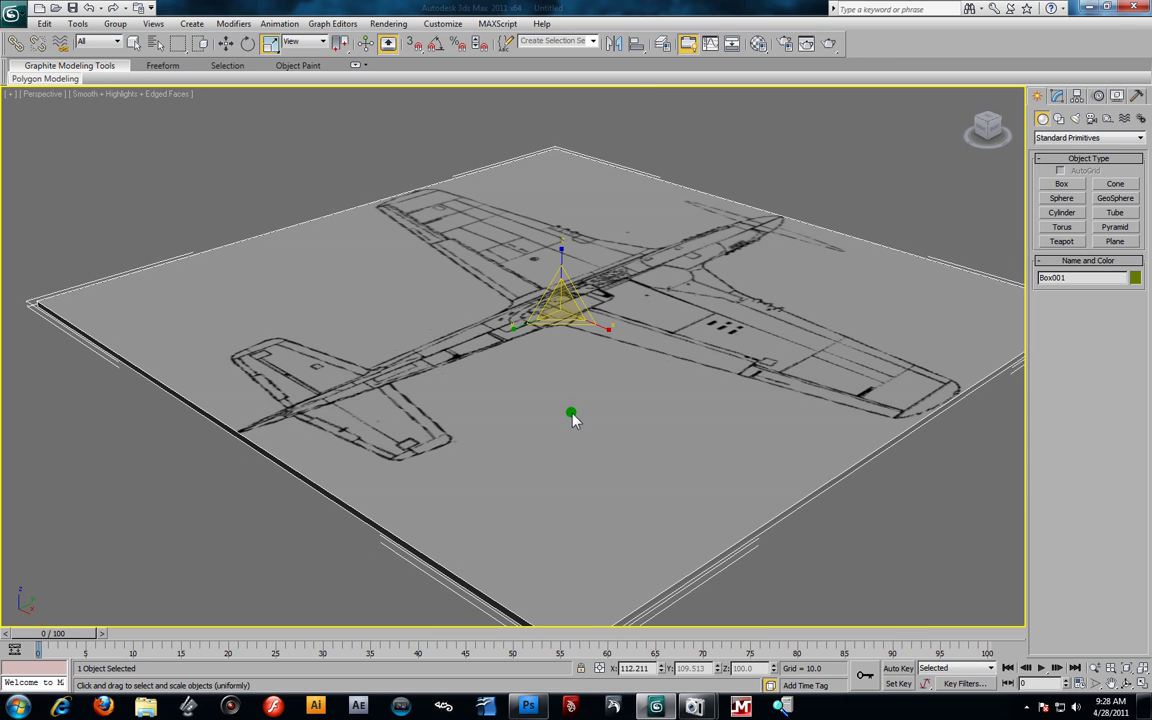
click(433, 46)
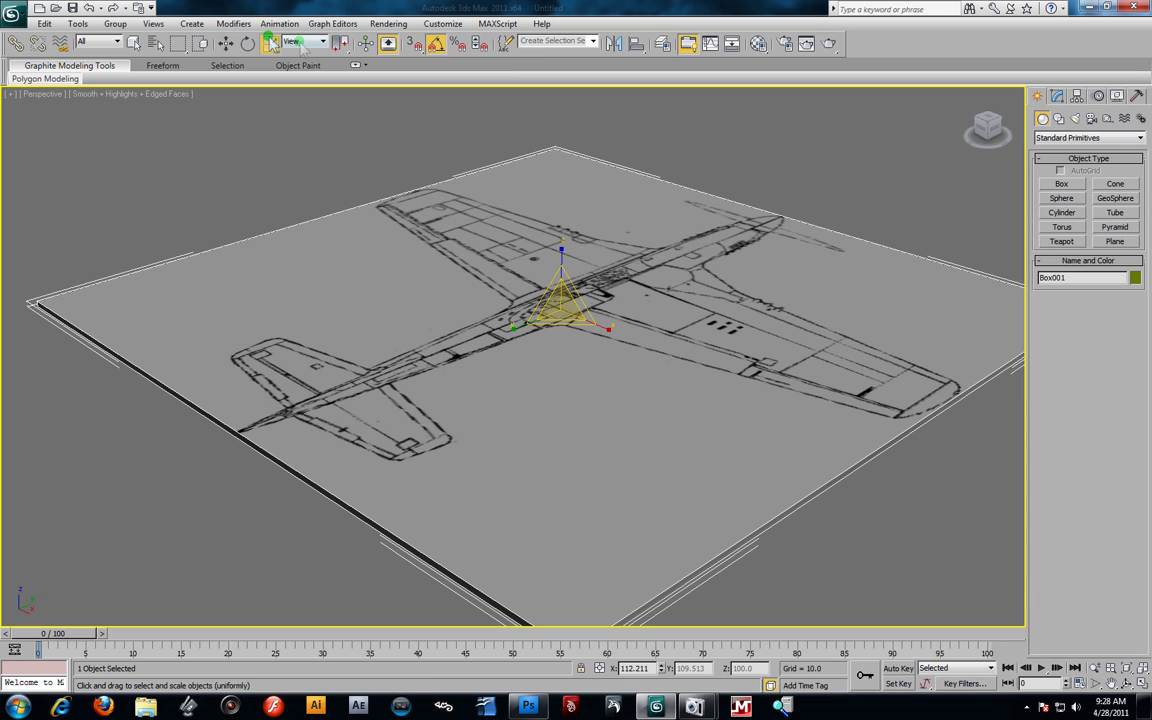
key(e)
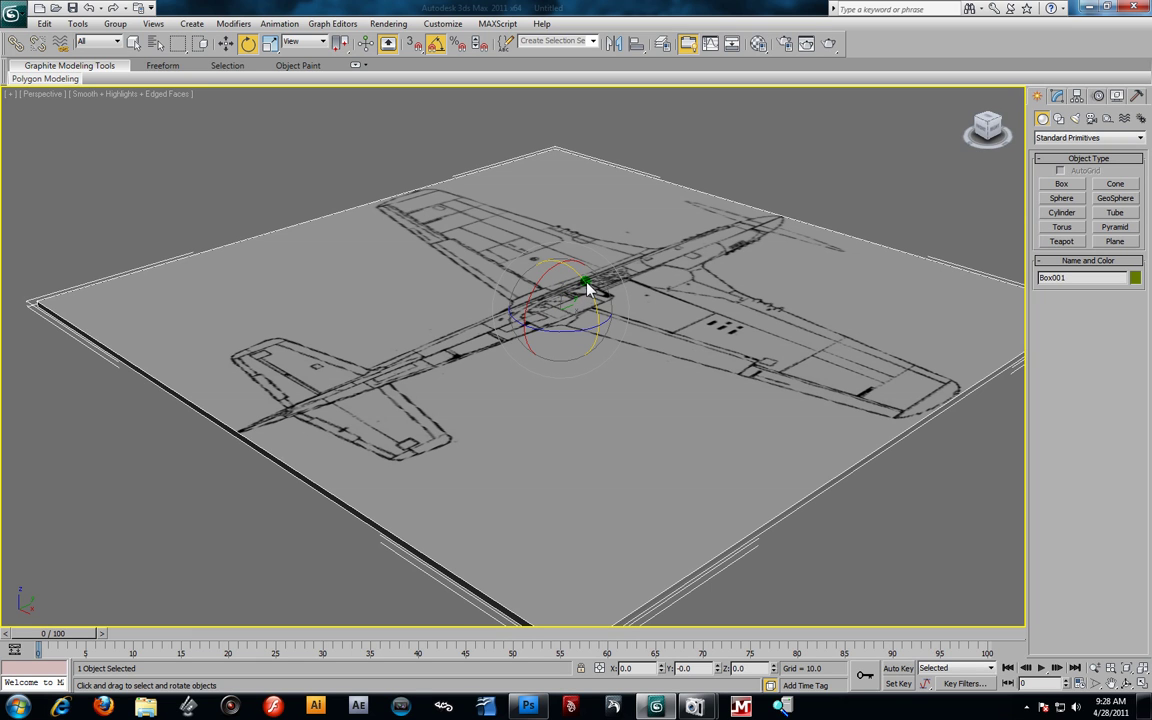
shift+drag(589, 291, 614, 345)
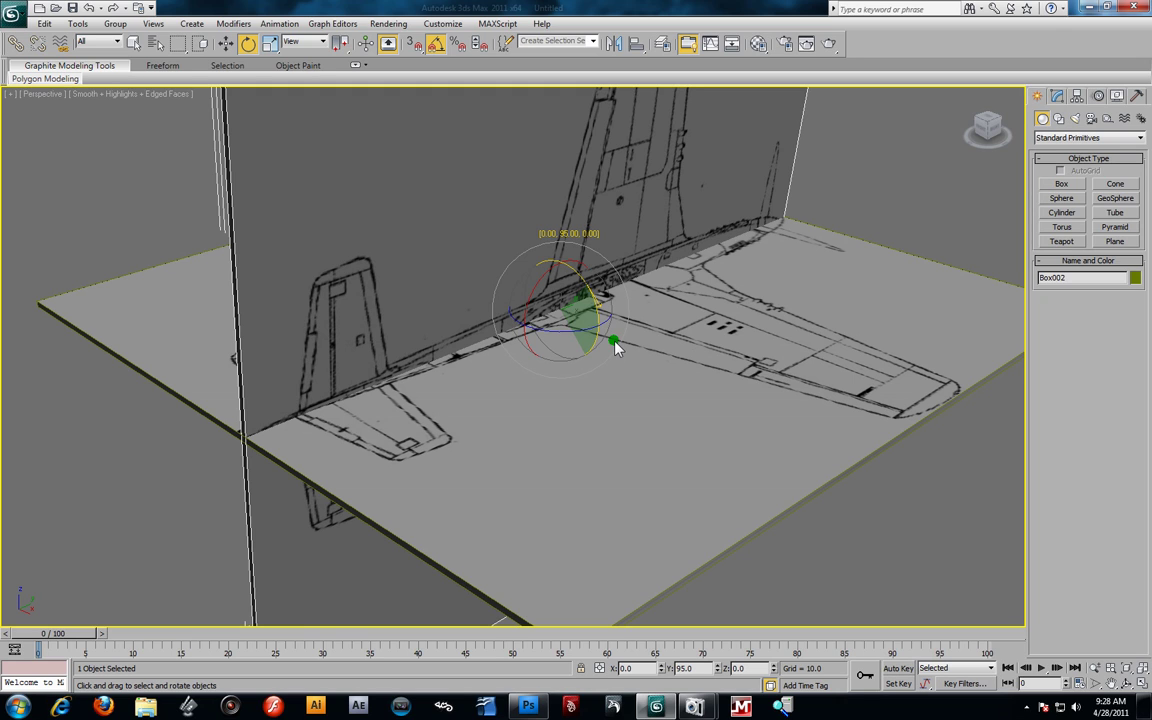
shift+drag(615, 345, 616, 343)
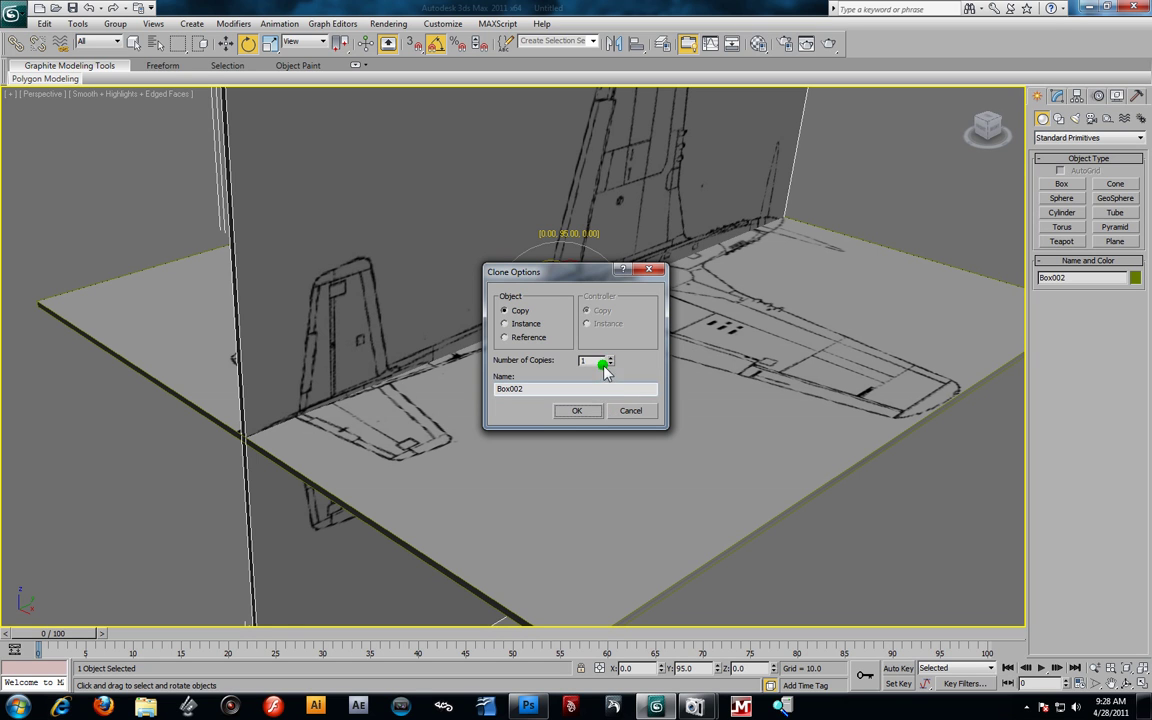
click(577, 410)
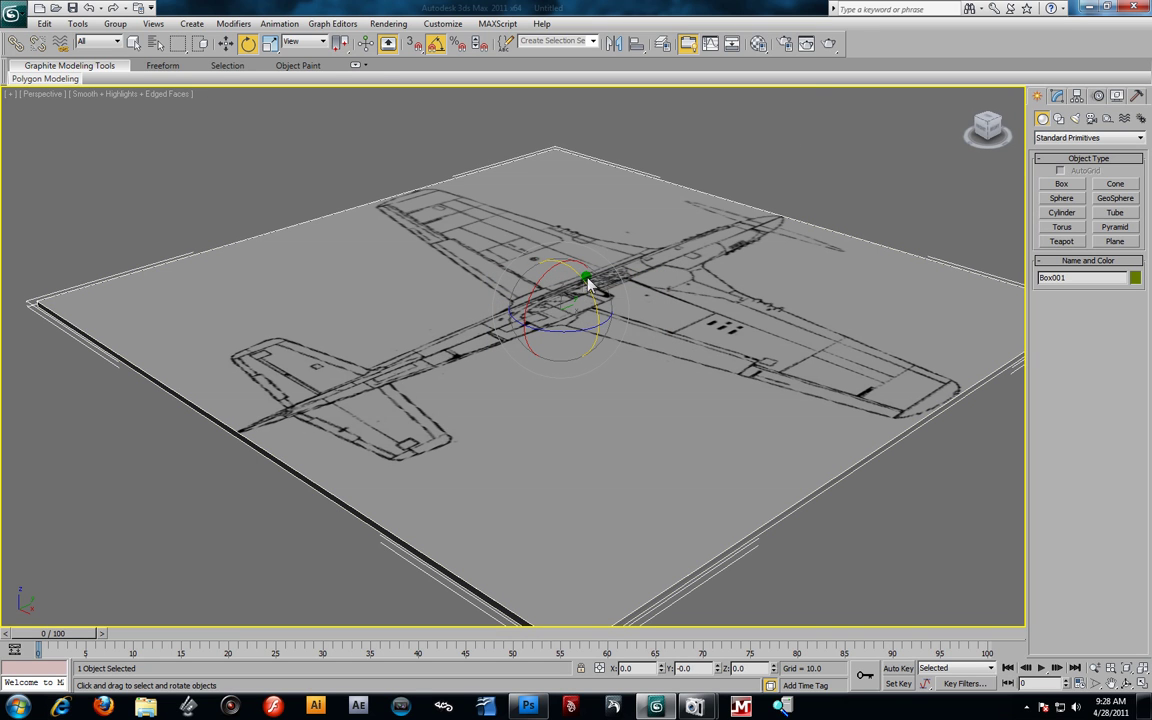
mouse_move(584, 283)
mouse_down()
mouse_move(614, 342)
mouse_move(610, 328)
mouse_up()
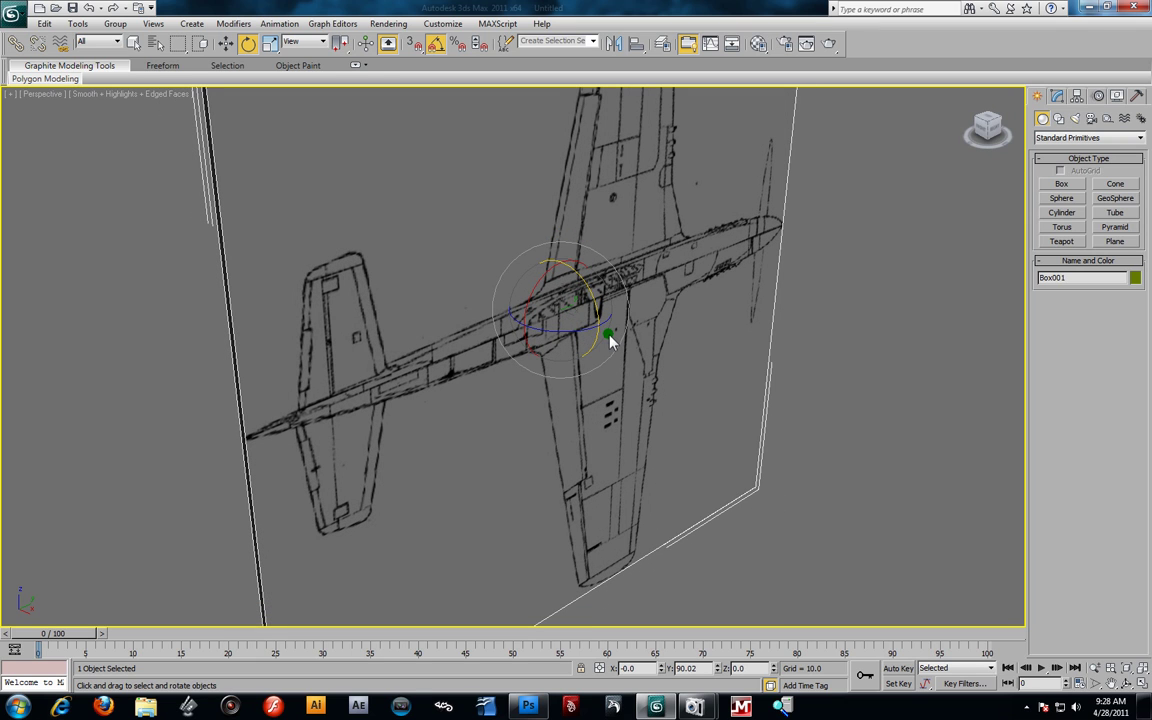
key(ctrl+z)
Clone the flat box as one copy rotated 90 degrees about the Y axis so it stands upright along the fuselage
shift+drag(610, 326, 604, 339)
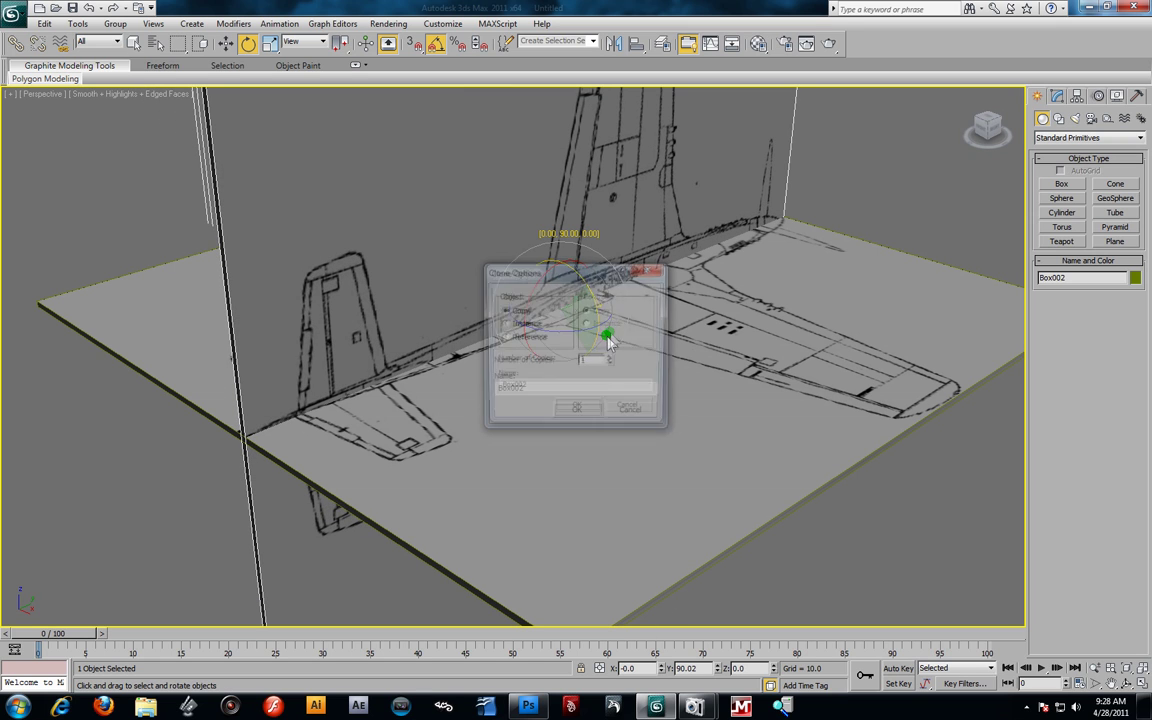
click(590, 412)
mouse_move(595, 415)
alt+middle_down()
mouse_move(632, 375)
mouse_move(576, 430)
mouse_move(590, 378)
mouse_move(867, 354)
alt+middle_up()
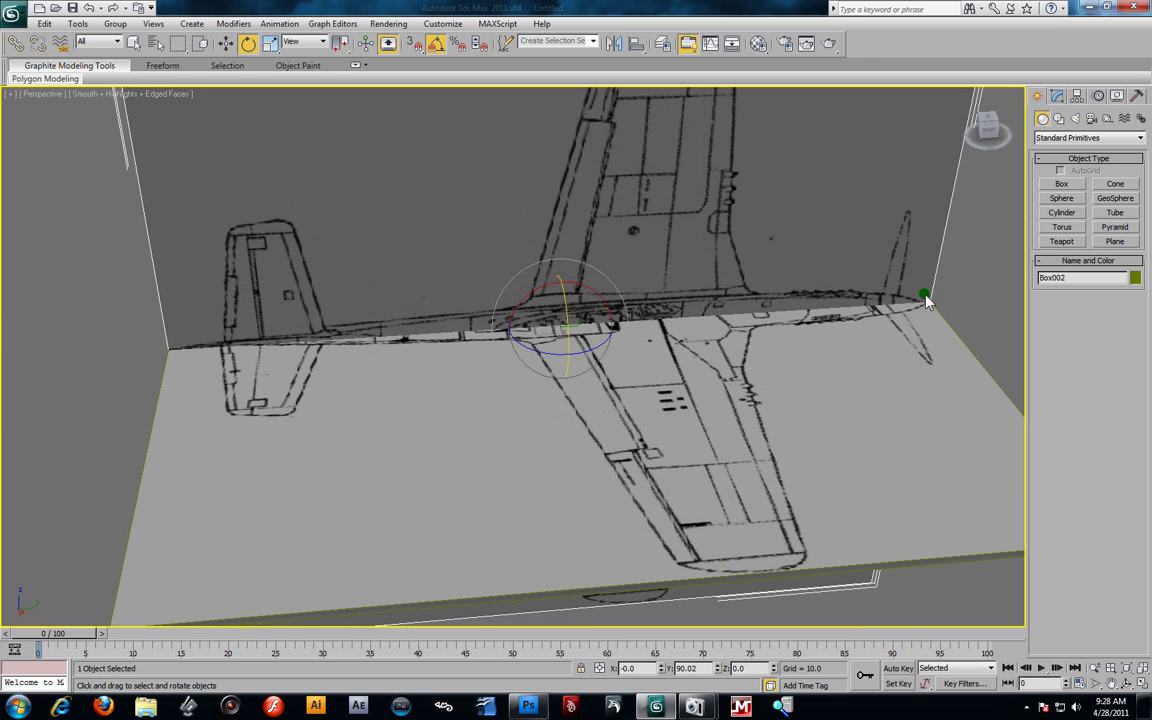
alt+middle_drag(797, 331, 854, 352)
scroll(700, 310, down, 4)
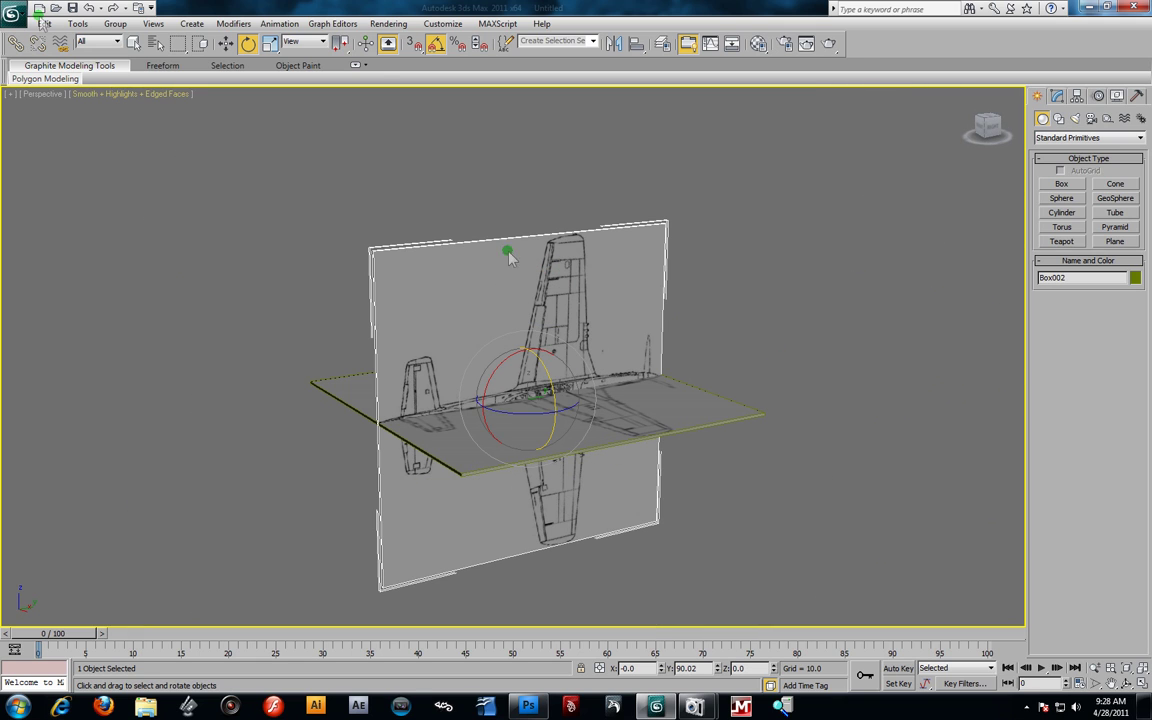
Move the upright box copy up about 1.7 units
click(226, 43)
drag(531, 366, 533, 350)
mouse_move(533, 351)
alt+middle_down()
mouse_move(480, 317)
mouse_move(548, 356)
mouse_move(568, 402)
mouse_move(471, 318)
mouse_move(503, 318)
mouse_move(518, 345)
alt+middle_up()
Select the second sample slot, 02 - Default, in the Material Editor and display its sample as an enlarged cube preview
key(m)
alt+middle_drag(520, 308, 300, 260)
click(175, 158)
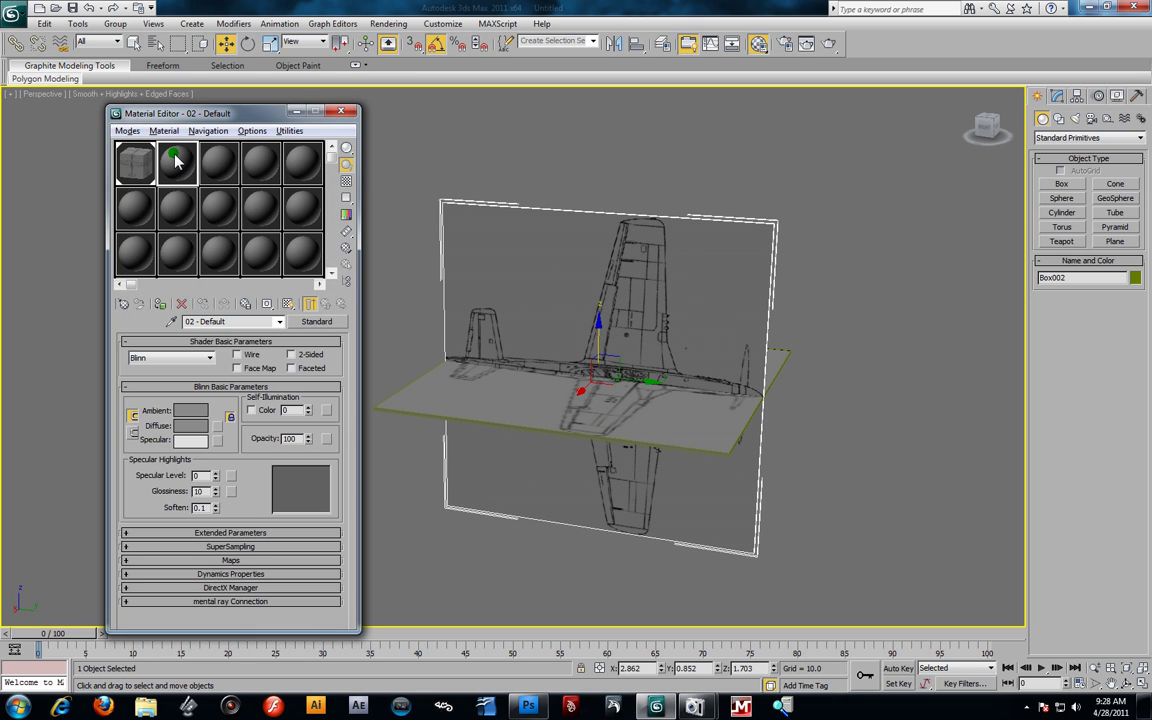
drag(346, 148, 346, 195)
drag(390, 160, 197, 195)
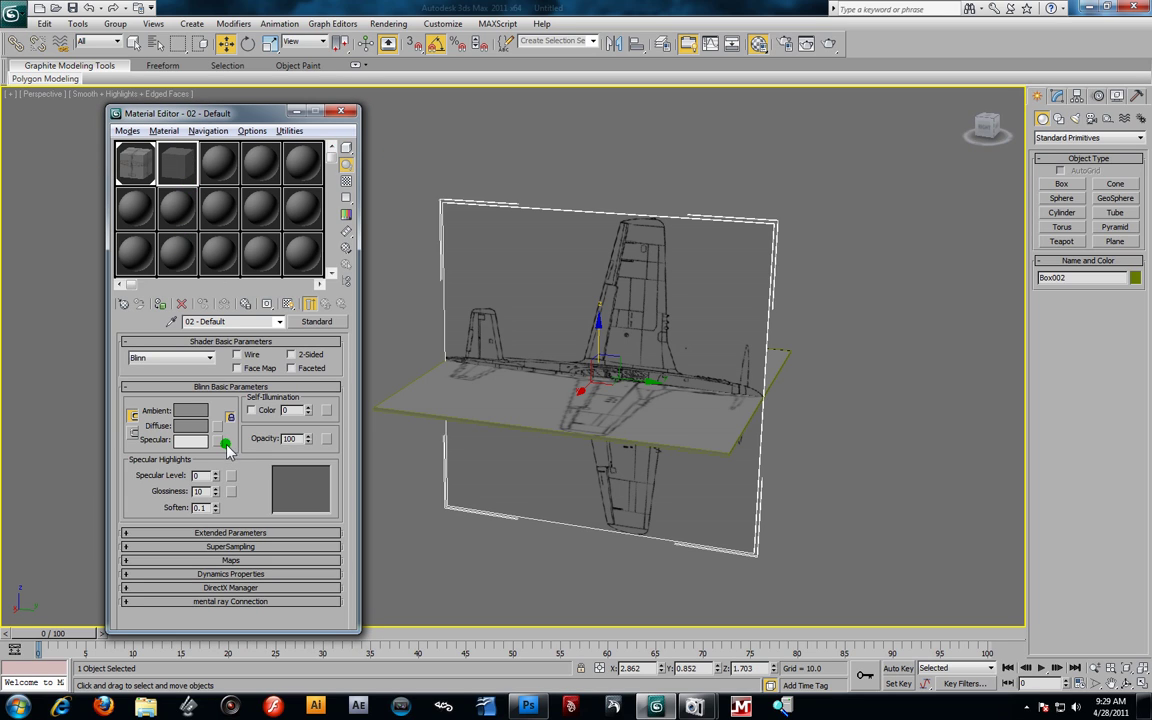
double_click(172, 161)
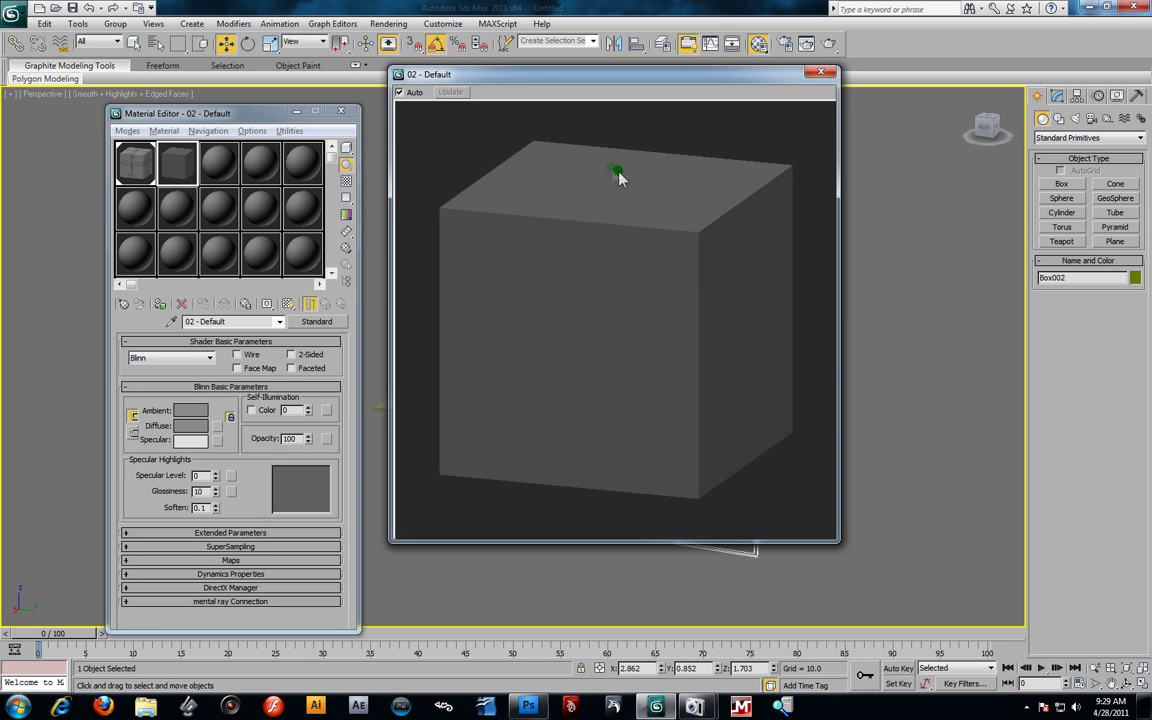
Load P51side.jpg as the diffuse bitmap of the 02 - Default material and close the enlarged sample preview
click(216, 426)
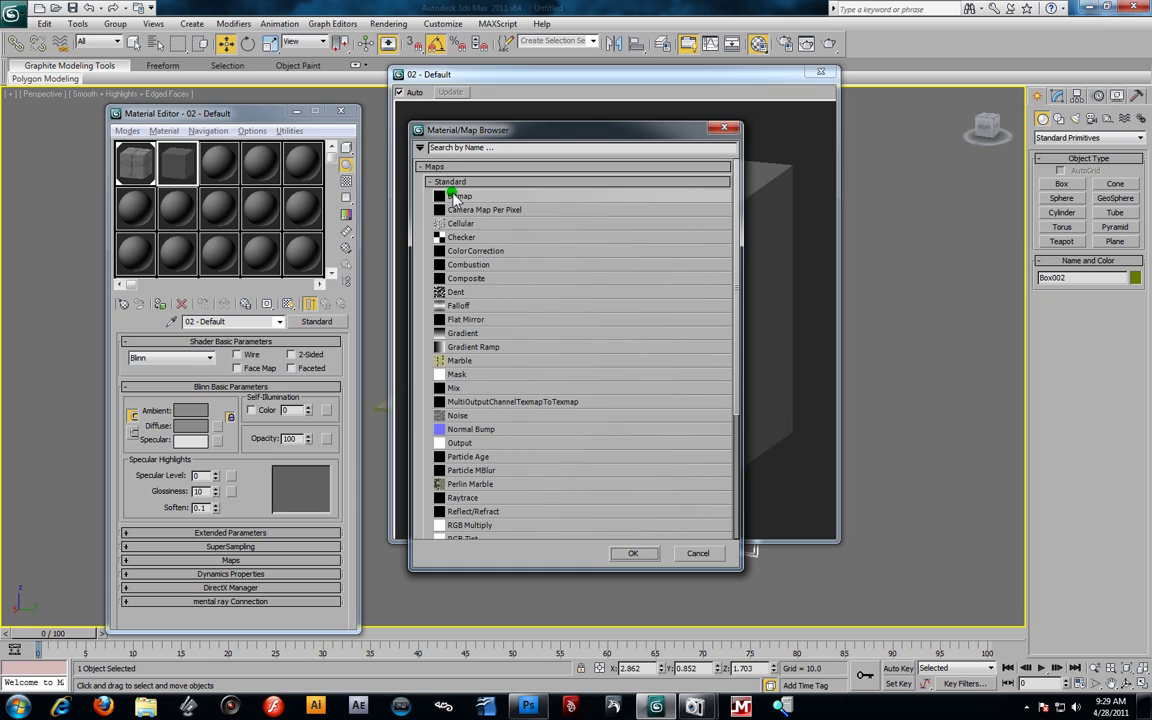
double_click(454, 197)
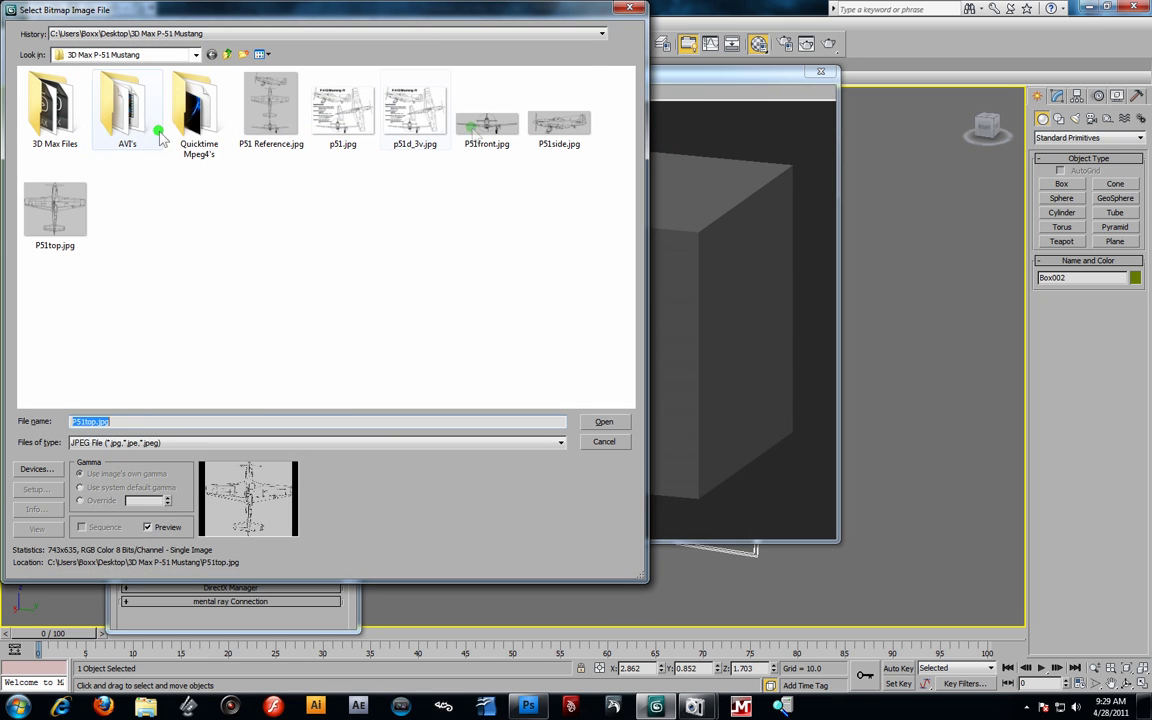
click(560, 122)
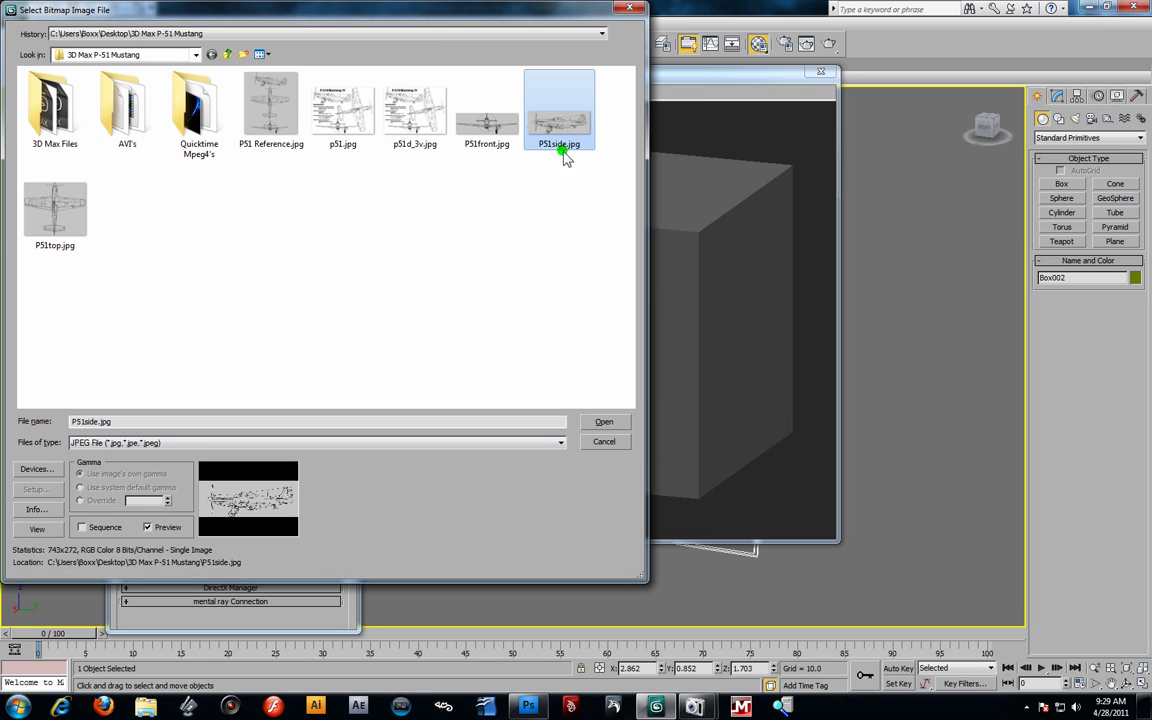
click(604, 421)
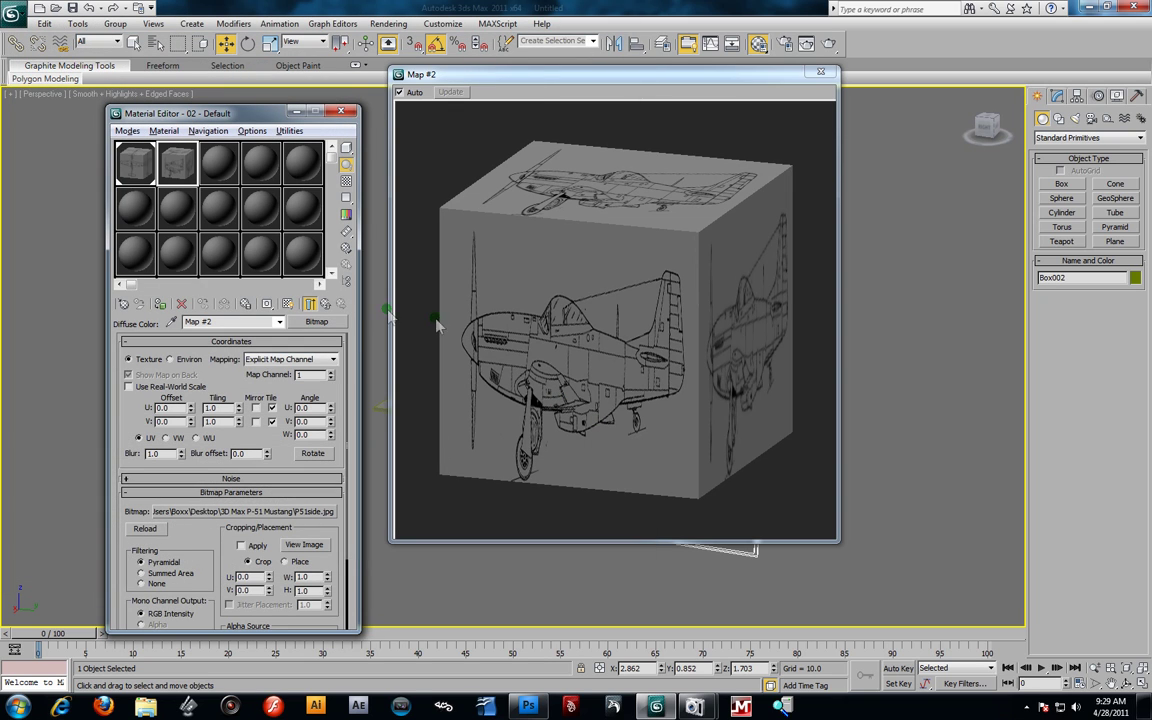
click(327, 305)
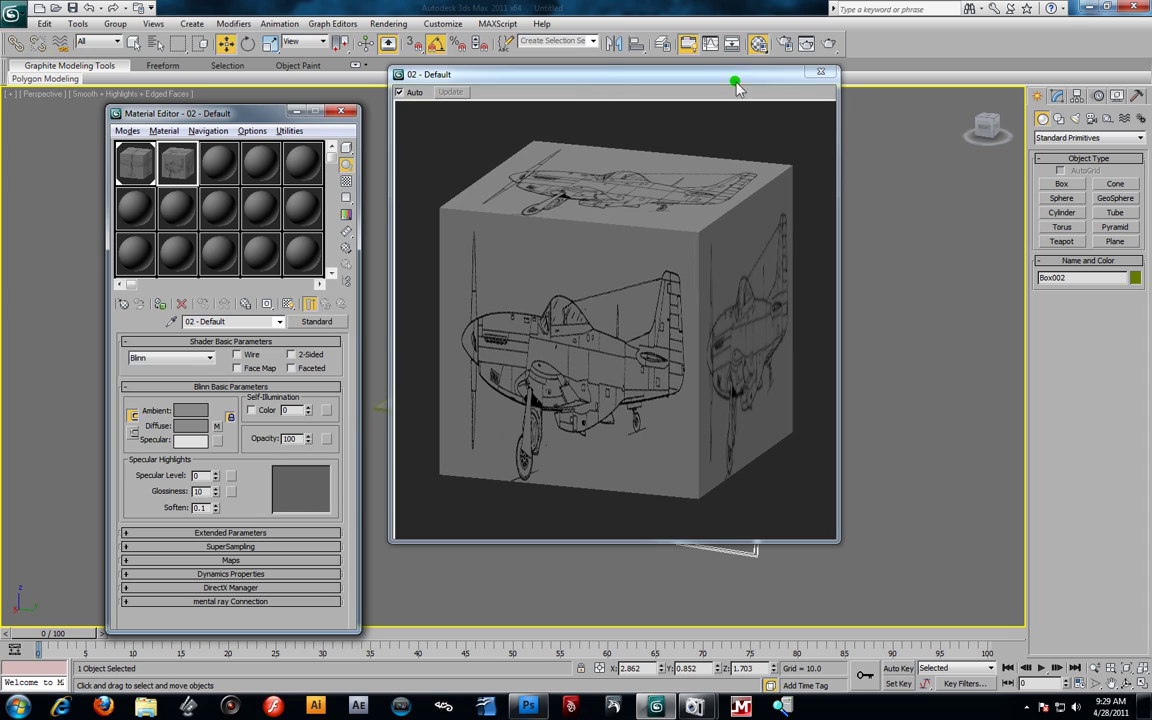
click(819, 75)
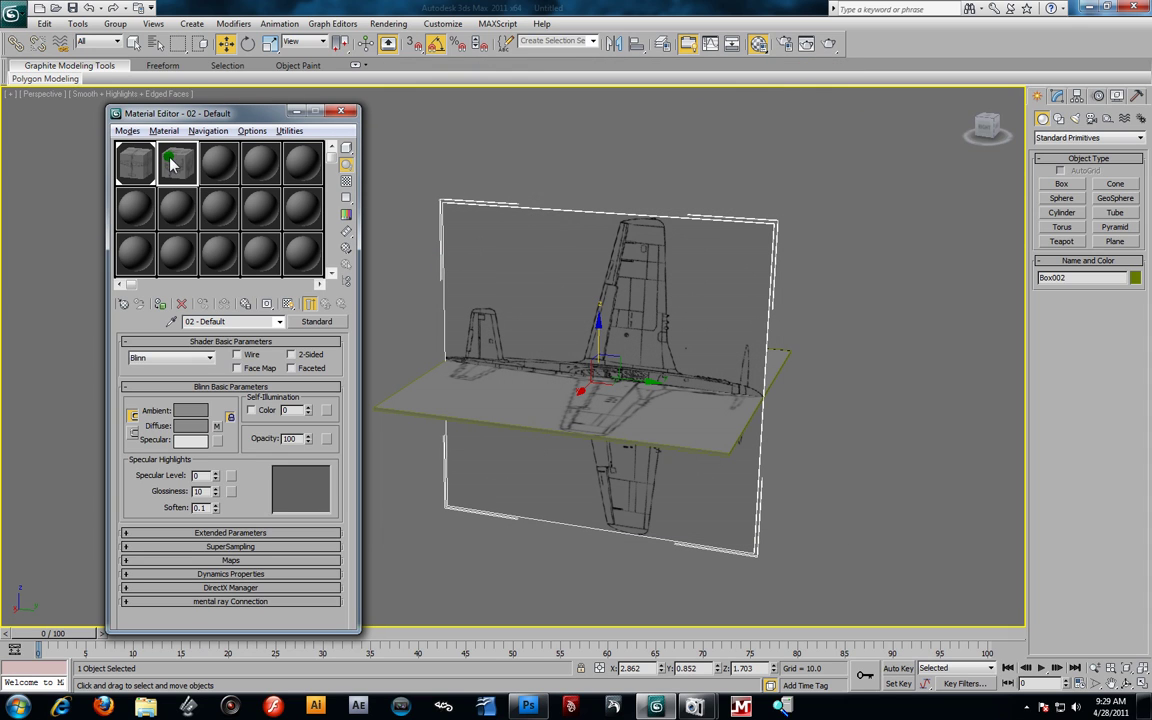
Assign the 02 - Default material to the upright box and show its side-view map in the viewport
drag(333, 190, 614, 285)
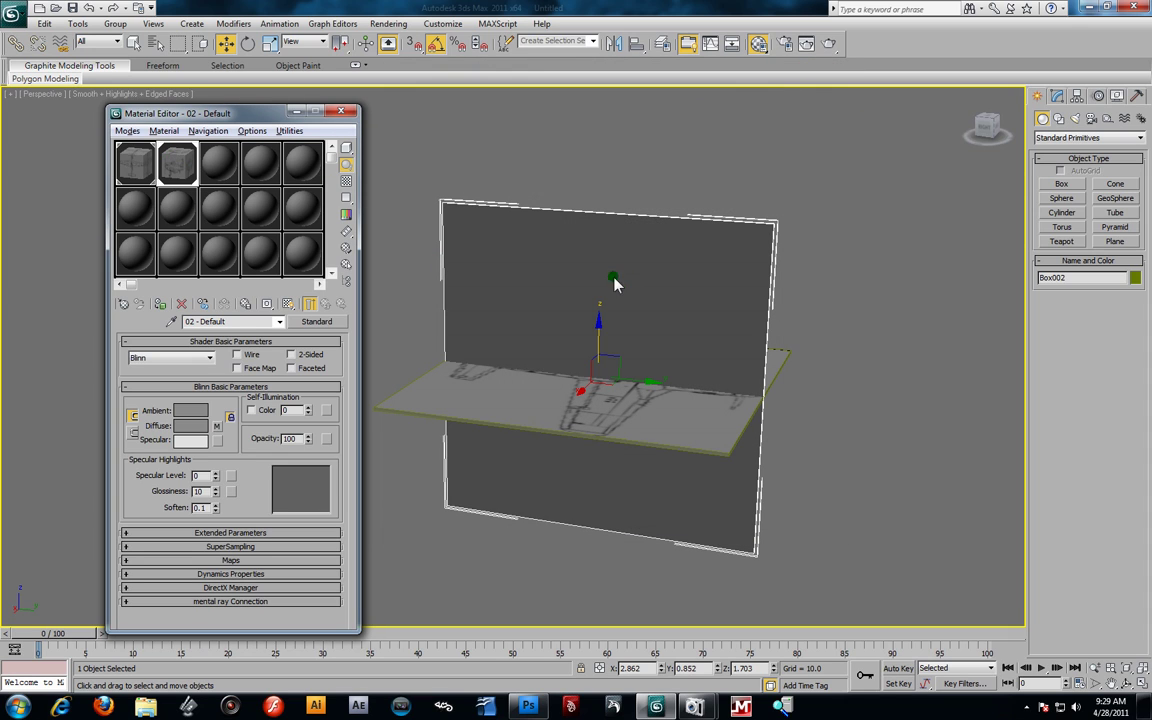
click(287, 306)
mouse_move(586, 391)
alt+middle_down()
mouse_move(648, 386)
mouse_move(613, 407)
alt+middle_up()
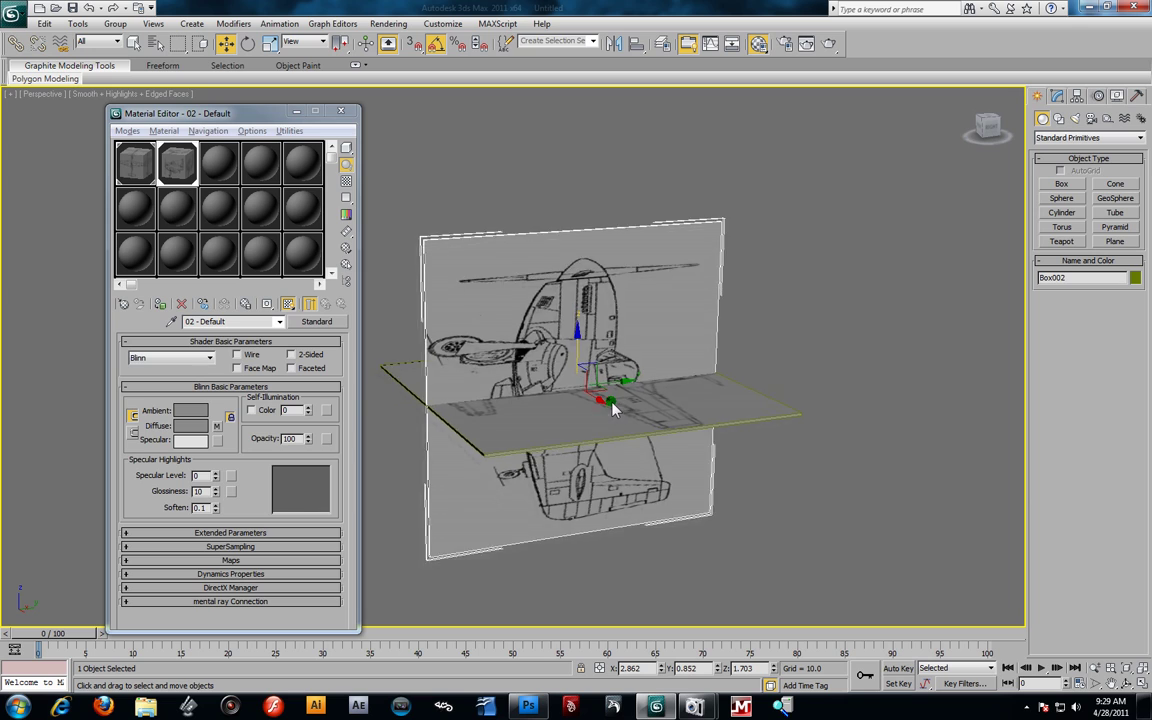
scroll(613, 407, up, 3)
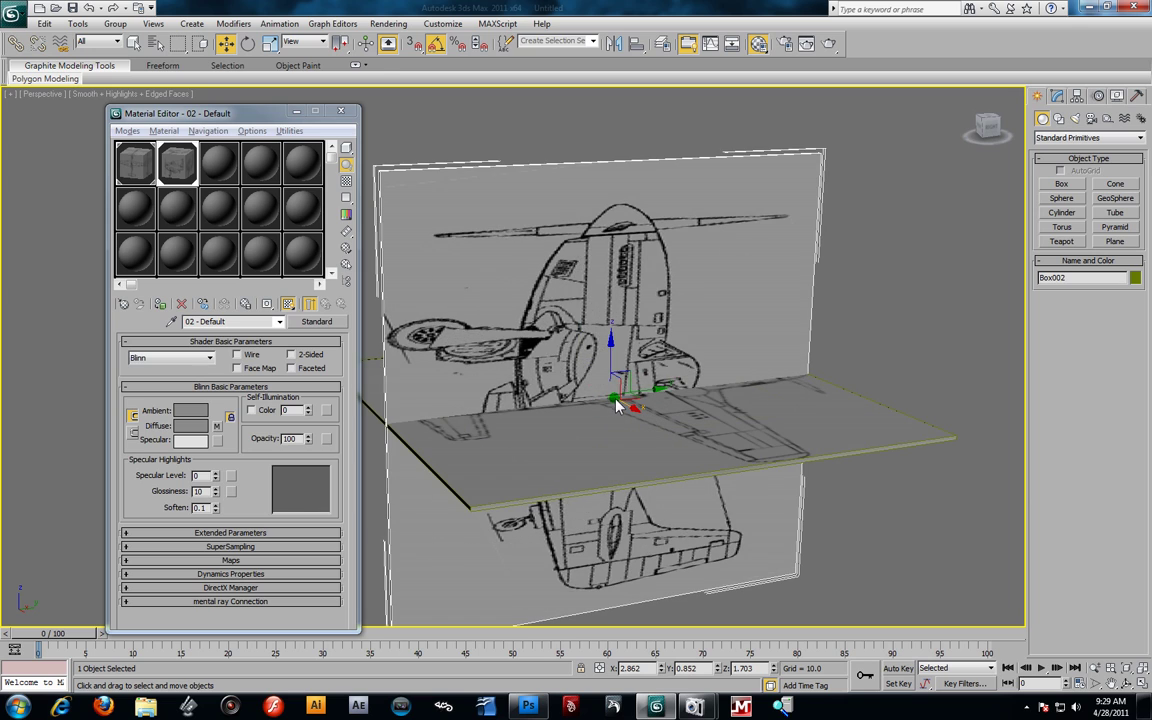
Rotate the upright box to X 90 and Z -90 degrees so its side drawing runs along the fuselage, and deselect it
click(250, 44)
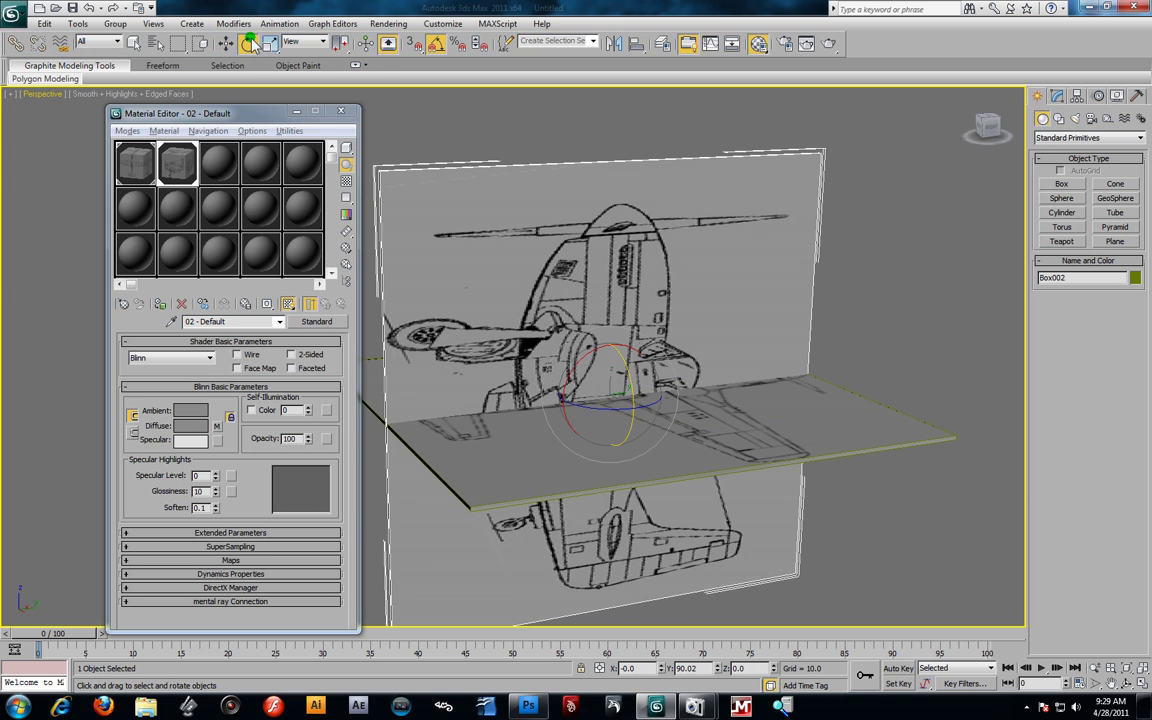
drag(595, 361, 563, 404)
alt+middle_drag(563, 404, 789, 370)
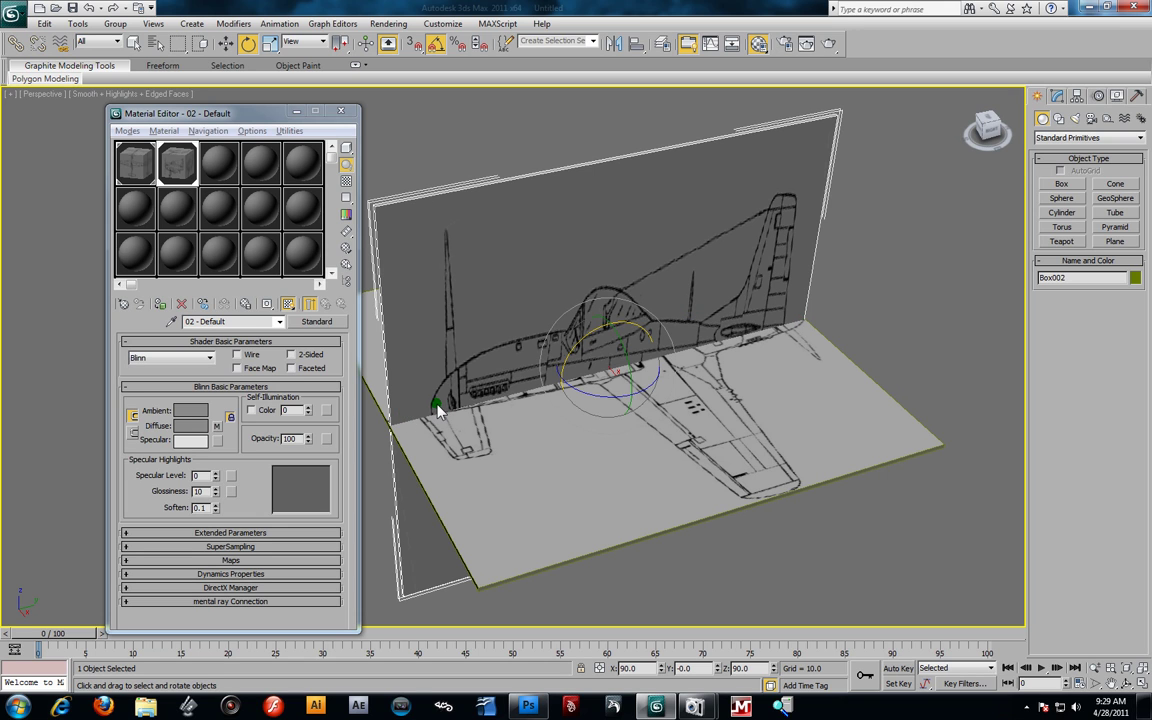
alt+middle_drag(594, 419, 584, 402)
drag(584, 402, 694, 417)
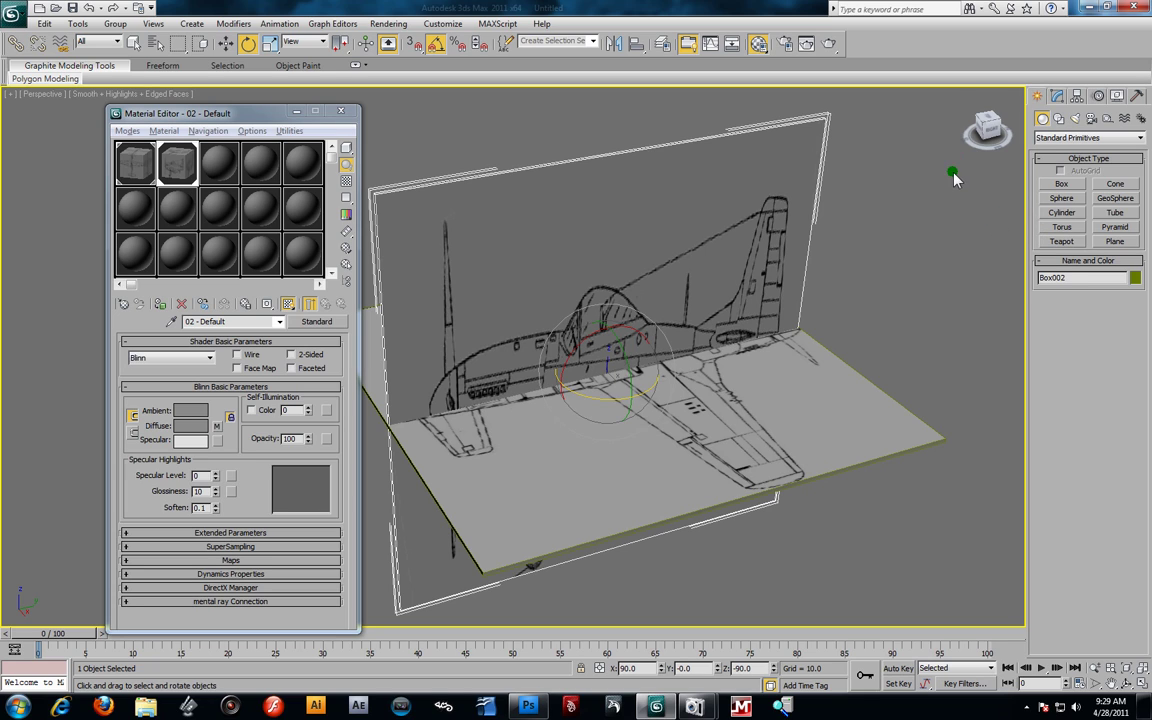
click(928, 204)
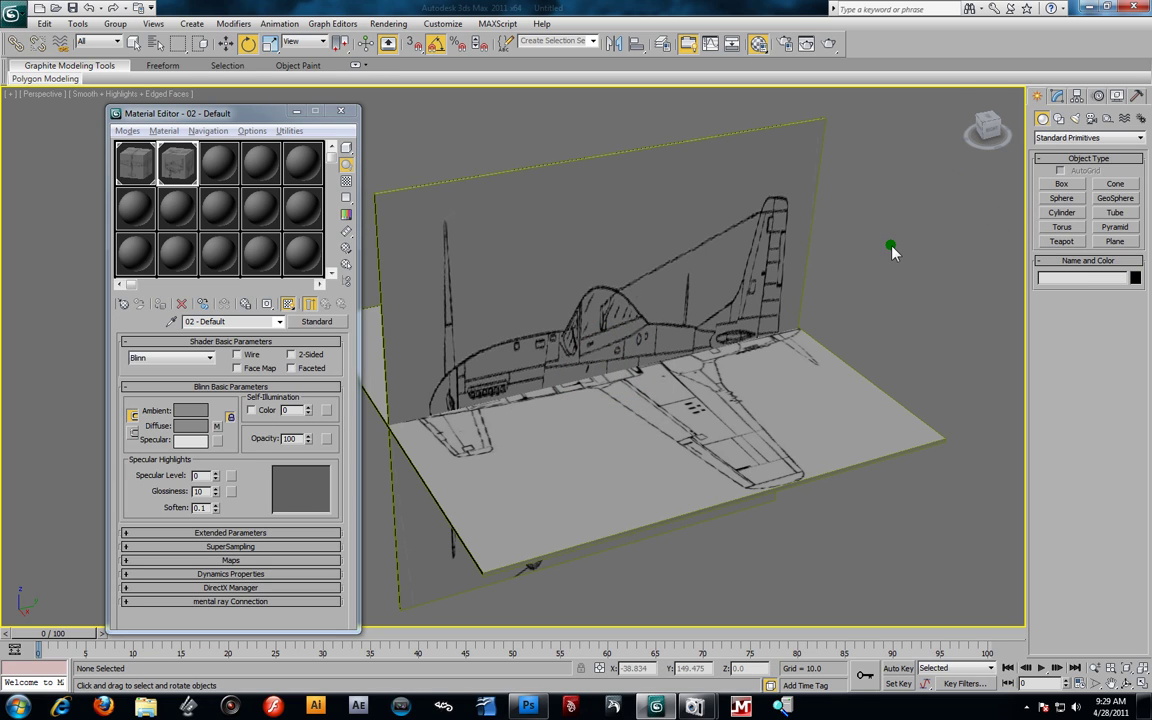
Apply a UVW Map modifier to the upright box
click(680, 218)
click(1057, 95)
click(1141, 135)
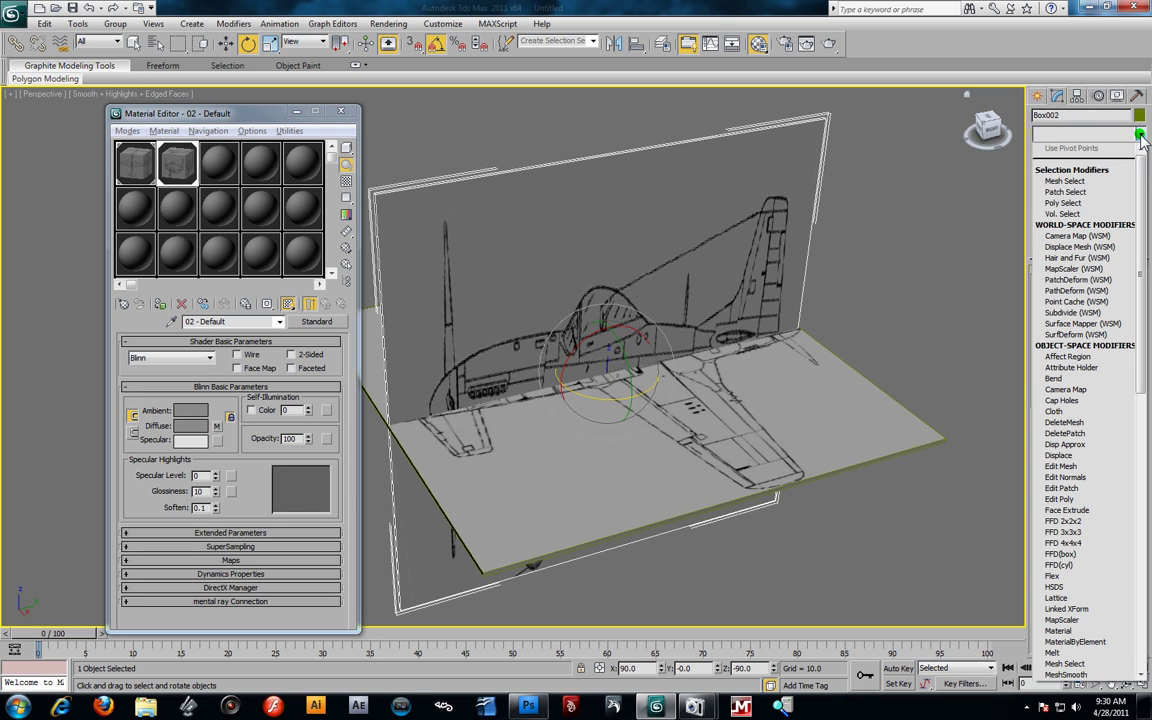
drag(1143, 177, 1147, 458)
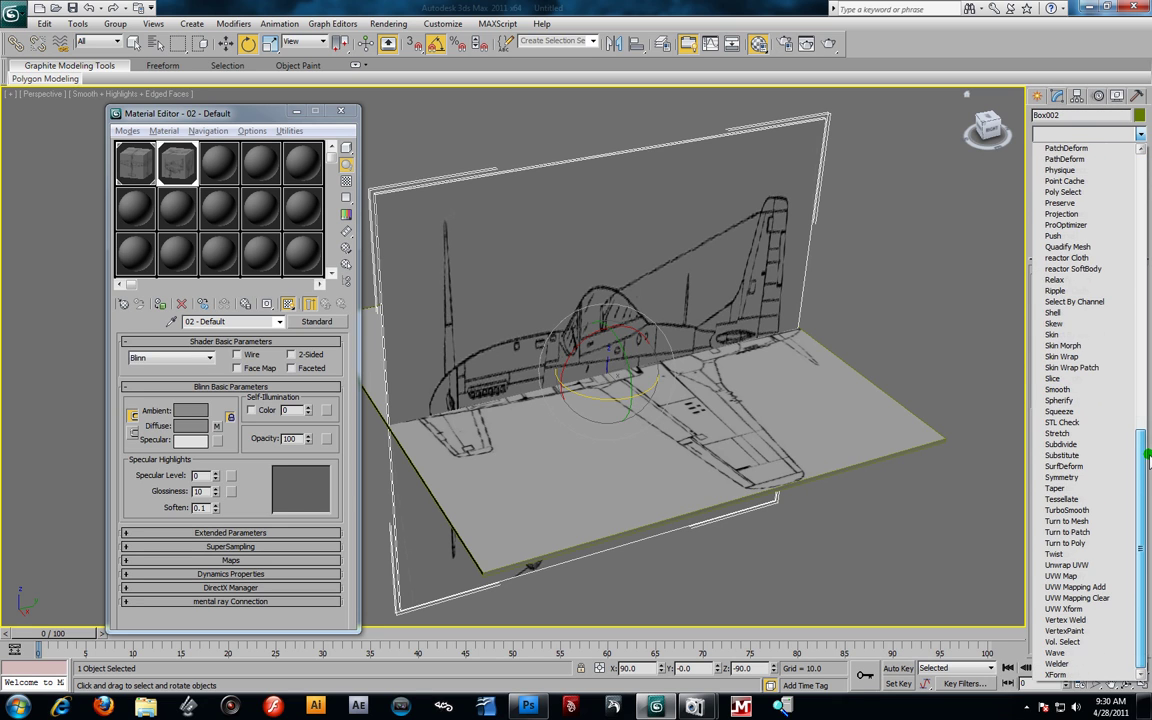
click(1063, 576)
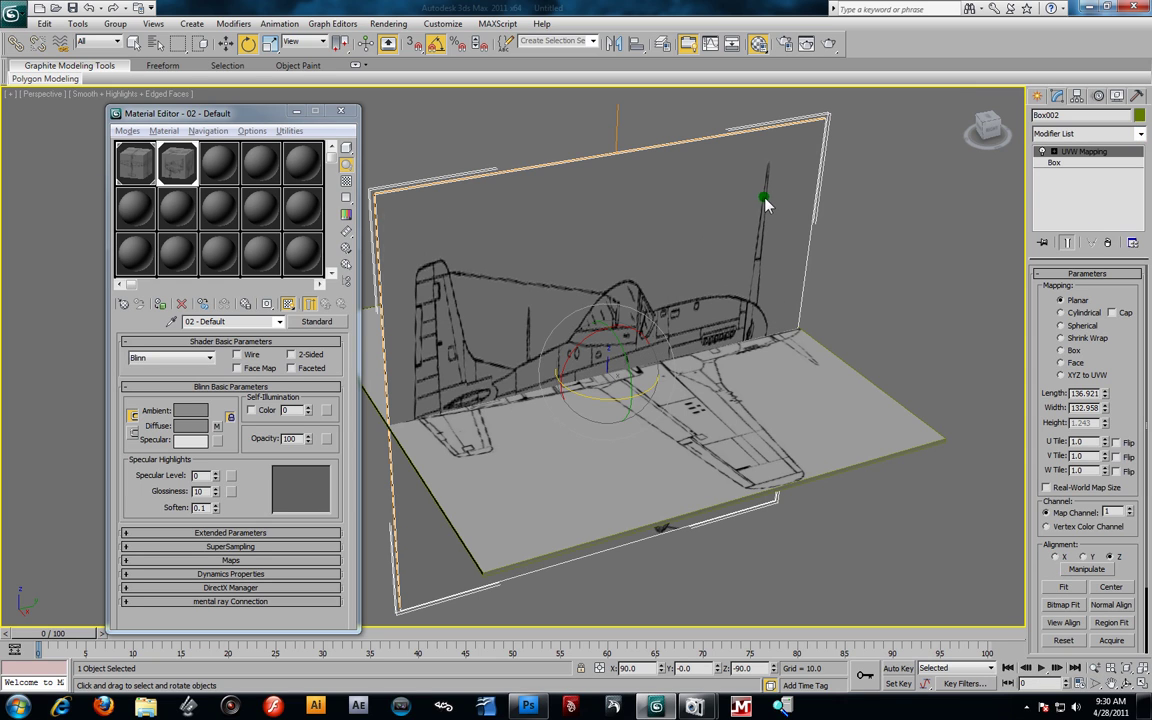
Try rotating the UVW Mapping gizmo of the upright box
click(1053, 151)
click(1069, 162)
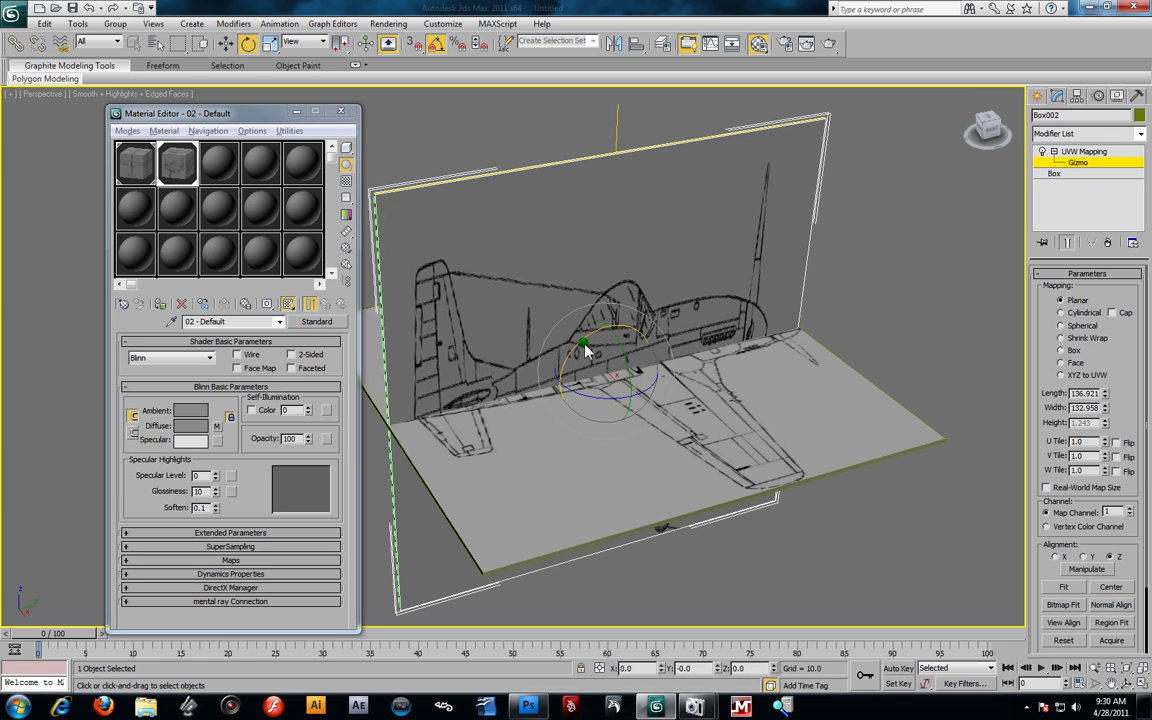
mouse_move(585, 336)
mouse_down()
mouse_move(578, 350)
mouse_move(663, 342)
mouse_move(604, 388)
mouse_move(590, 368)
mouse_move(617, 150)
mouse_up()
mouse_move(616, 215)
alt+middle_down()
mouse_move(633, 198)
mouse_move(607, 198)
mouse_move(583, 228)
mouse_move(597, 247)
mouse_move(591, 221)
mouse_move(613, 203)
mouse_move(527, 200)
mouse_move(607, 190)
mouse_move(722, 213)
mouse_move(597, 206)
mouse_move(622, 222)
alt+middle_up()
Collapse the upright box's modifier stack down to and including UVW Mapping
right_click(1097, 158)
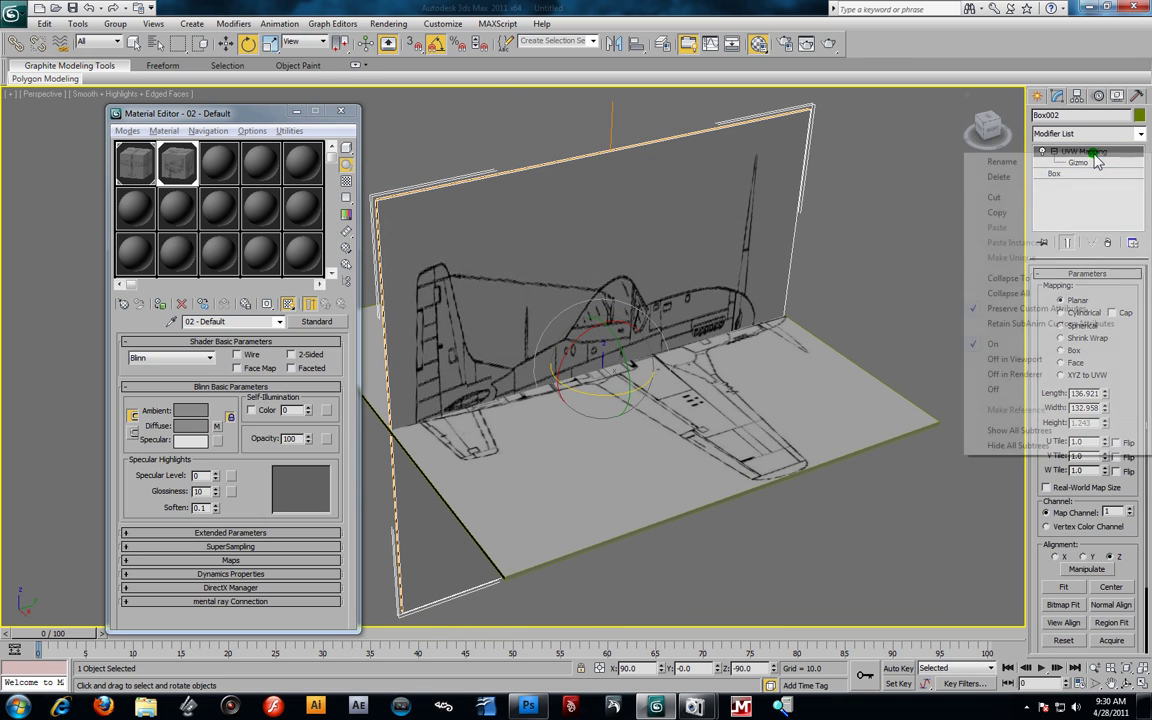
click(1043, 283)
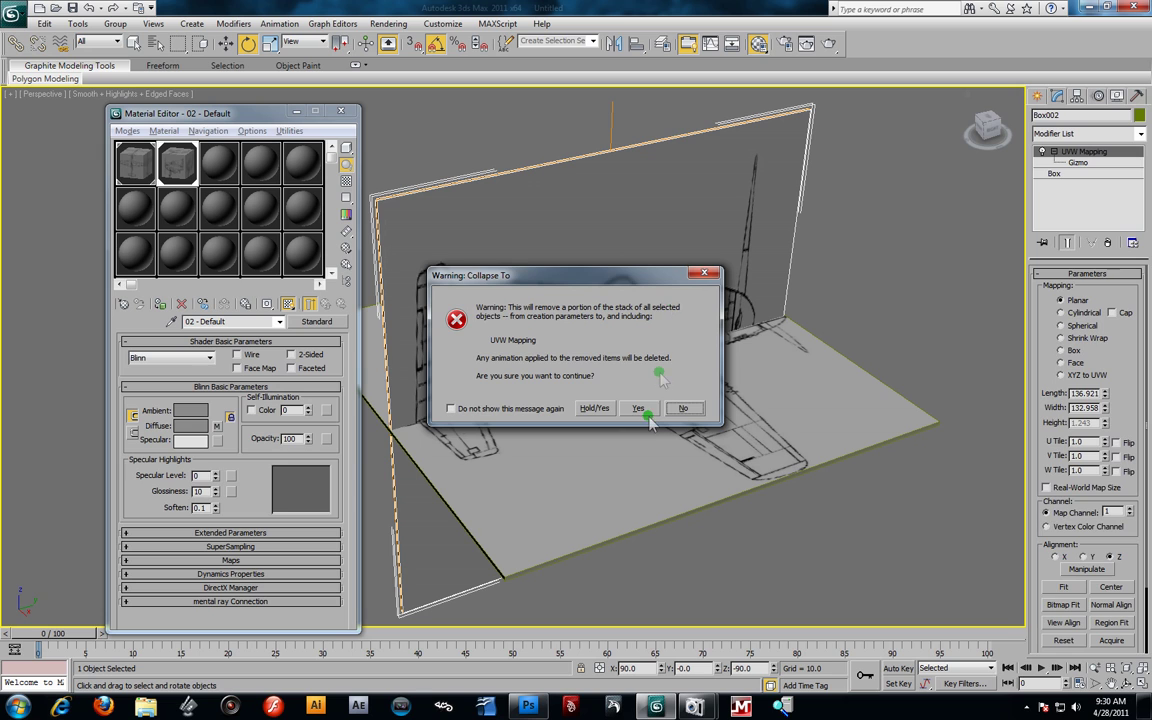
click(650, 404)
mouse_move(735, 398)
alt+middle_down()
mouse_move(797, 363)
mouse_move(683, 322)
mouse_move(721, 288)
alt+middle_up()
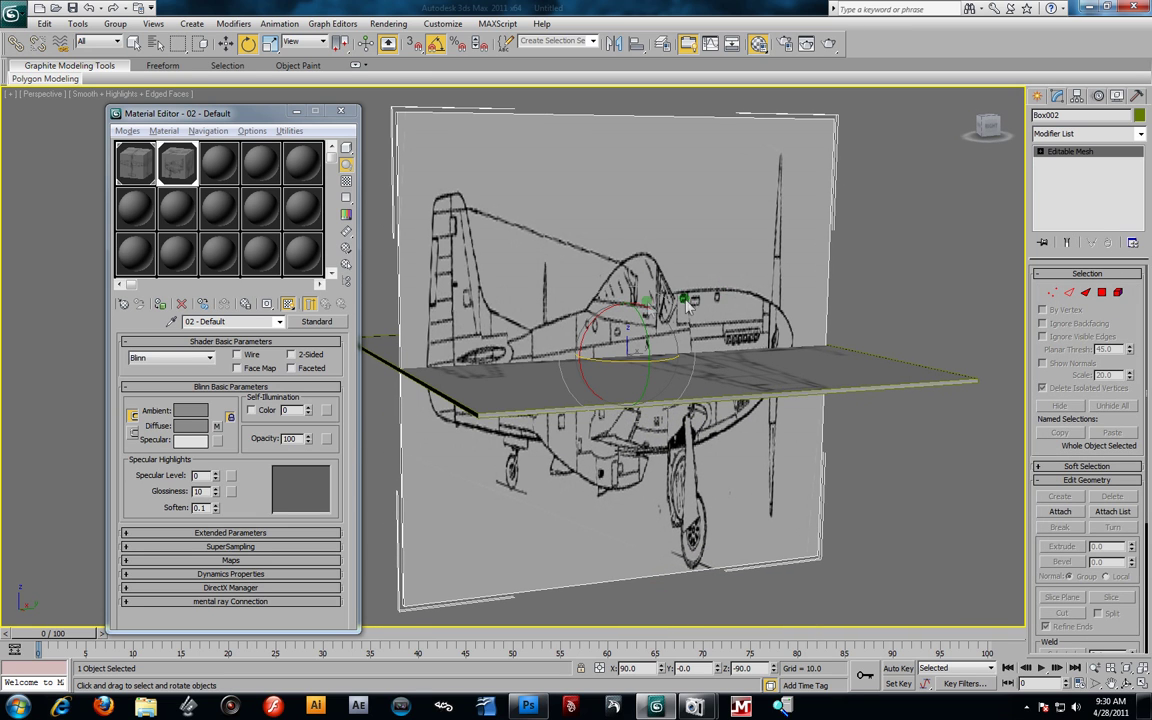
Close the Material Editor and restore the four-viewport layout with nothing selected
click(340, 111)
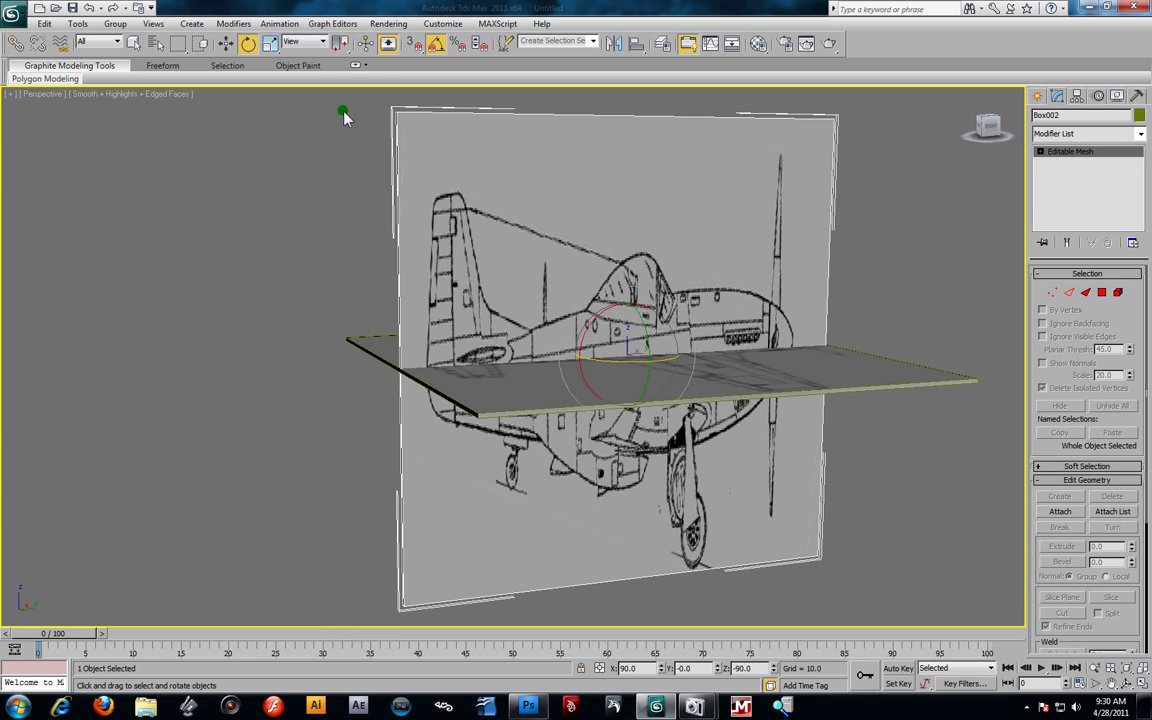
click(347, 226)
key(alt+w)
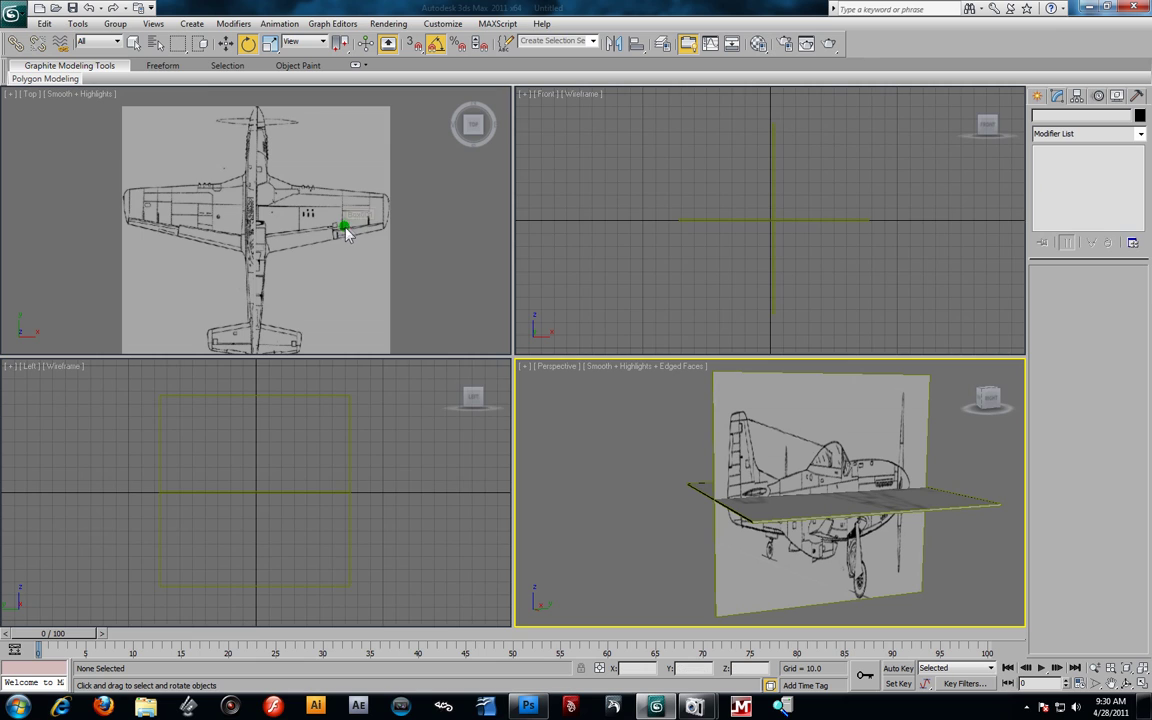
Display the Left viewport with Smooth + Highlights and Edged Faces shading
click(55, 372)
click(57, 370)
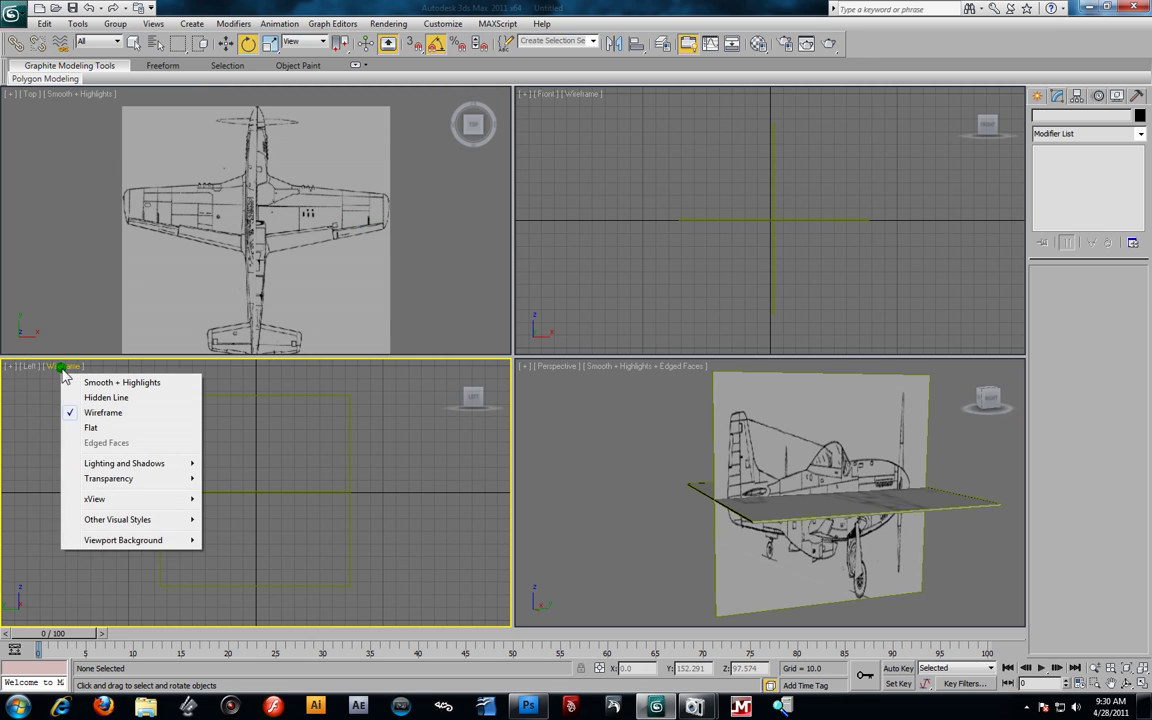
click(77, 383)
click(72, 368)
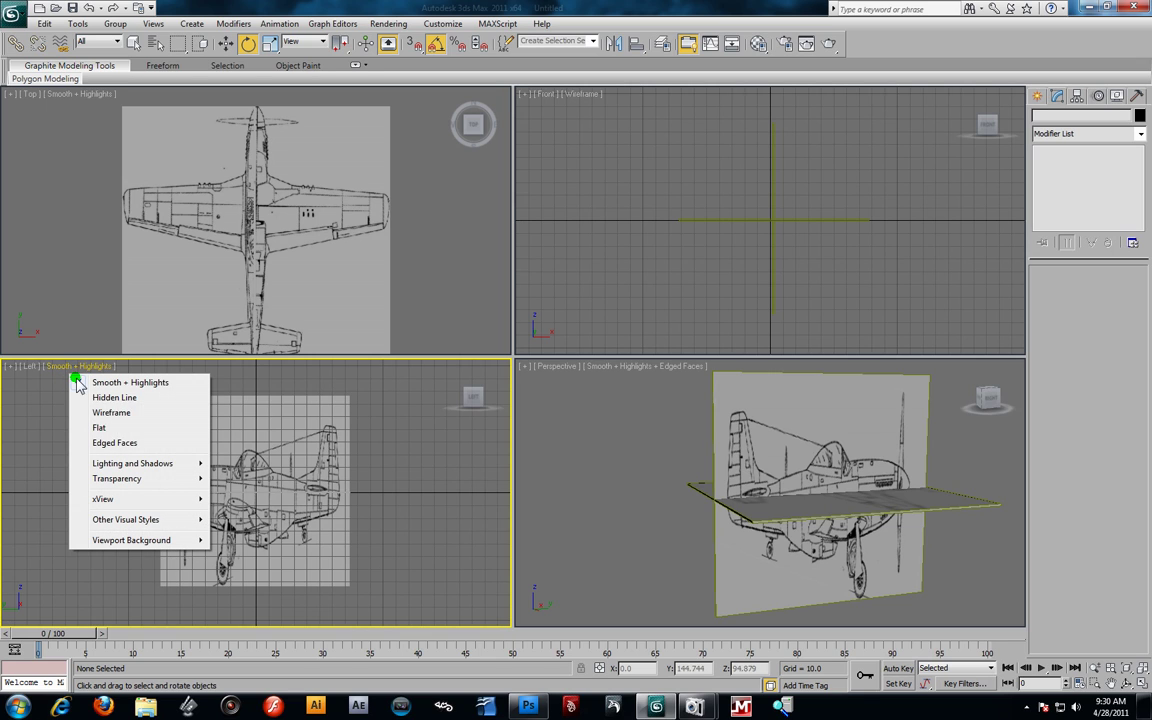
click(121, 443)
Hide the Left viewport's grid and switch that viewport to the Right view
key(g)
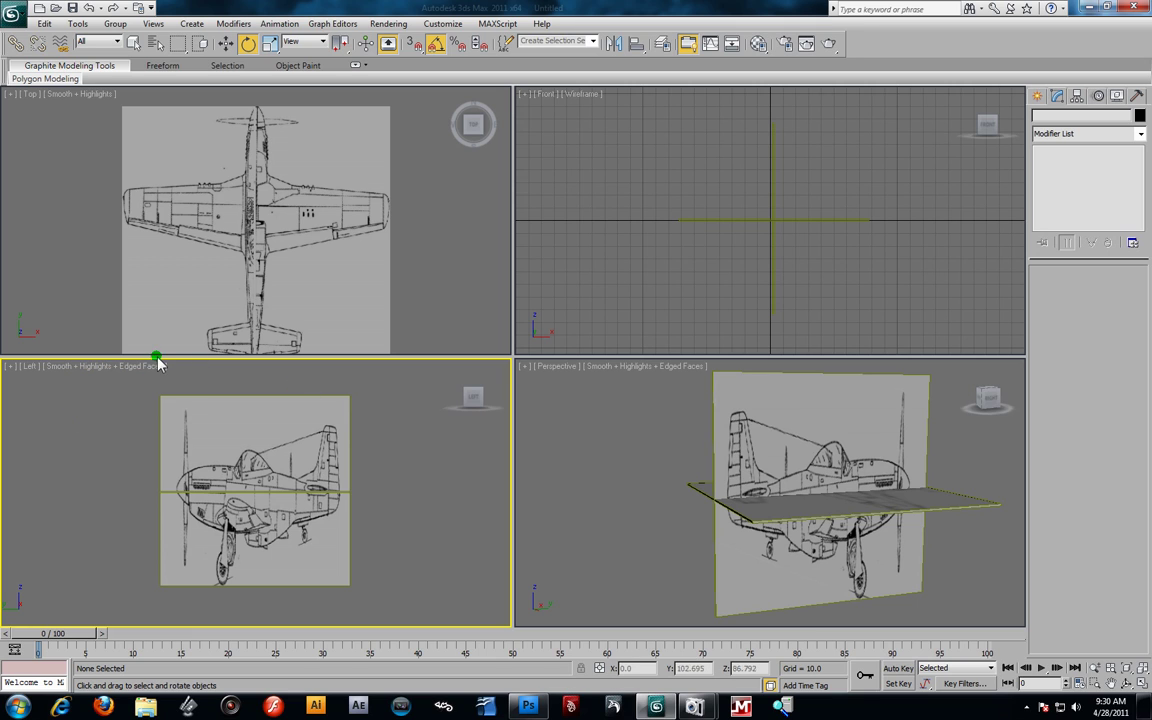
click(28, 366)
click(72, 180)
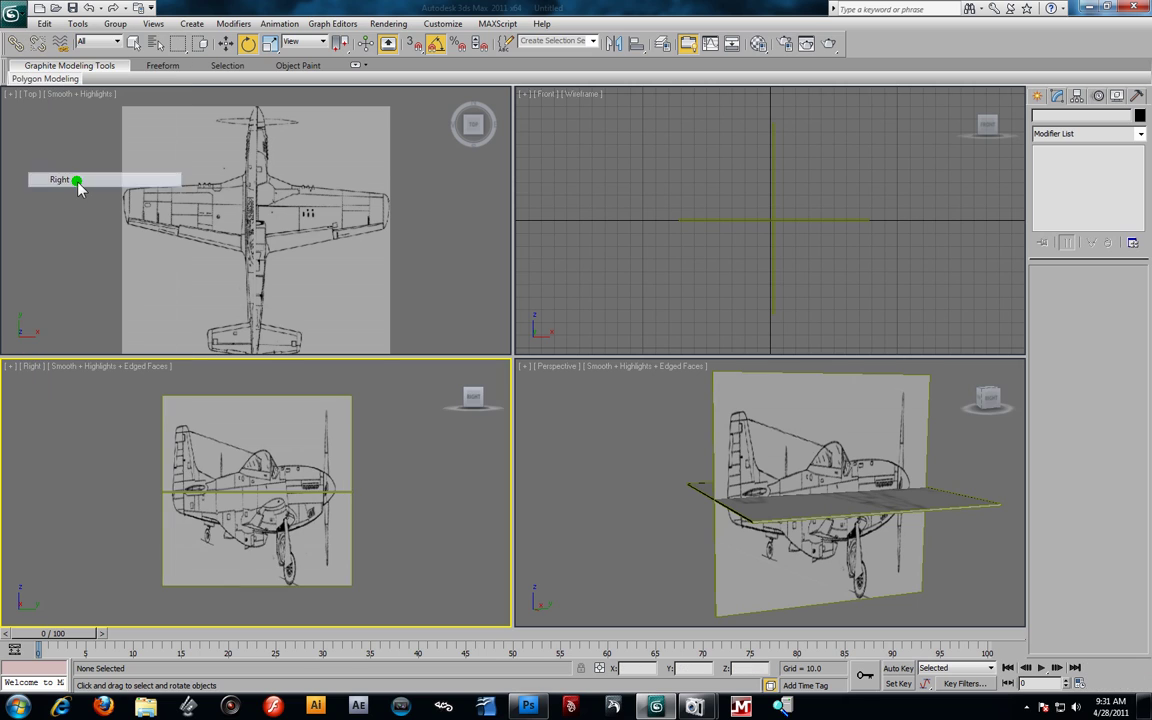
Convert the upright side-view box to an Editable Poly
click(252, 442)
click(1072, 152)
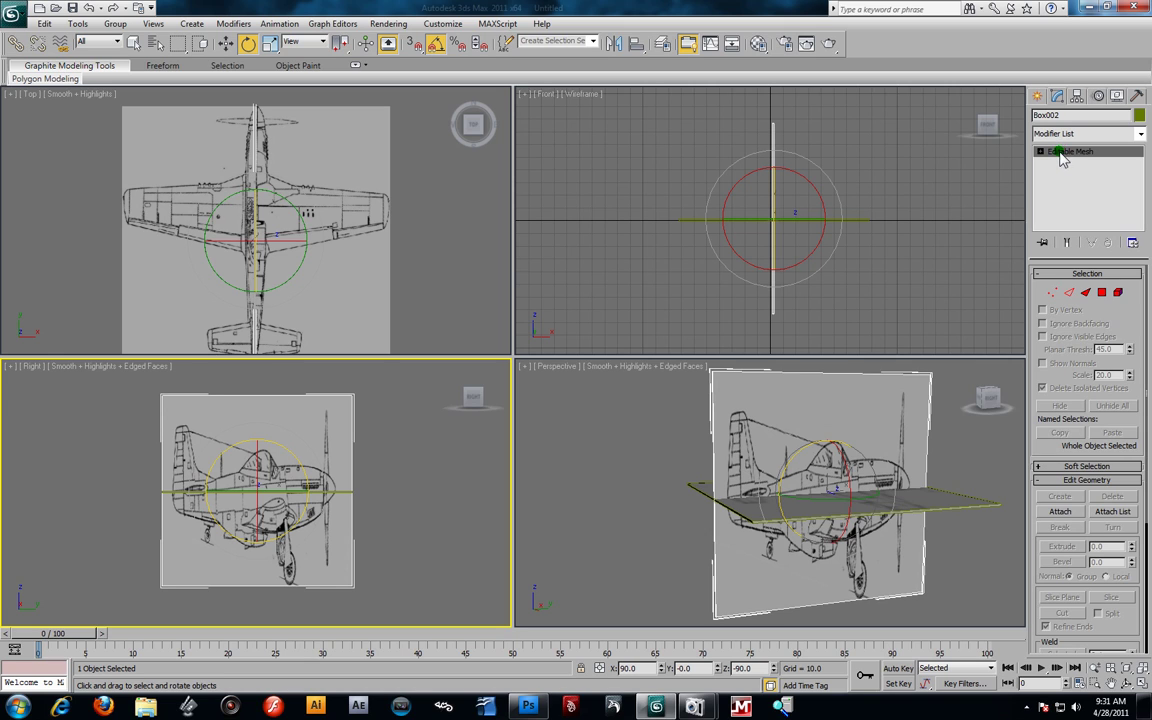
right_click(1085, 155)
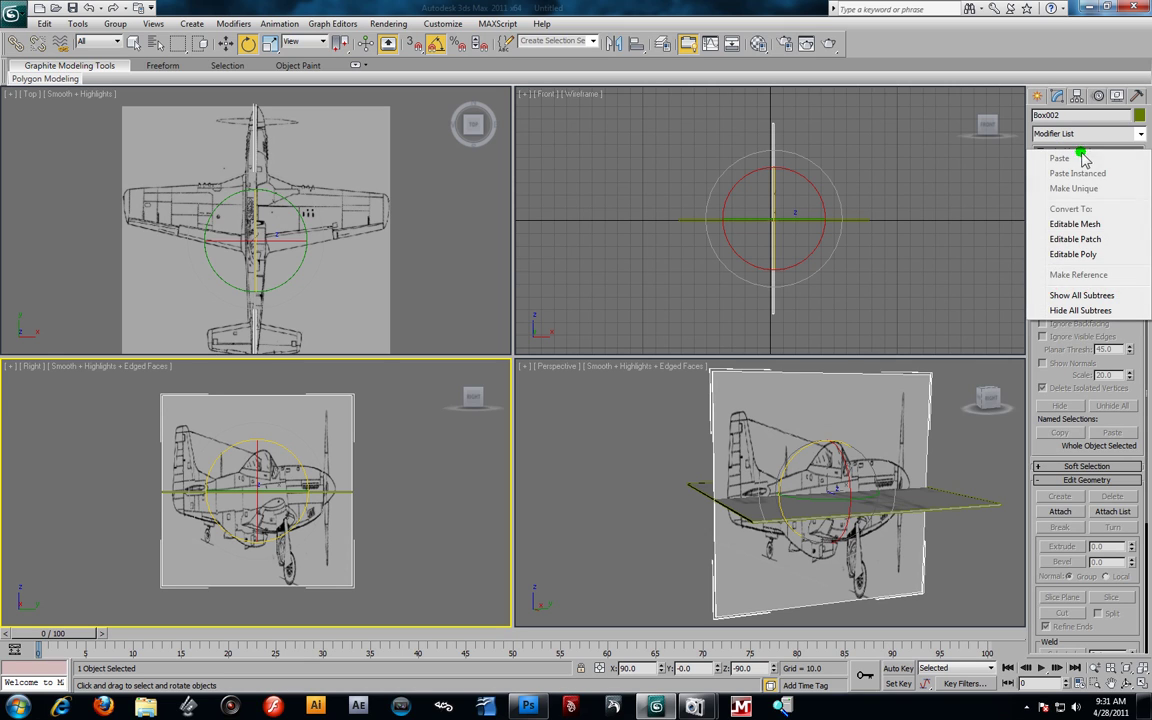
click(1084, 252)
Move the four bottom vertices of the upright box up to about Z 0.86, level with the flat top-view box
click(1044, 152)
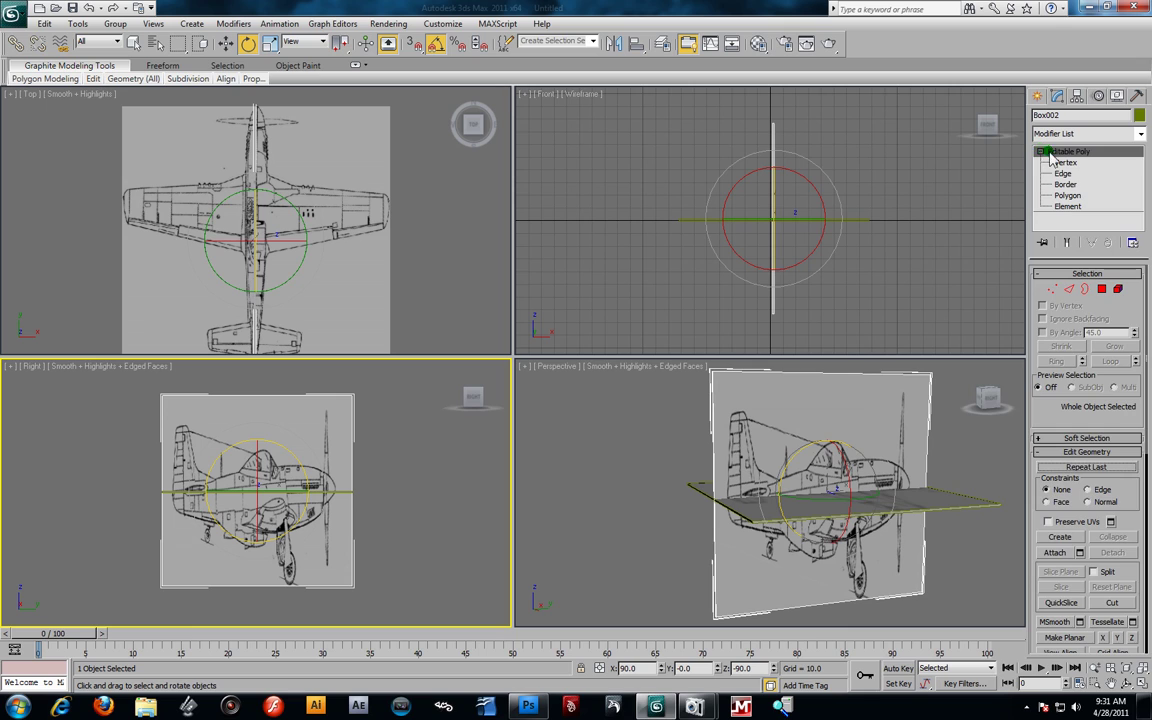
click(1066, 165)
drag(107, 551, 401, 648)
drag(241, 541, 247, 545)
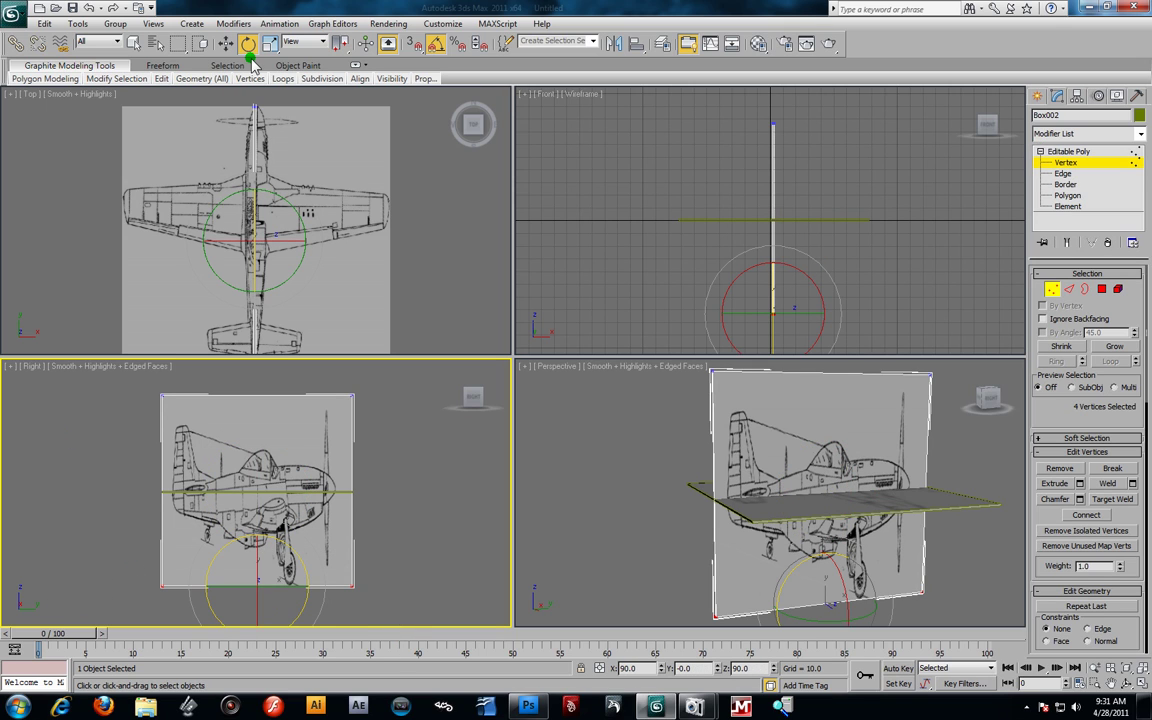
click(228, 44)
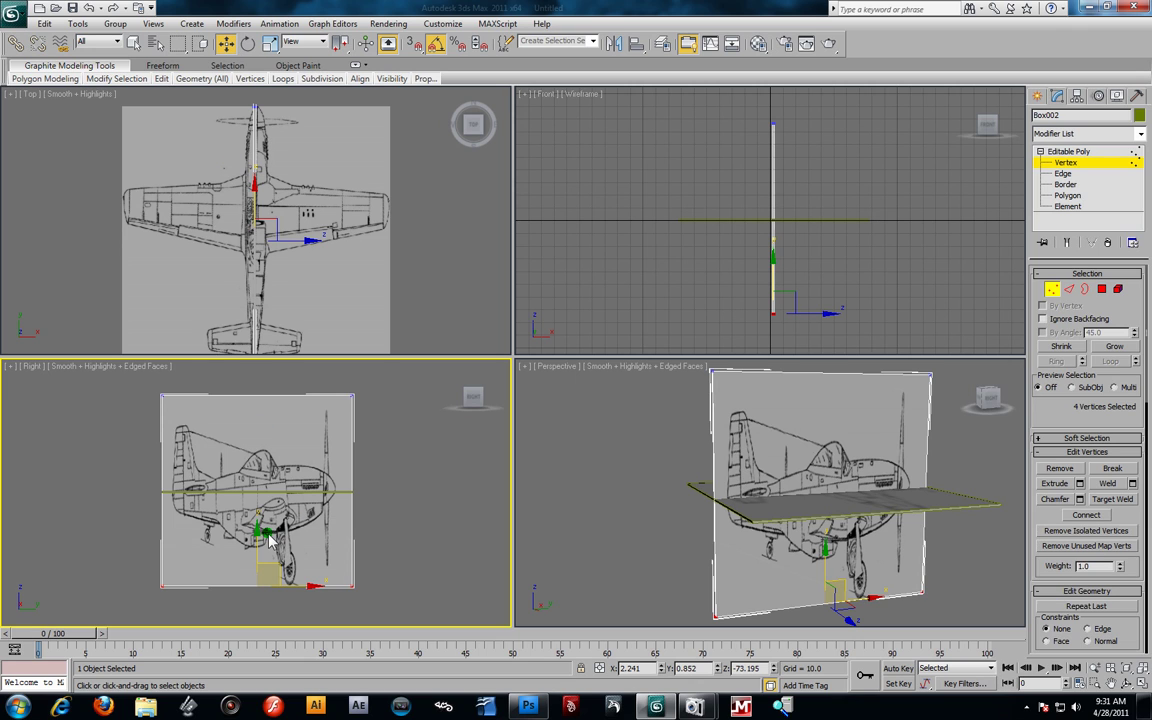
drag(258, 538, 257, 458)
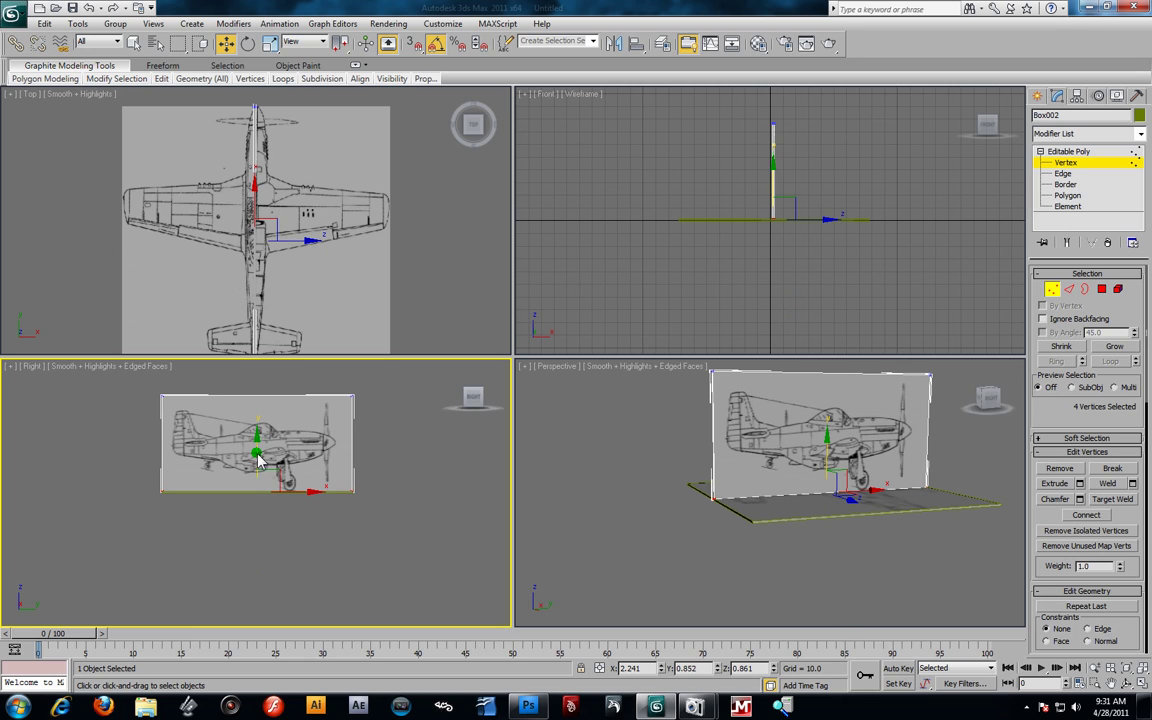
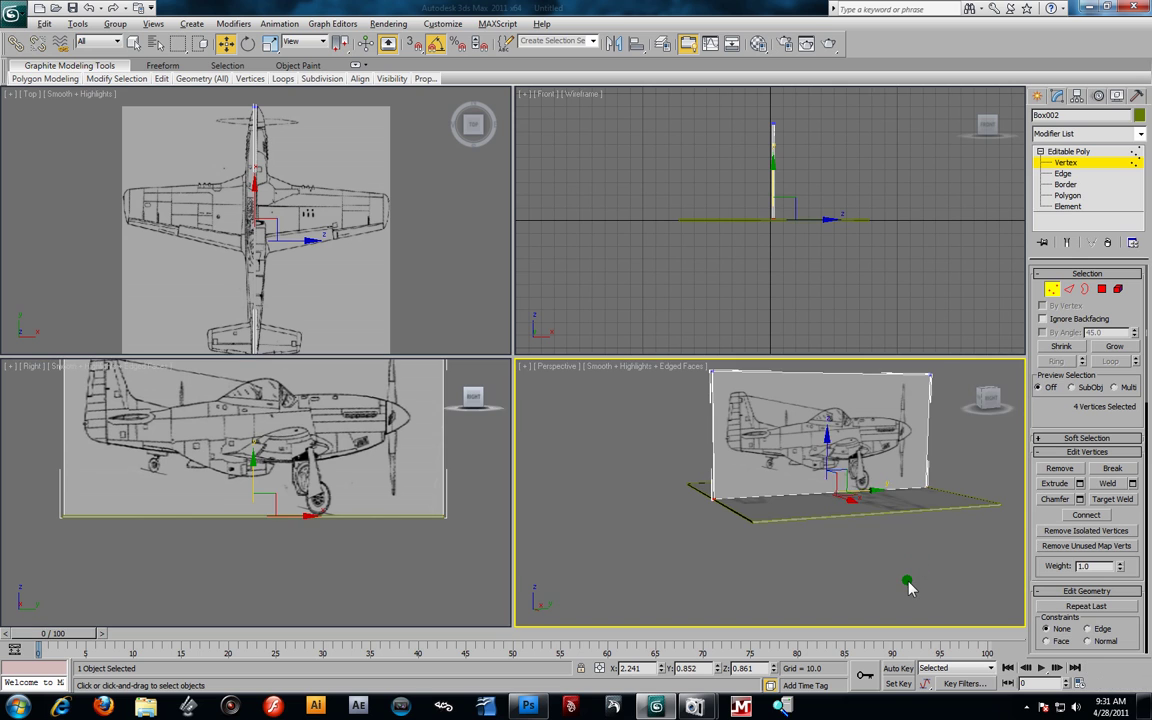
Maximize the Perspective view with both reference boxes in frame and clear the vertex selection
scroll(860, 530, up, 5)
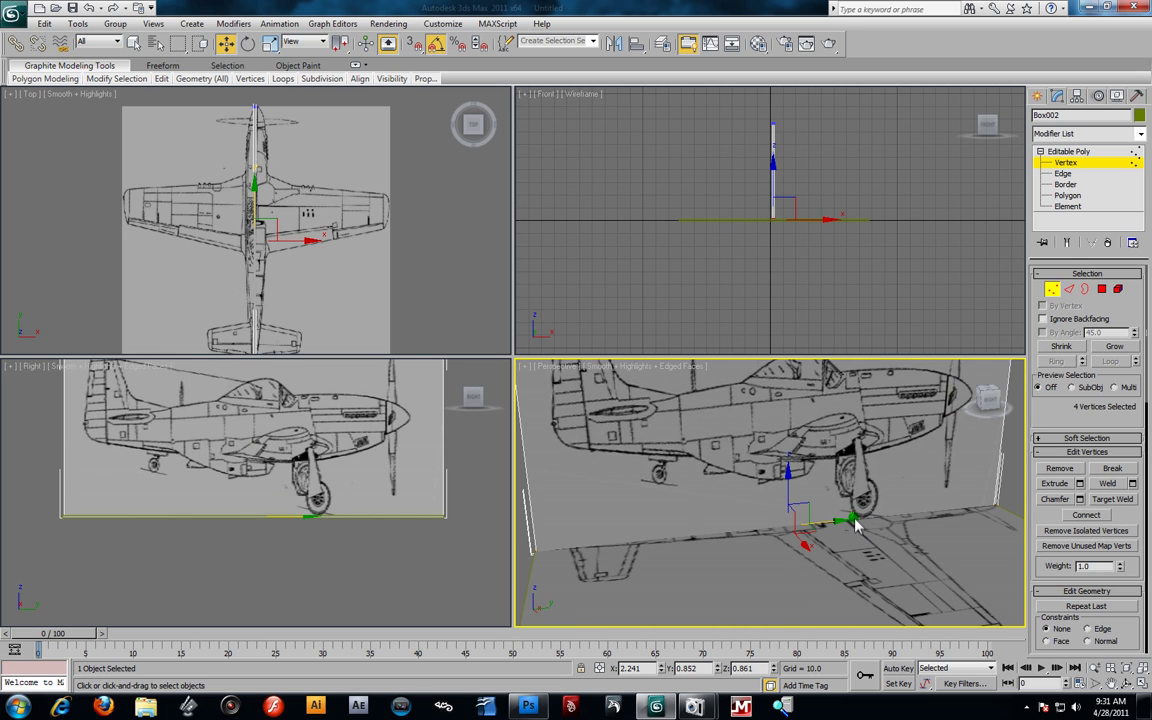
key(alt+w)
scroll(656, 430, down, 3)
scroll(760, 400, down, 2)
key(alt+x)
click(825, 340)
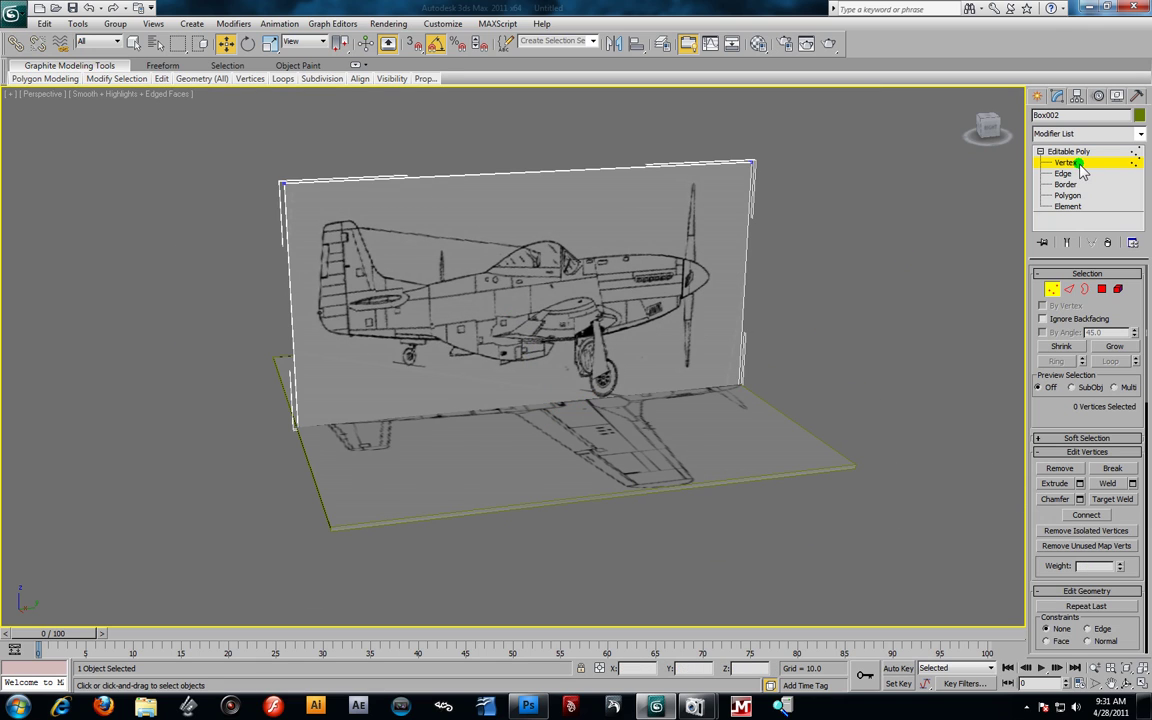
Lower the whole upright side-view box to about Z -29.93 so the flat top-view box crosses the fuselage
click(1068, 151)
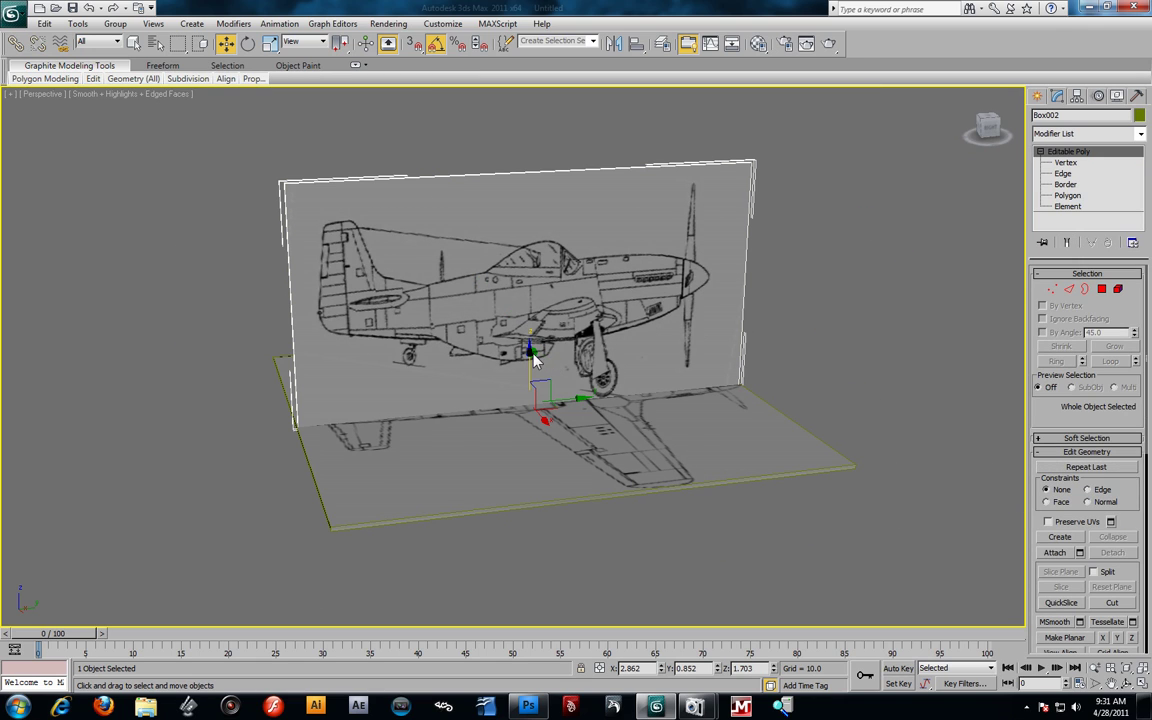
drag(535, 360, 543, 440)
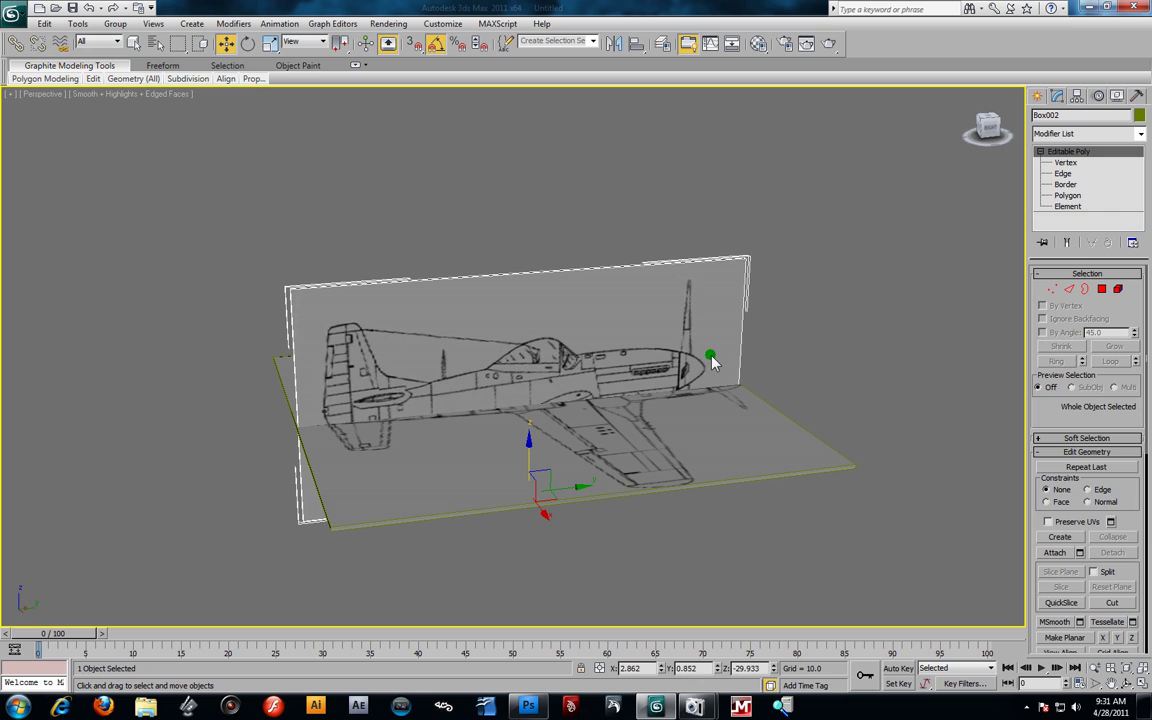
alt+middle_drag(711, 370, 798, 399)
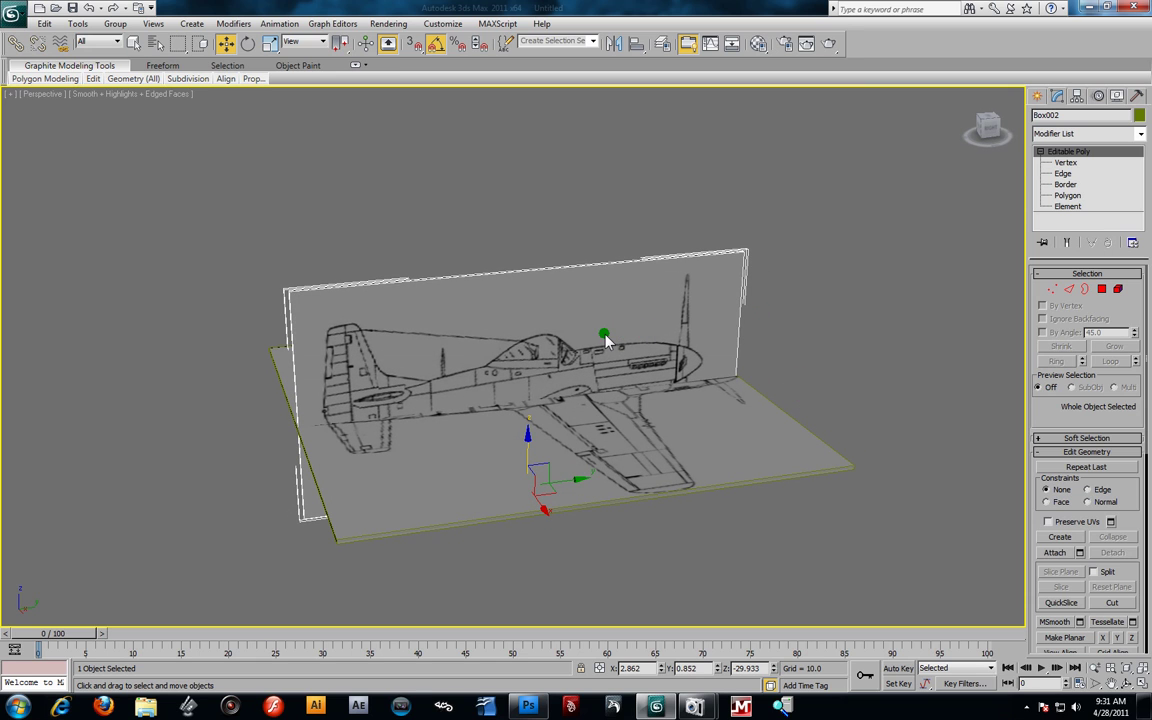
click(1080, 196)
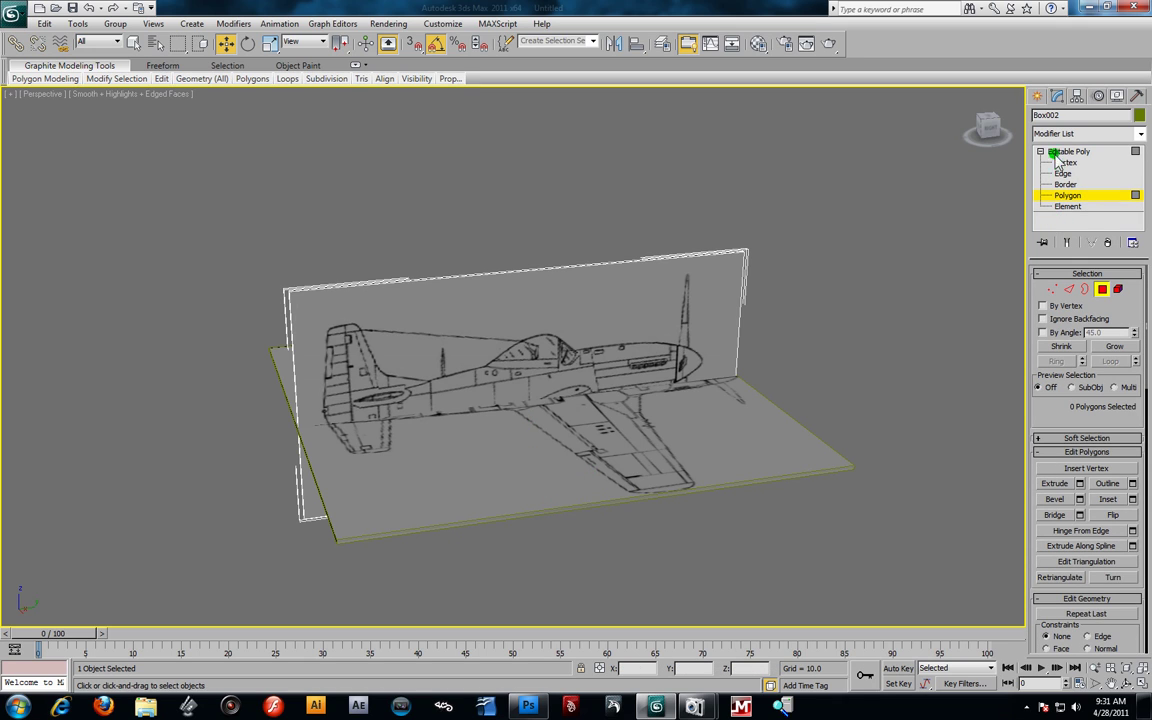
click(1140, 133)
drag(1140, 165, 1141, 548)
click(1082, 576)
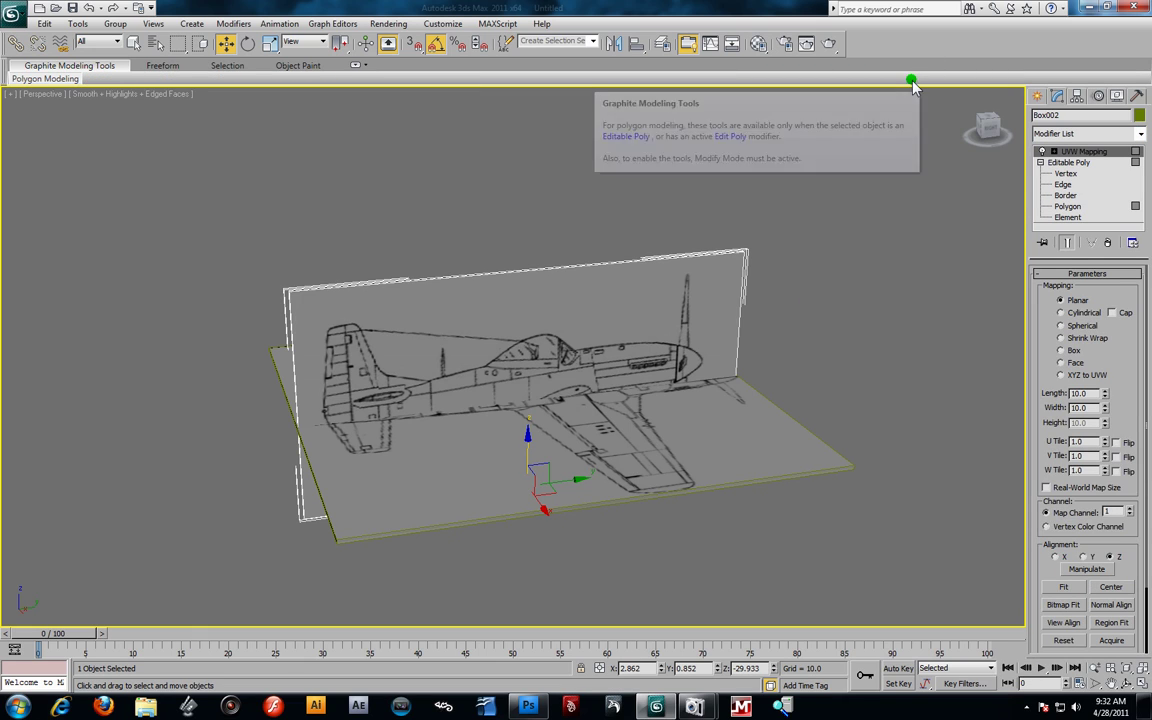
click(1050, 152)
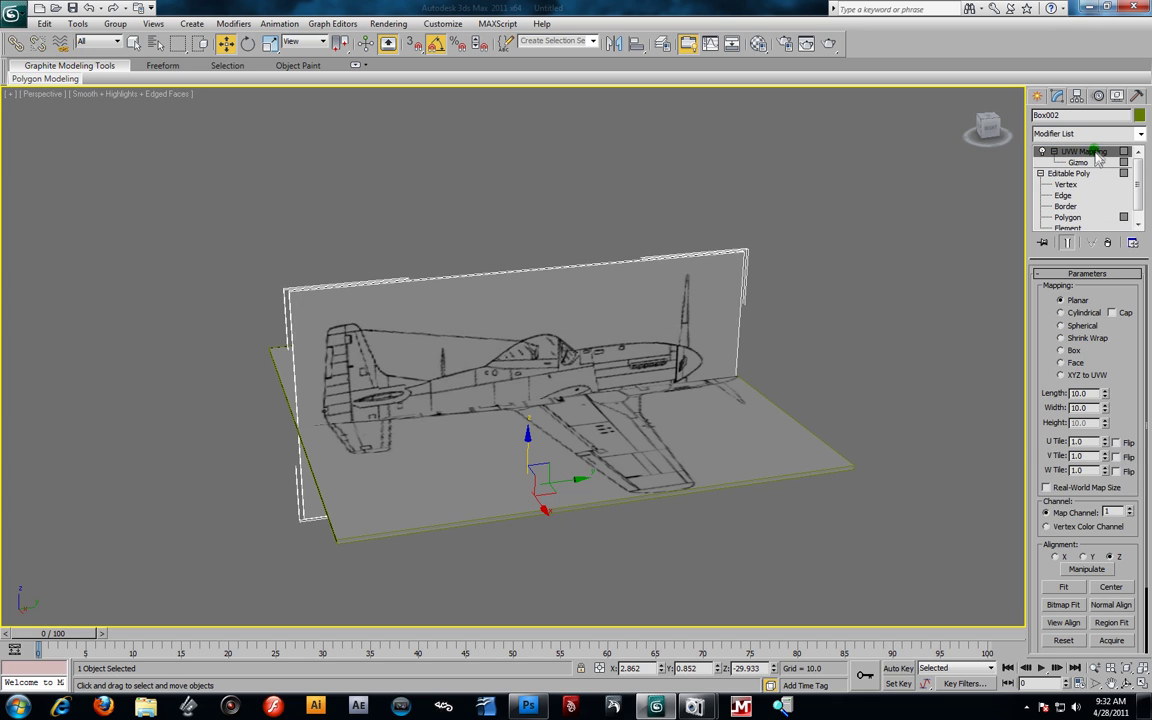
right_click(1097, 158)
click(1041, 170)
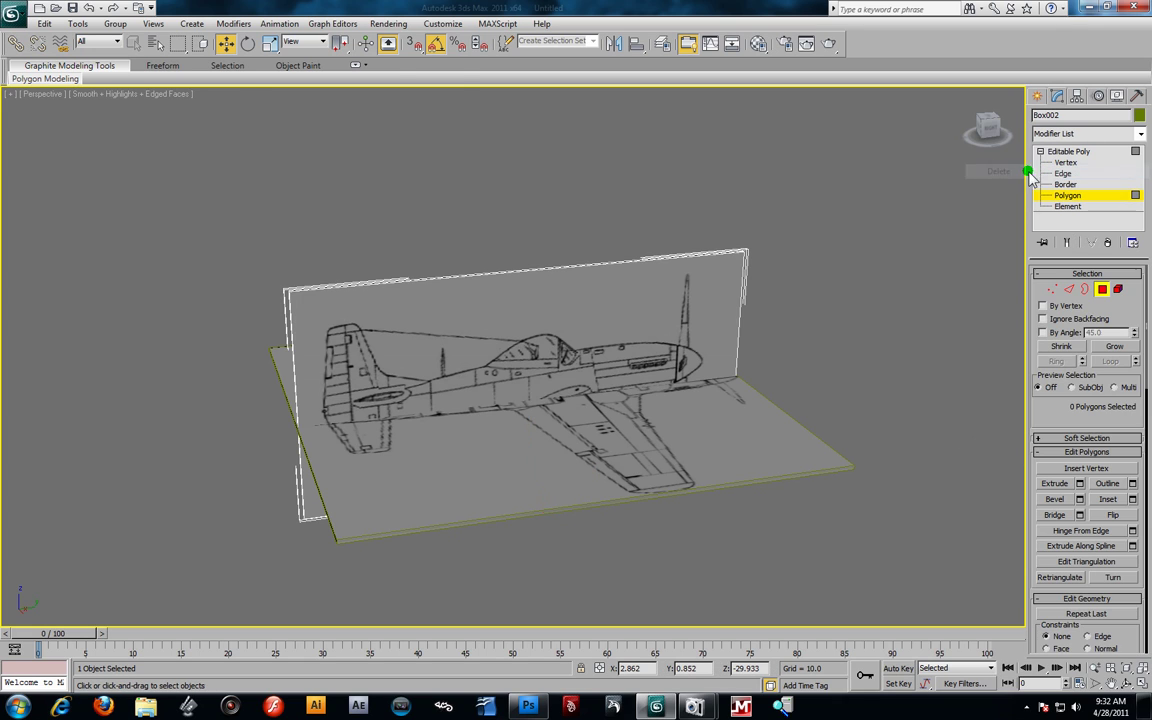
Select the upright box's whole element and apply a UVW Map modifier to it
click(1067, 206)
click(675, 305)
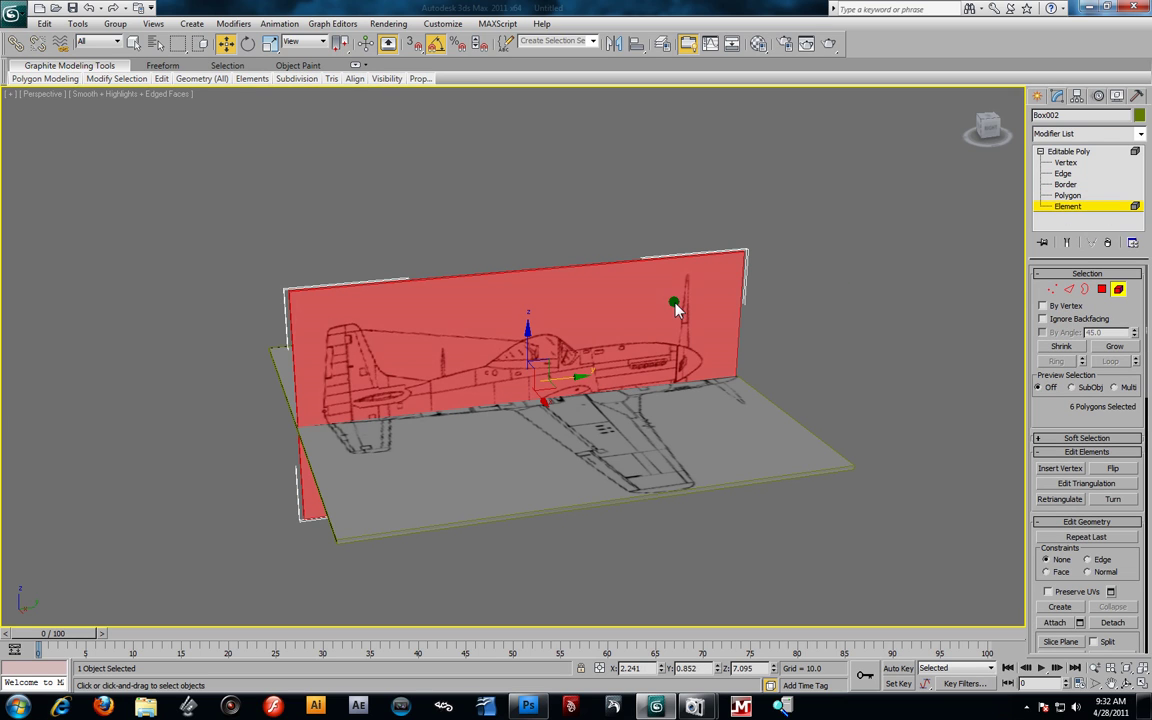
click(1143, 134)
scroll(1085, 400, down, 10)
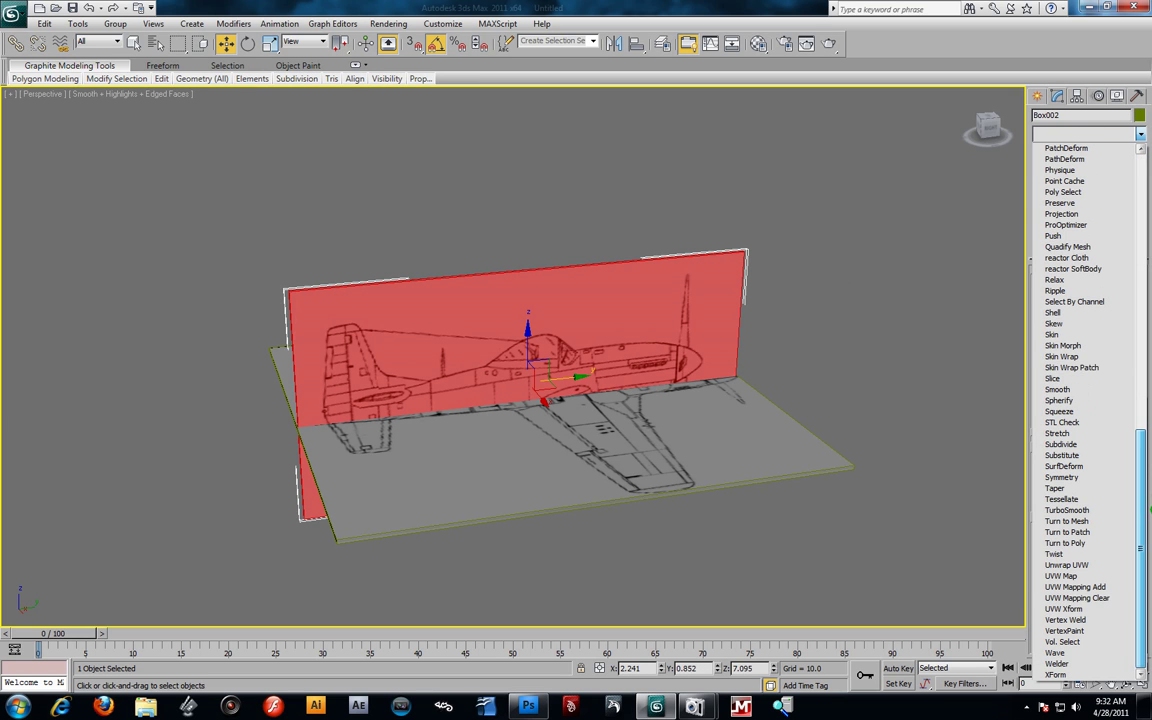
click(1058, 576)
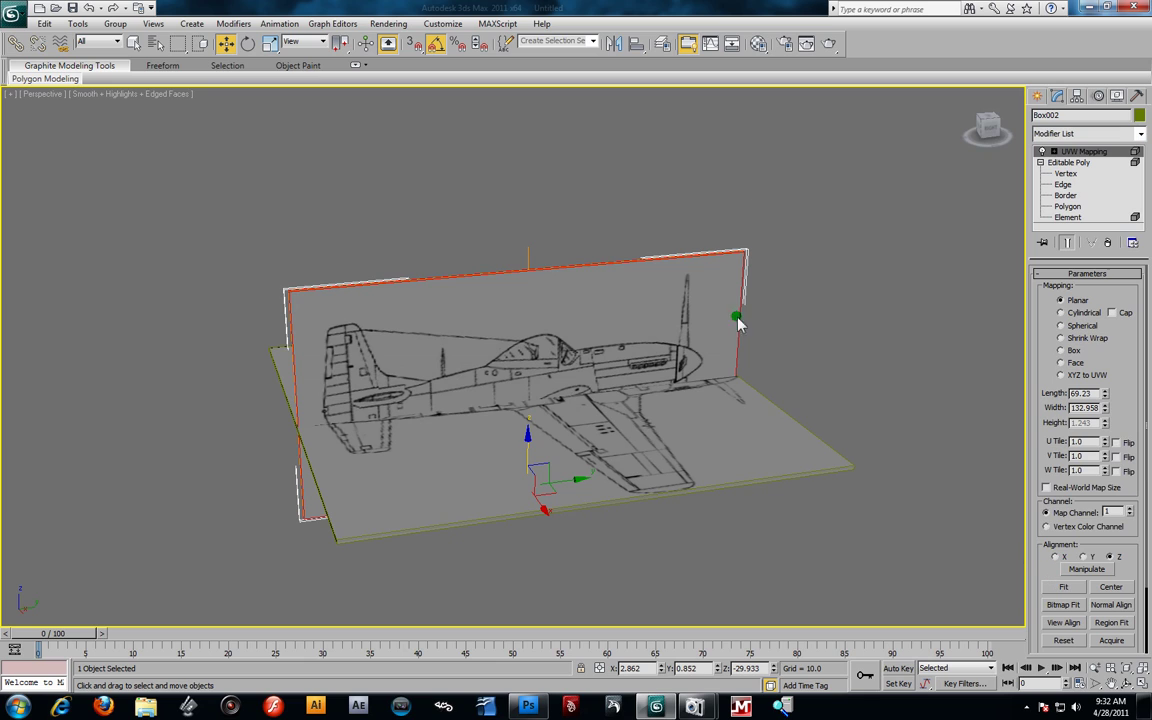
Widen the UVW mapping gizmo along the fuselage and shift it about 3.05 along Y to match the side drawing to the top view
click(1042, 151)
click(1078, 162)
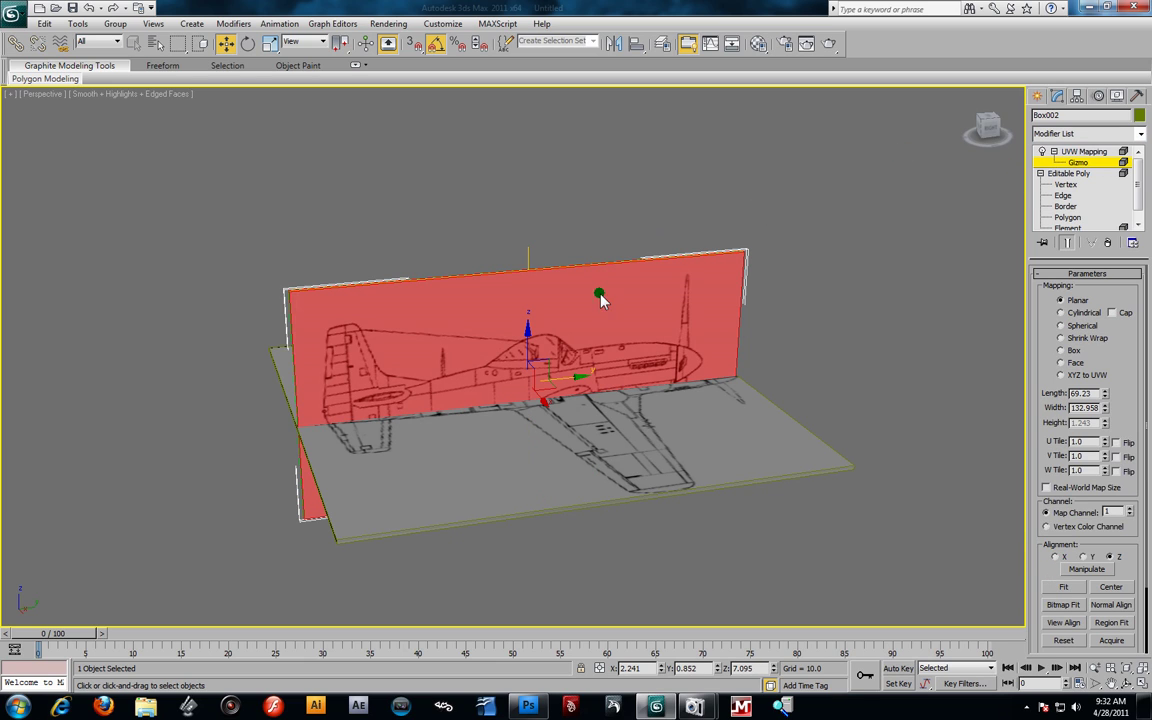
drag(577, 381, 580, 379)
click(270, 43)
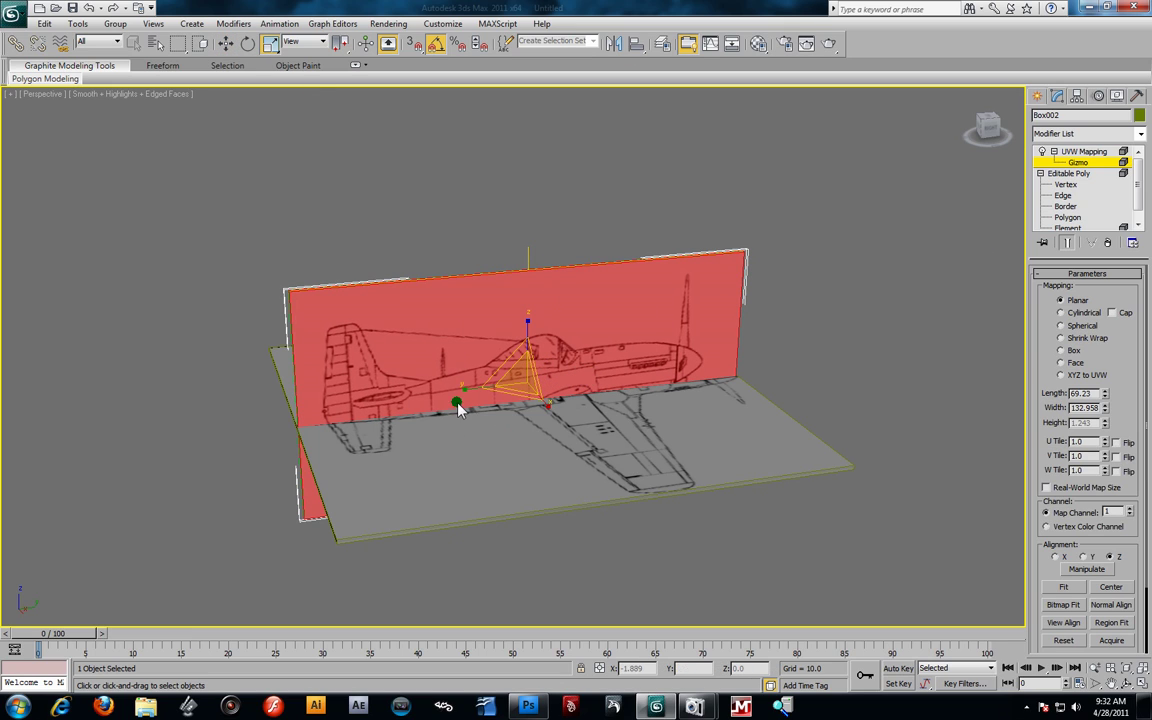
drag(463, 395, 455, 393)
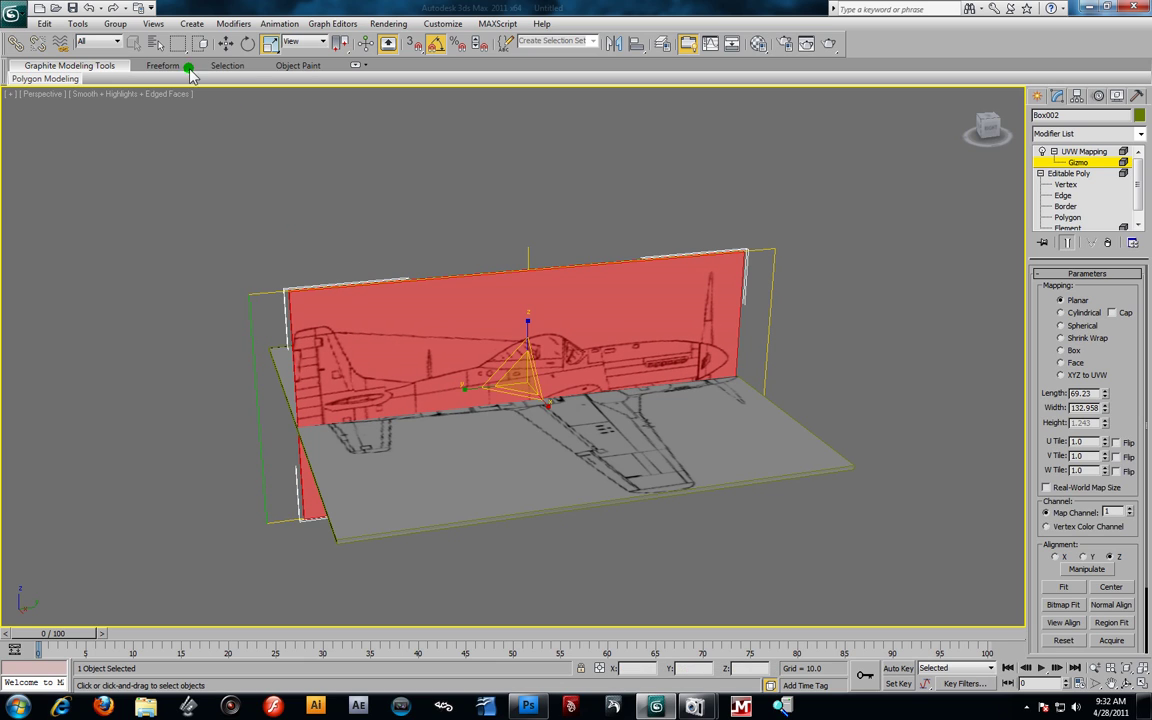
click(225, 44)
mouse_move(570, 383)
mouse_down()
mouse_move(592, 387)
mouse_move(579, 388)
mouse_up()
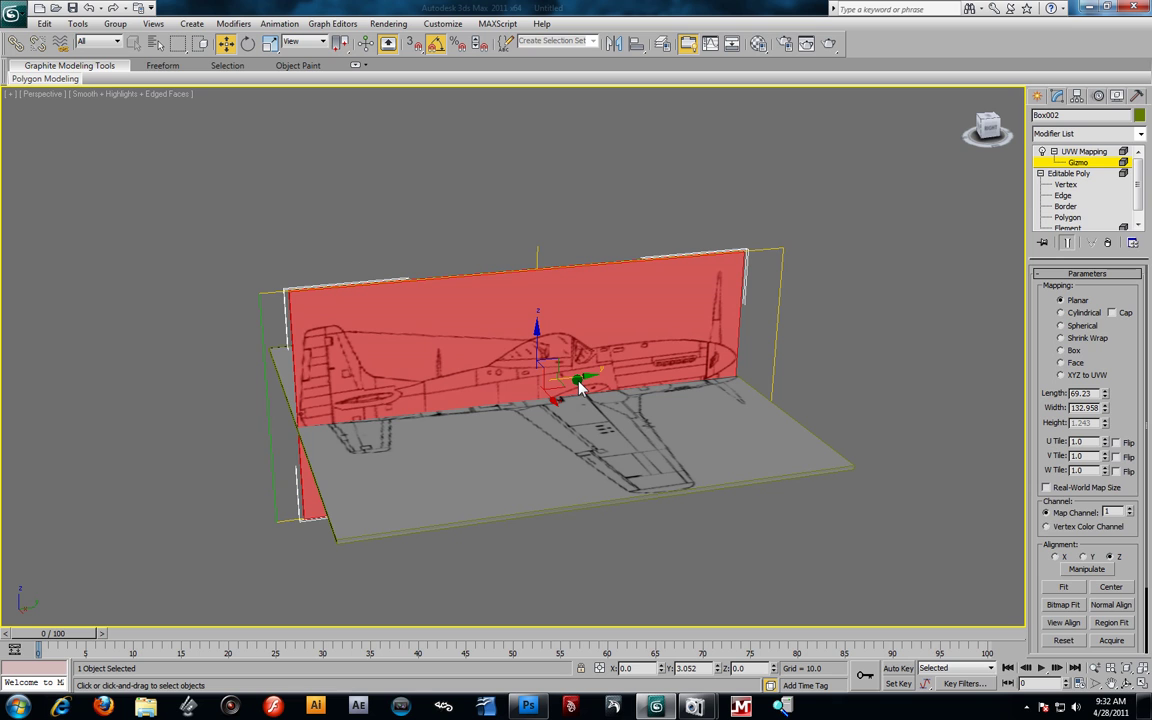
Collapse the UVW Mapping modifier into the upright box's Editable Poly, holding the scene first
mouse_move(685, 333)
alt+middle_down()
mouse_move(676, 373)
mouse_move(663, 367)
mouse_move(676, 334)
mouse_move(572, 326)
mouse_move(684, 326)
mouse_move(690, 380)
mouse_move(634, 332)
mouse_move(651, 301)
mouse_move(694, 358)
mouse_move(701, 345)
alt+middle_up()
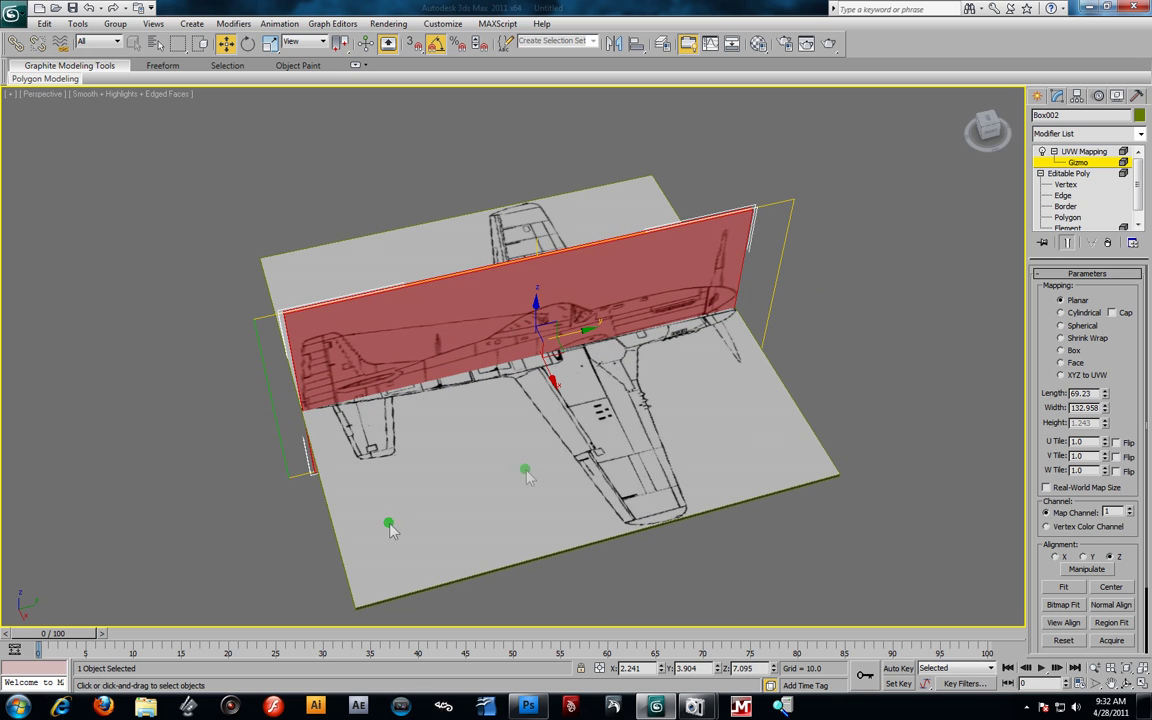
alt+middle_drag(367, 473, 368, 440)
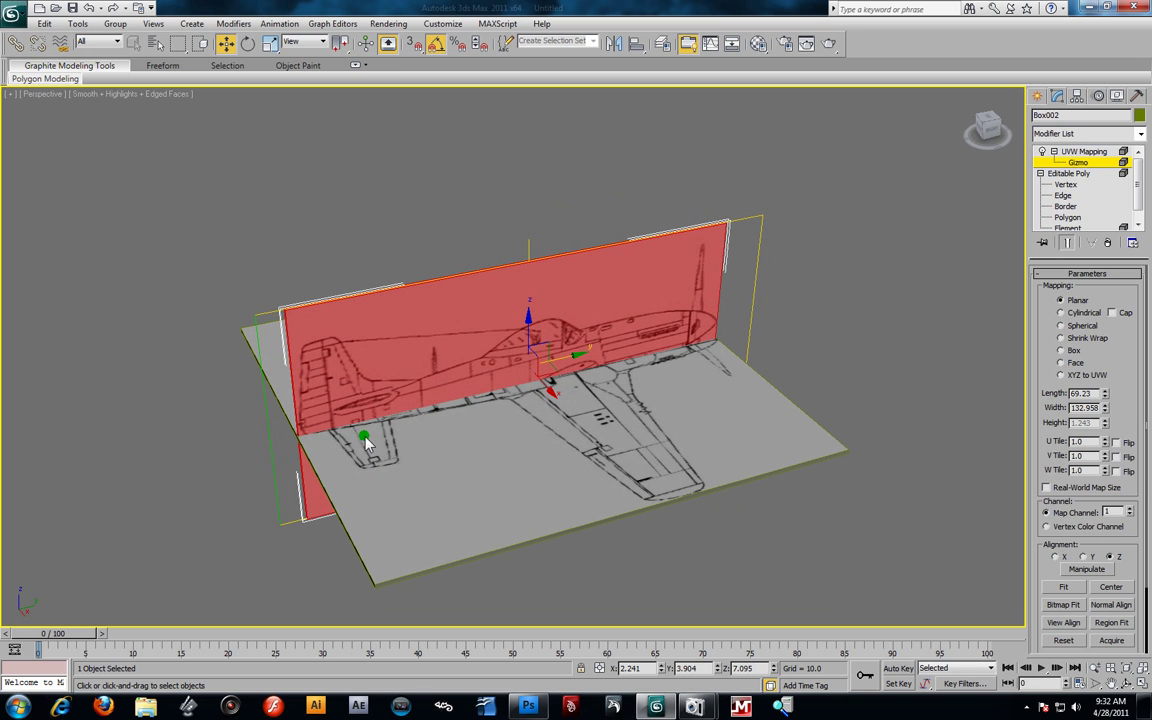
right_click(1087, 163)
click(925, 258)
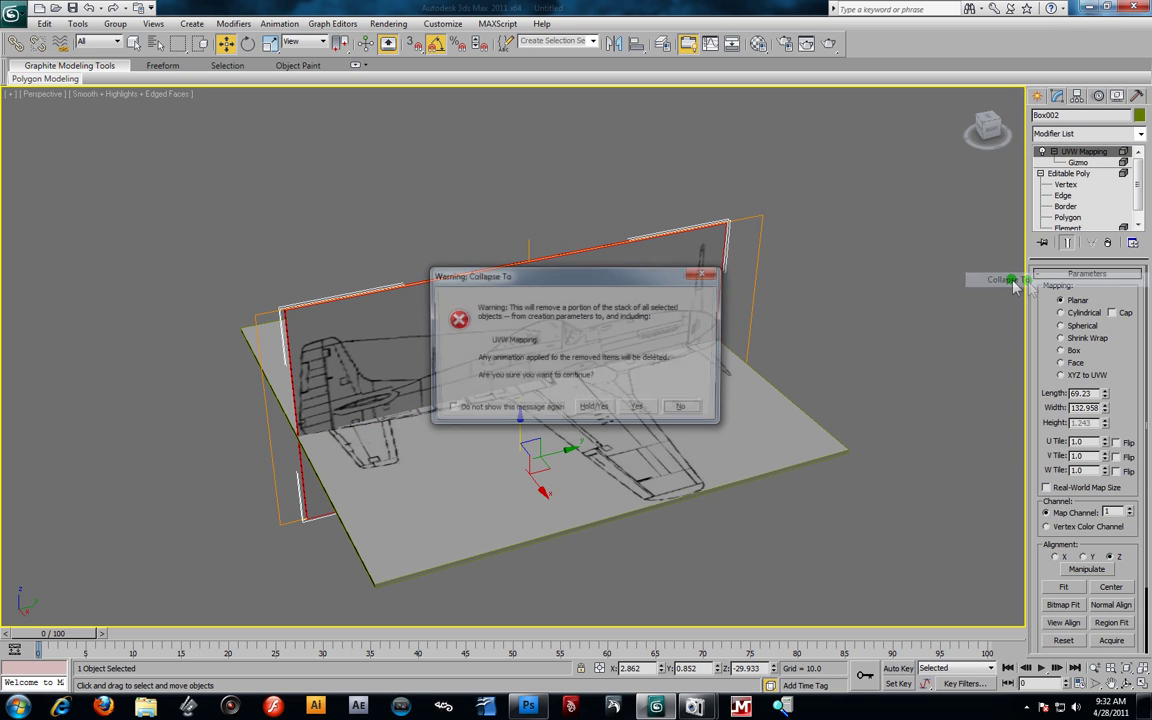
click(594, 410)
Center the upright box's pivot to the object and leave pivot-only editing
alt+middle_drag(599, 416, 740, 310)
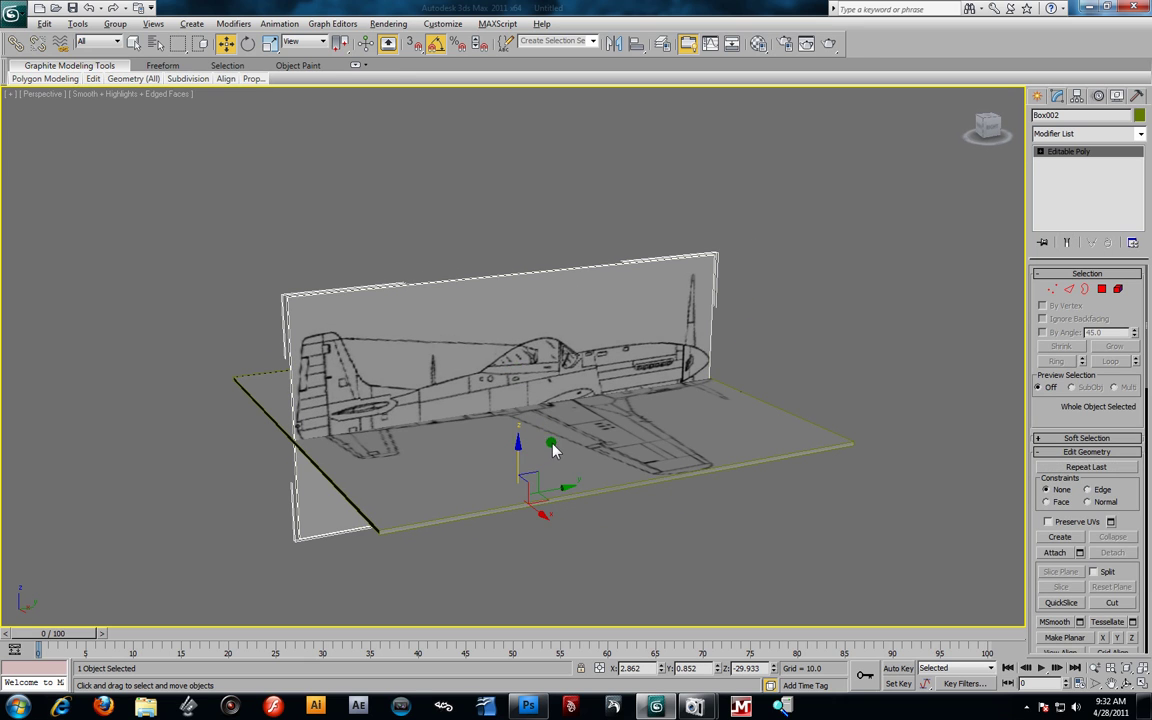
alt+middle_drag(553, 450, 525, 540)
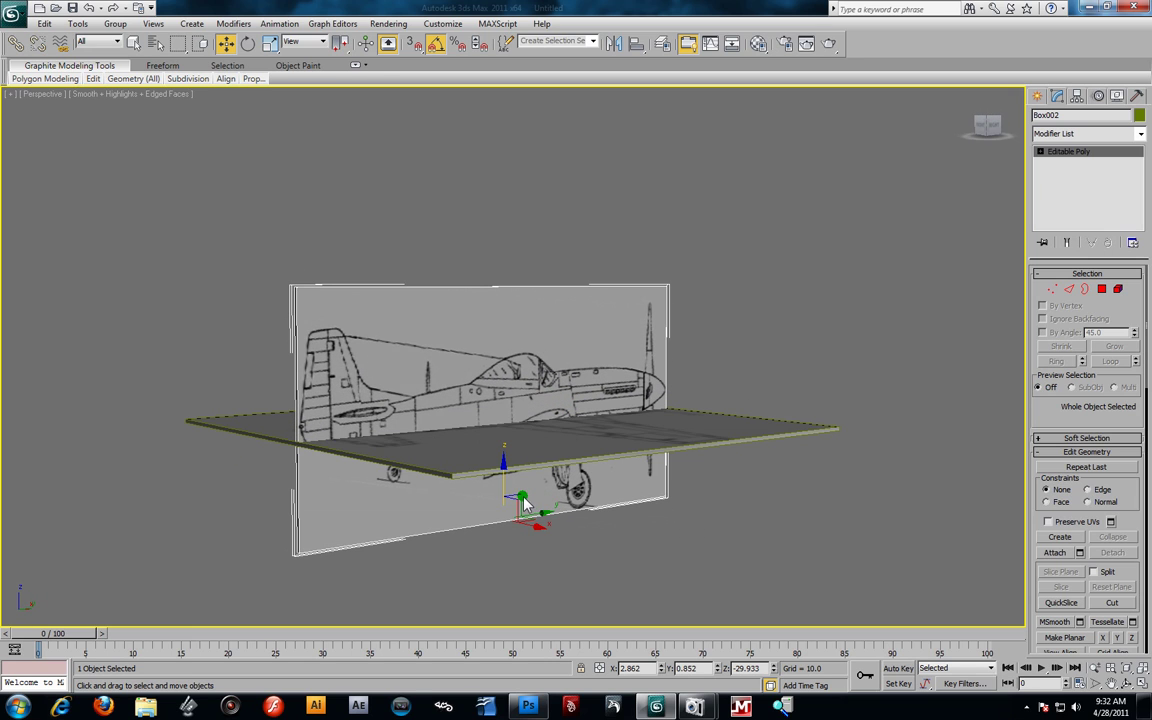
click(1077, 96)
click(1088, 182)
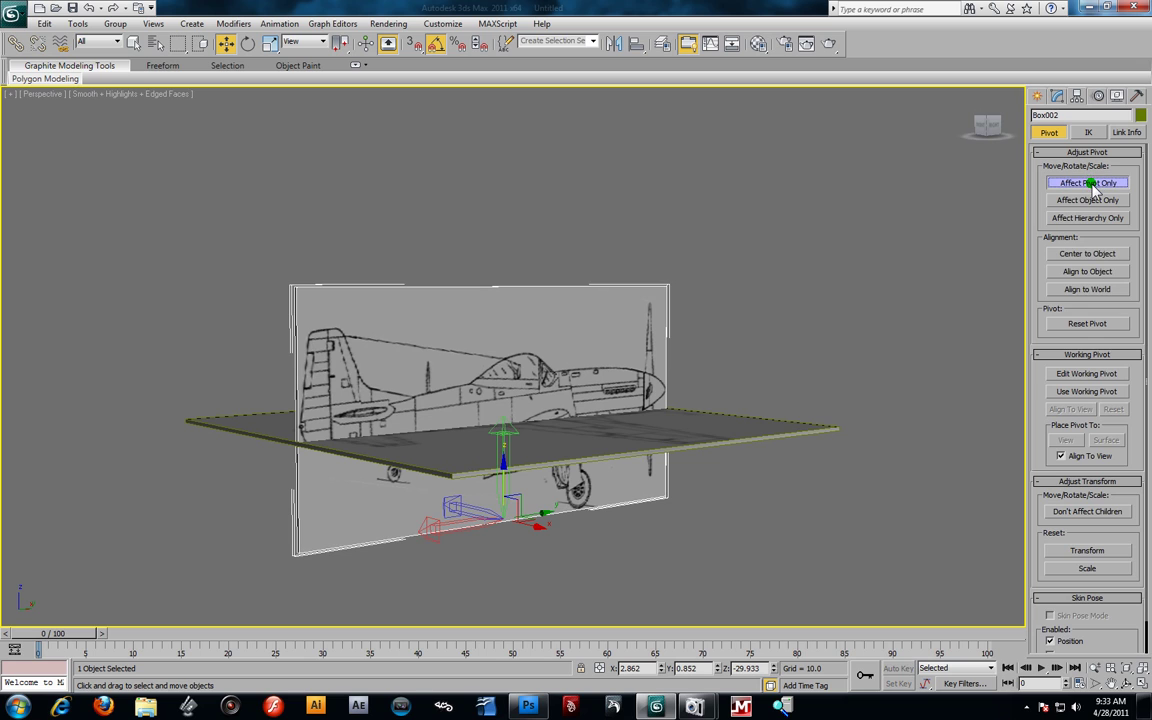
click(1083, 255)
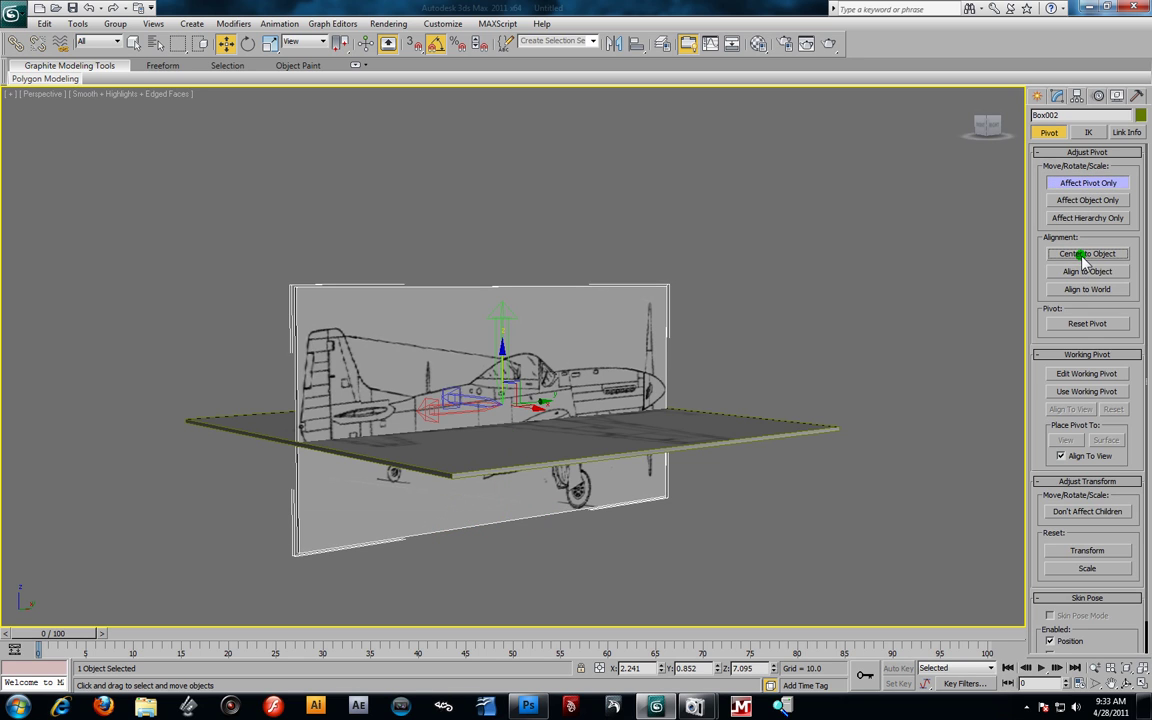
click(1083, 183)
Lower the upright side-view box to about Z 0.64, keeping its drawing aligned with the flat top-view box
alt+middle_drag(838, 242, 477, 363)
drag(525, 335, 565, 333)
alt+middle_drag(565, 333, 540, 318)
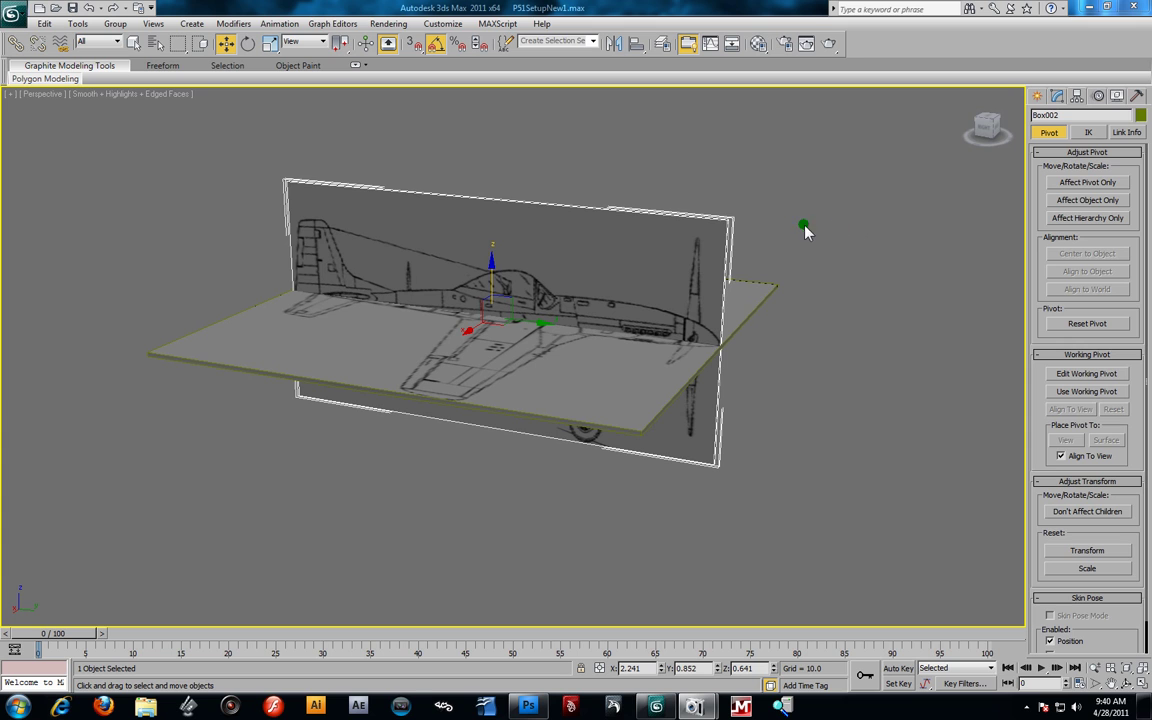
mouse_move(785, 275)
alt+middle_down()
mouse_move(694, 288)
mouse_move(671, 237)
mouse_move(787, 244)
mouse_move(617, 247)
mouse_move(818, 273)
mouse_move(795, 252)
mouse_move(772, 258)
alt+middle_up()
Restore the four-viewport layout and shift the side-view box in the Front view to about X -0.17, then deselect it
key(alt+w)
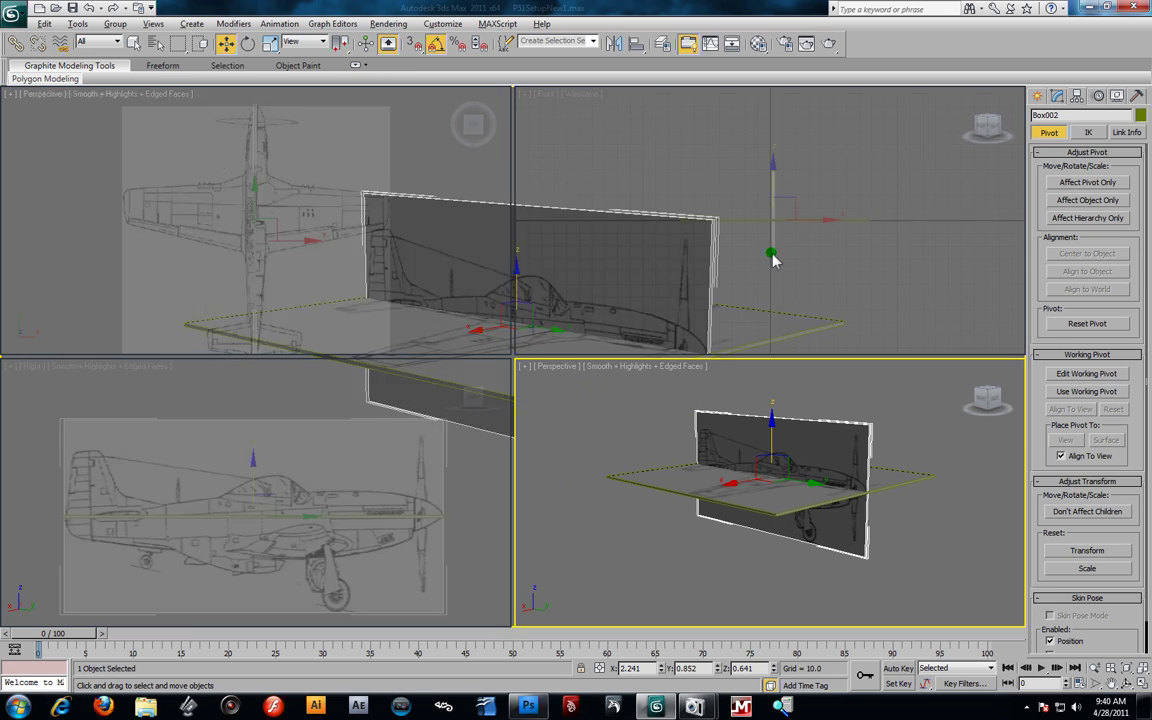
middle_click(848, 232)
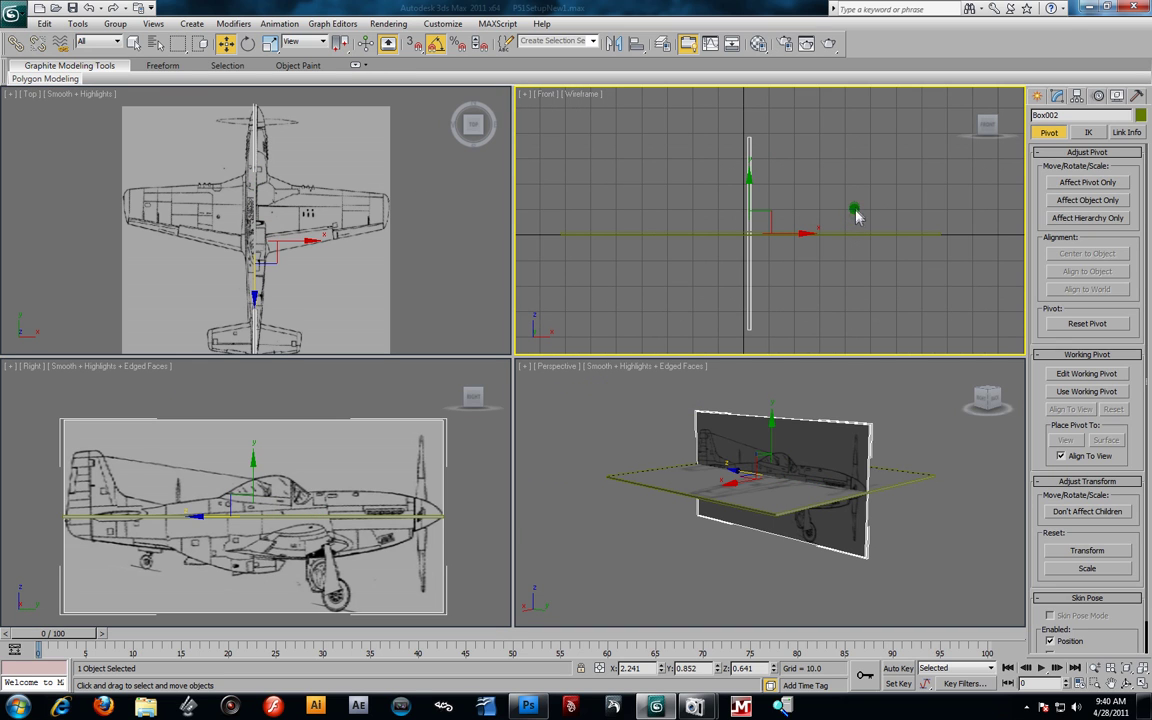
middle_drag(810, 205, 805, 235)
drag(800, 237, 798, 236)
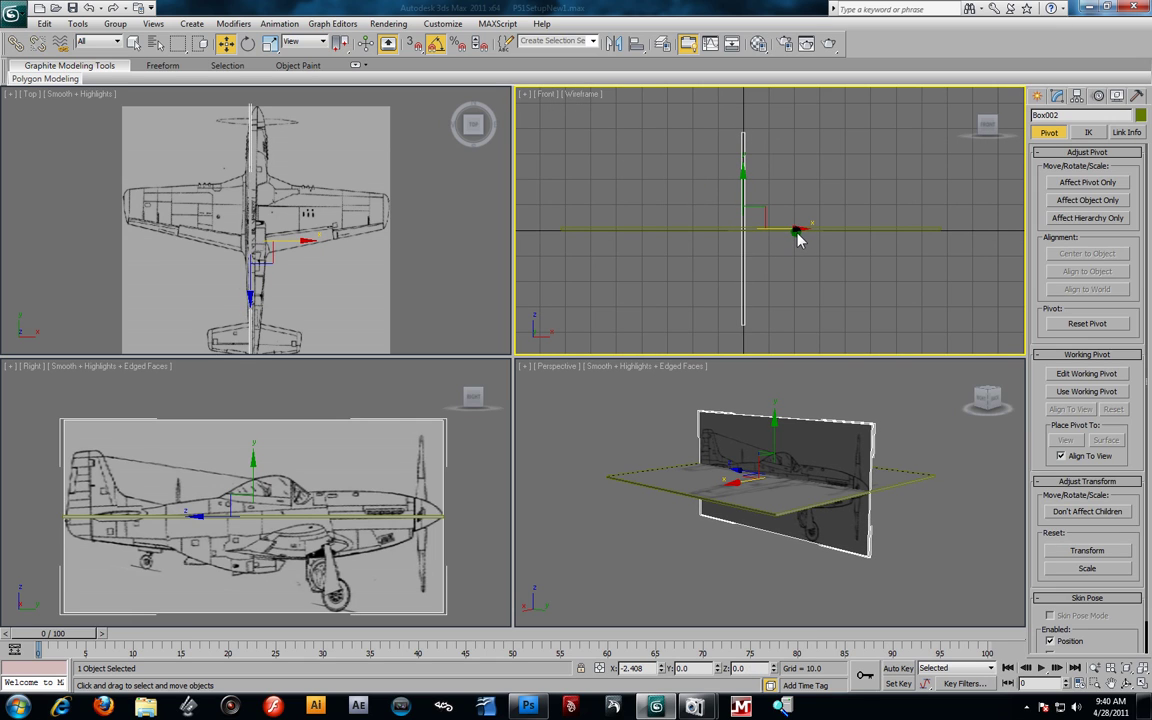
click(866, 316)
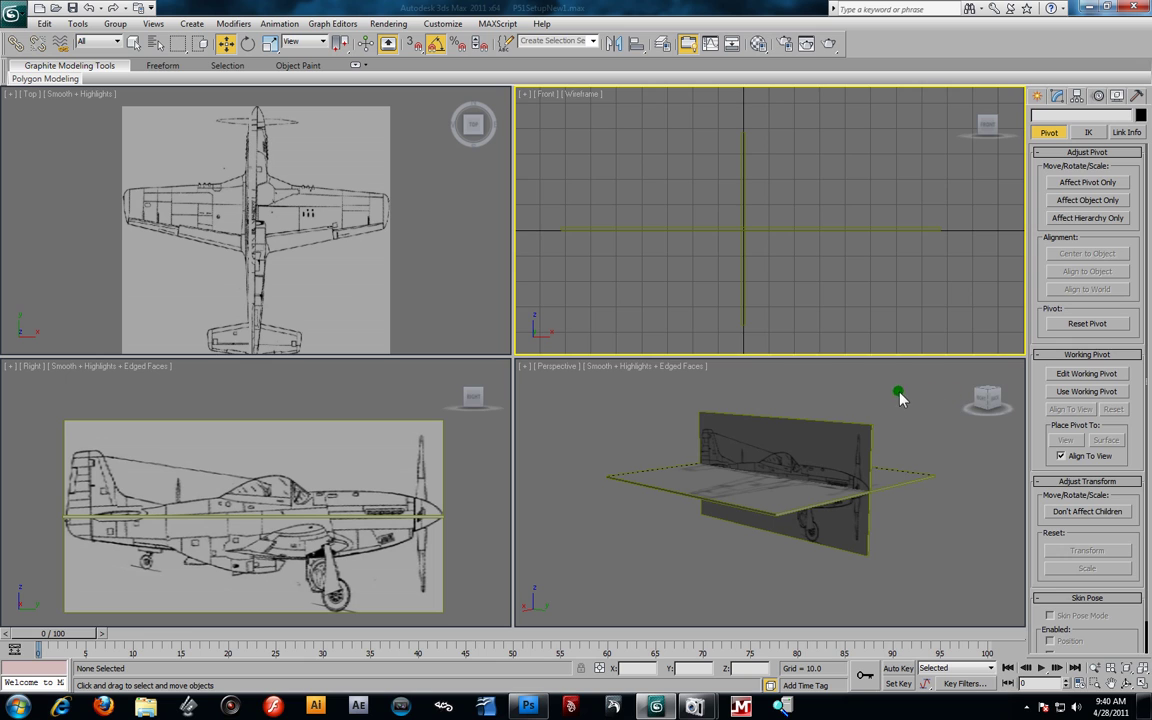
Create one Copy of the side-view box rotated 90 degrees about Z, using angle snap, for the front view
click(848, 435)
alt+middle_drag(838, 458, 446, 170)
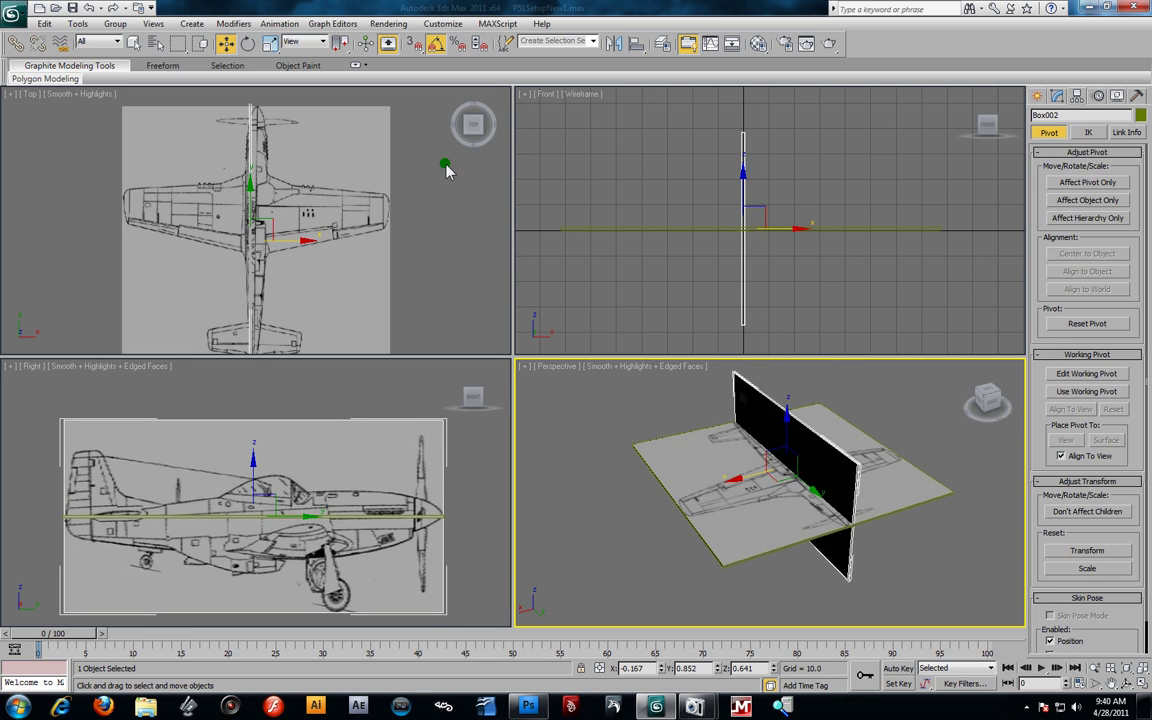
click(249, 45)
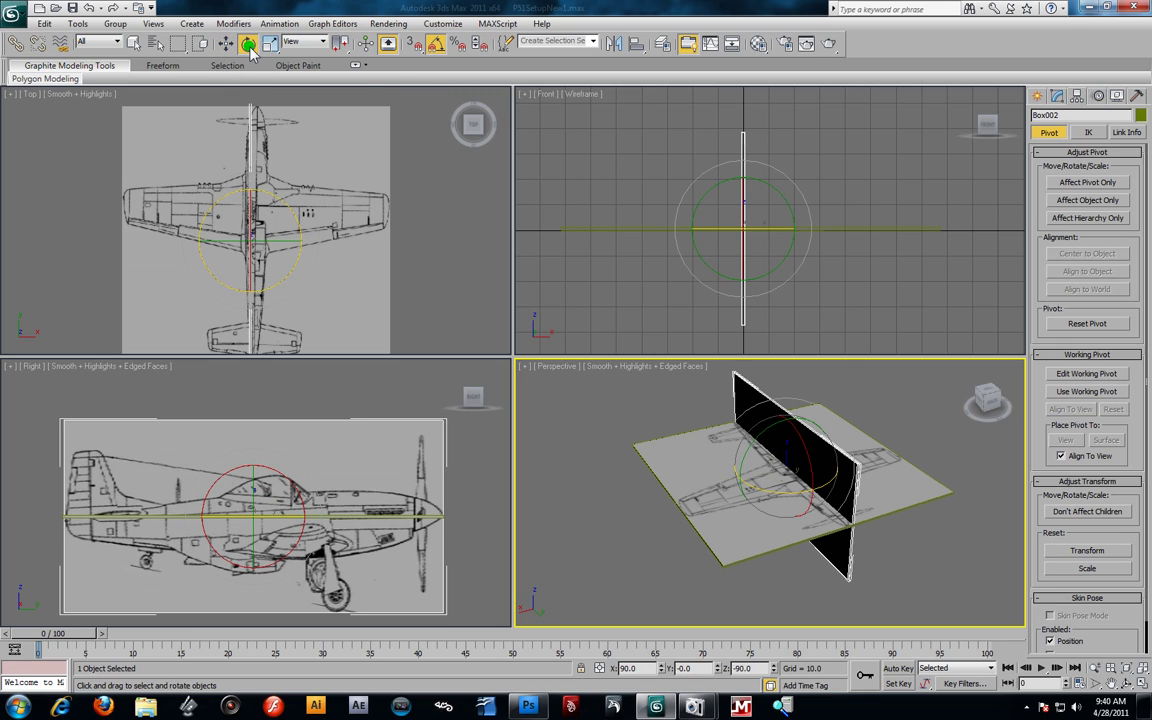
click(433, 47)
mouse_move(803, 503)
shift+mouse_down()
mouse_move(846, 501)
mouse_move(855, 515)
mouse_move(843, 520)
shift+mouse_up()
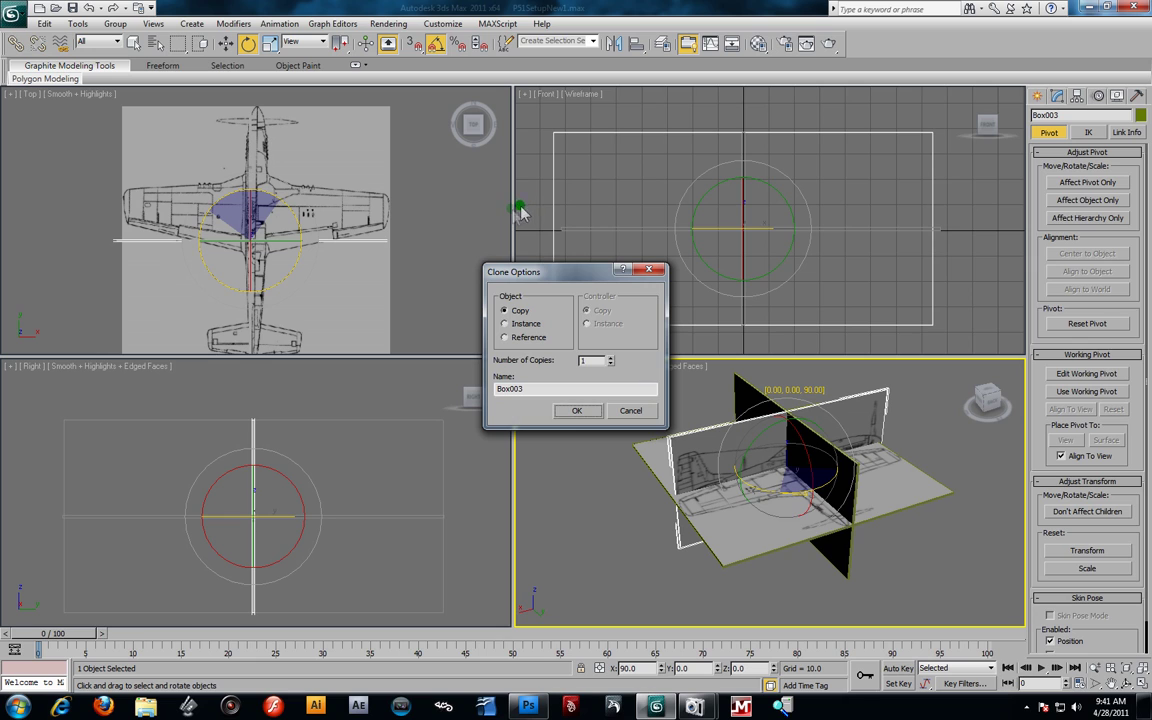
click(596, 412)
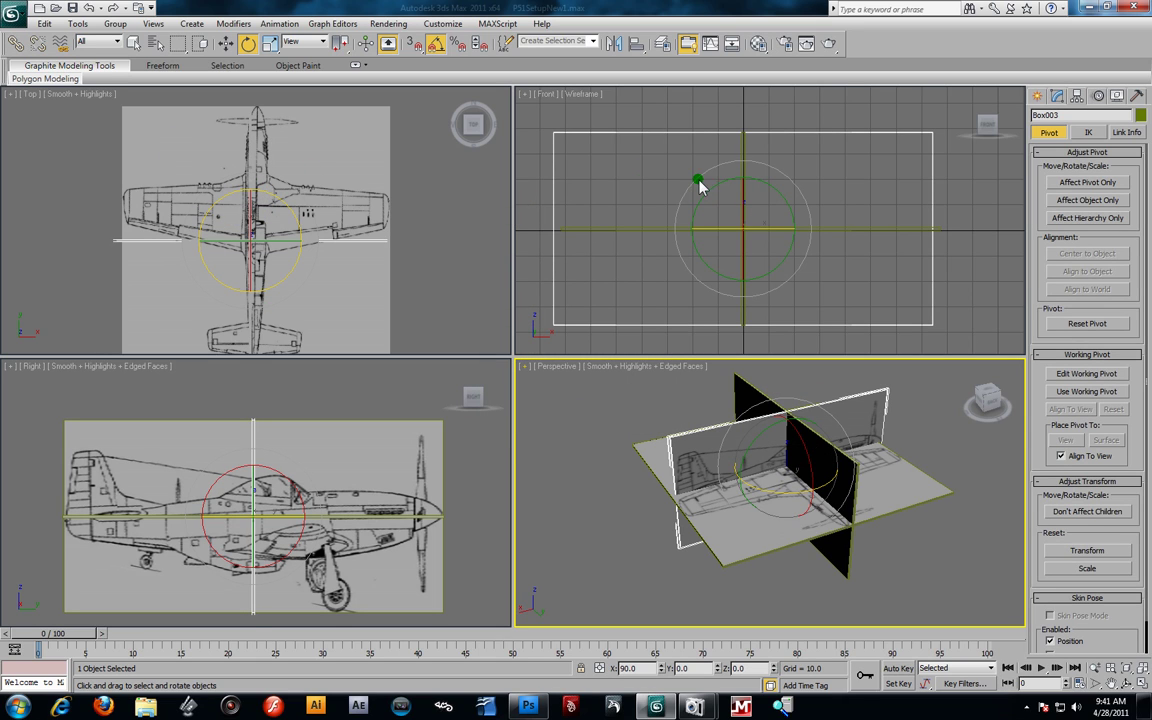
Move the rotated copy in the Top view to about X 3.28, along the wingspan of the top drawing
scroll(652, 240, down, 4)
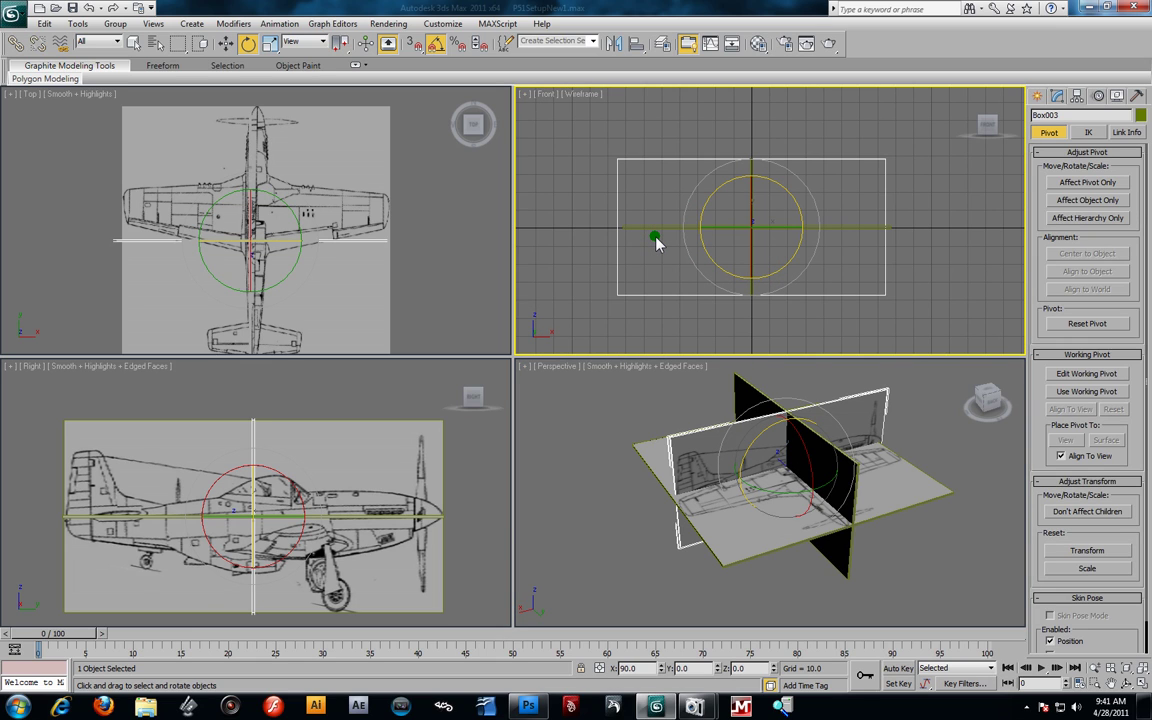
alt+middle_drag(820, 478, 760, 445)
click(226, 43)
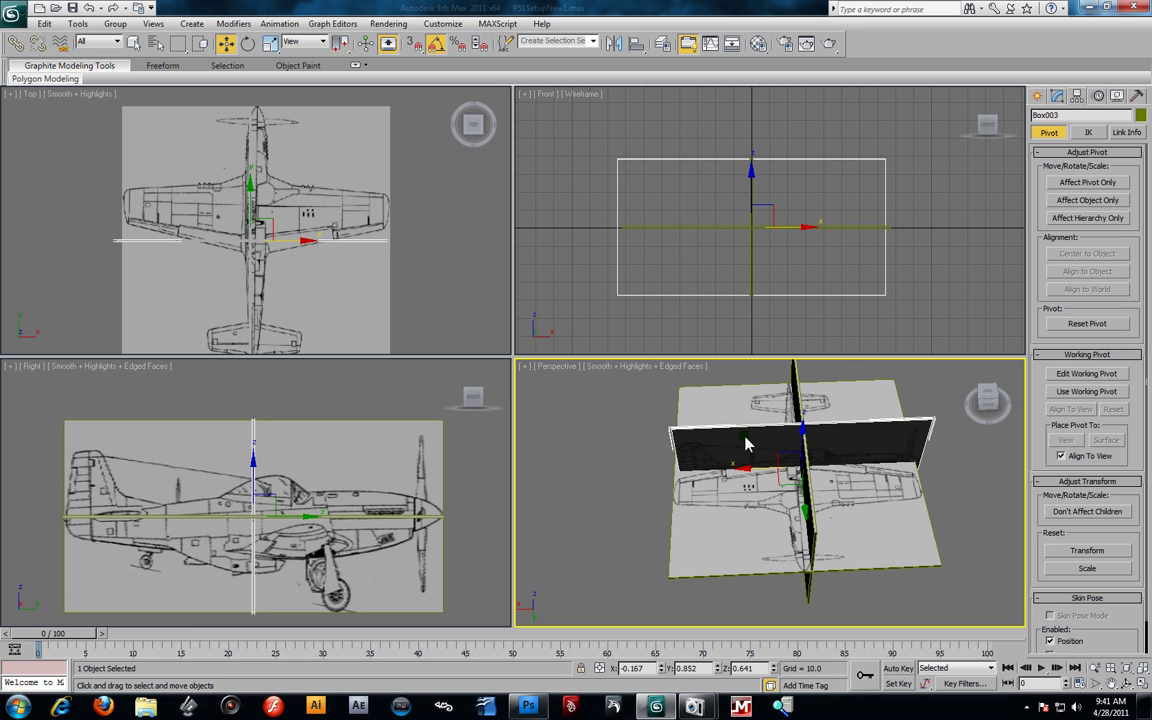
scroll(320, 228, up, 3)
scroll(318, 230, down, 3)
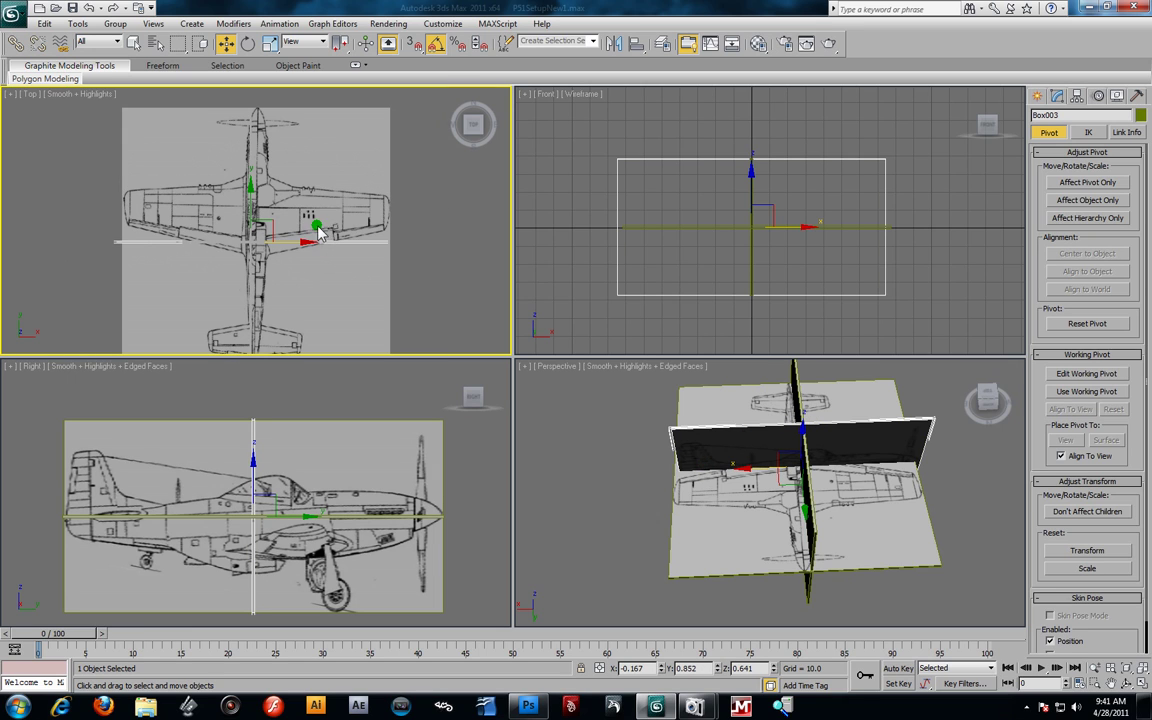
drag(311, 251, 314, 249)
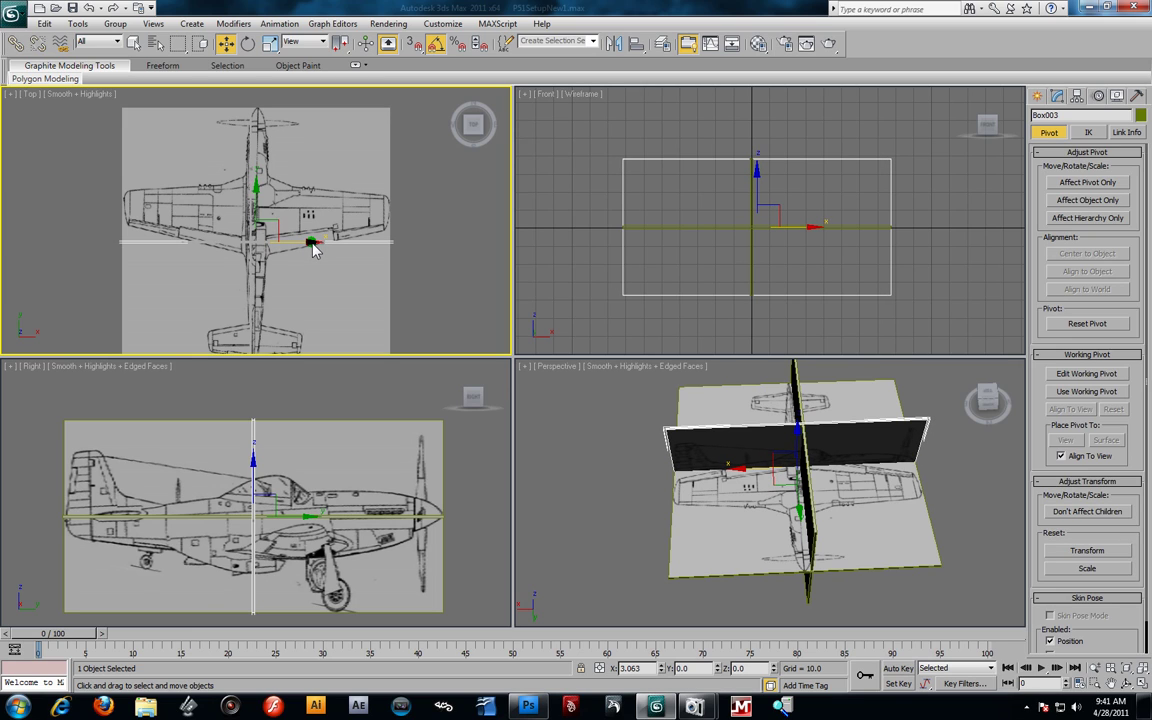
drag(314, 249, 382, 177)
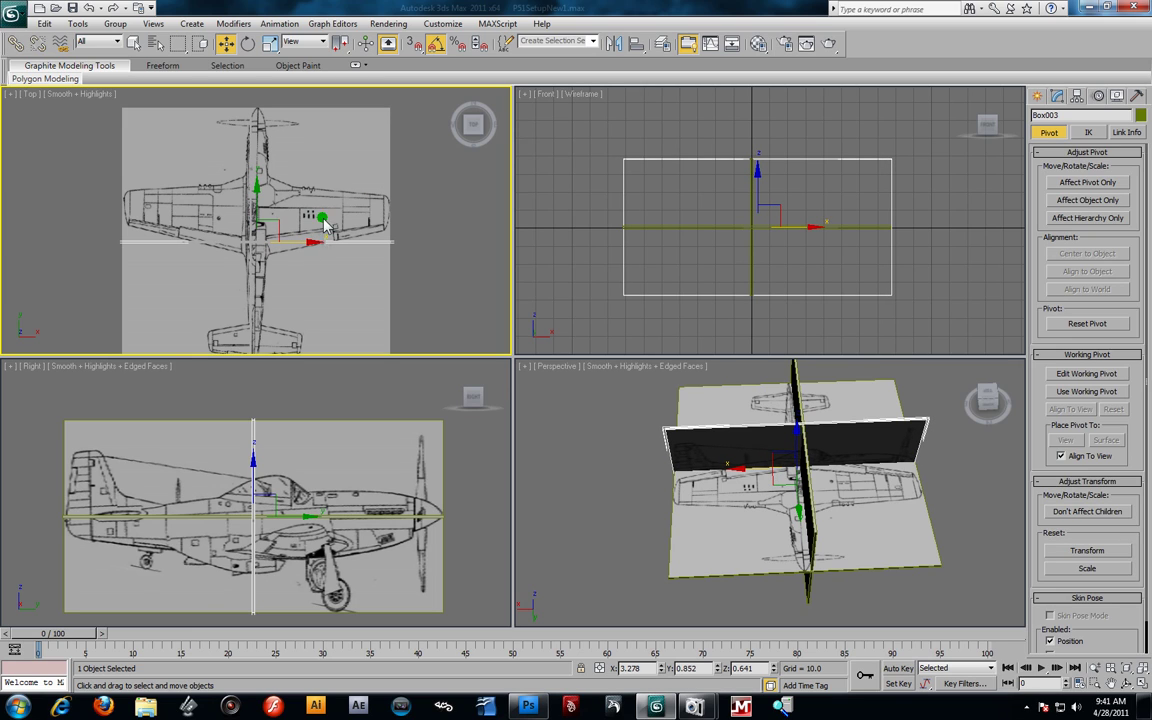
Shift the rotated copy in the Top view to about X 2.52, deselect it, and hide the Front view's grid
drag(314, 249, 311, 245)
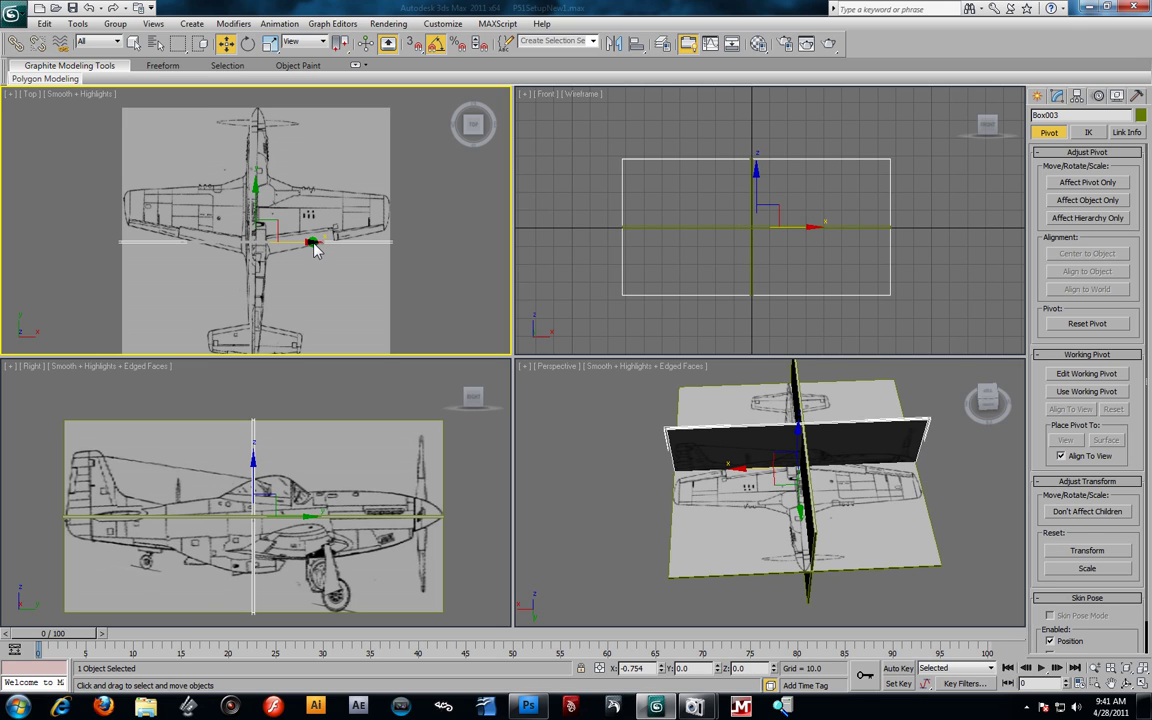
click(990, 327)
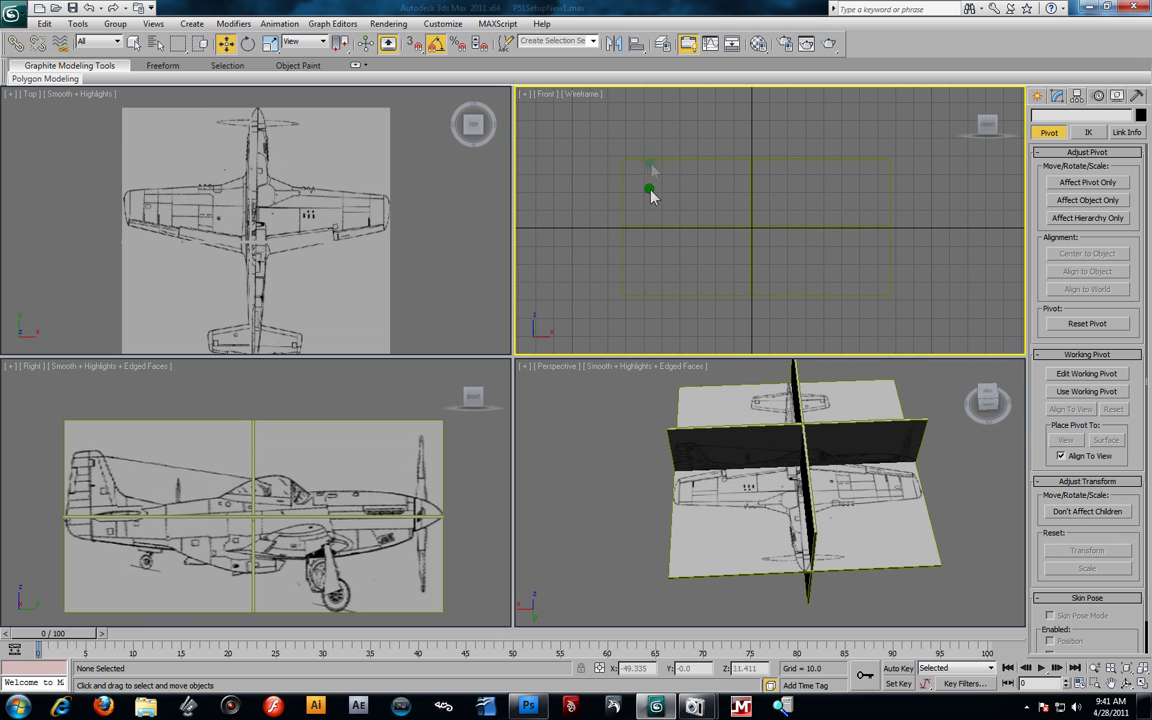
key(g)
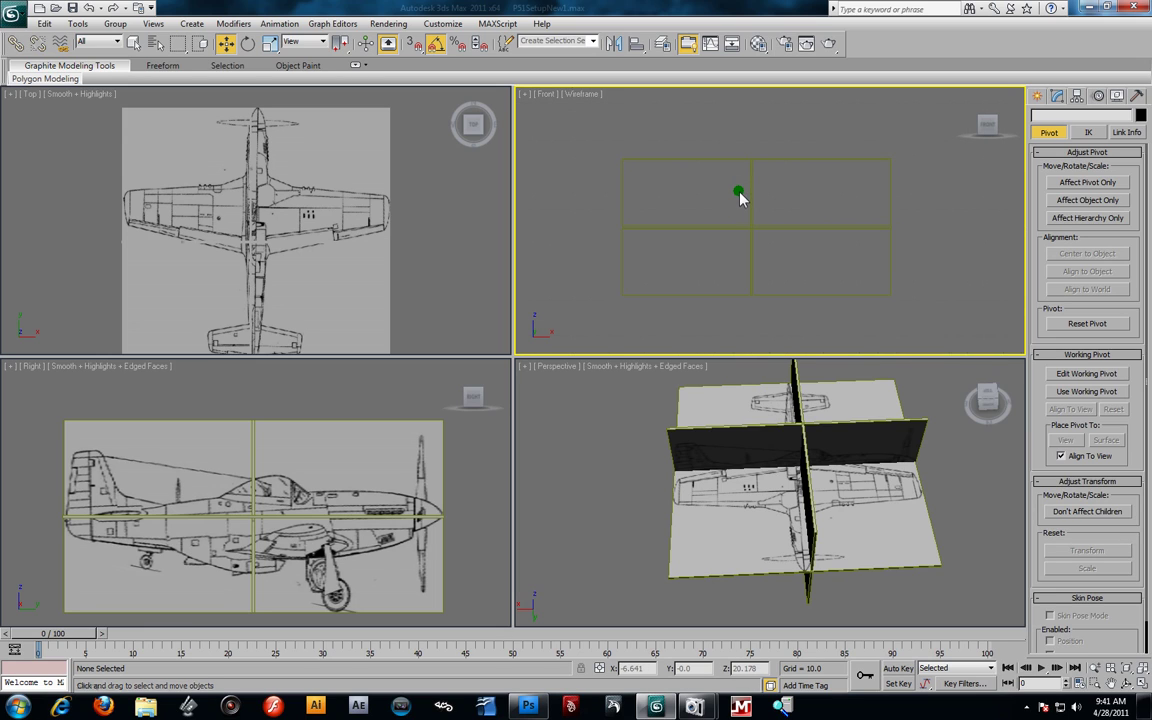
Set the object color of all three reference boxes to black, then deselect them
drag(583, 148, 977, 340)
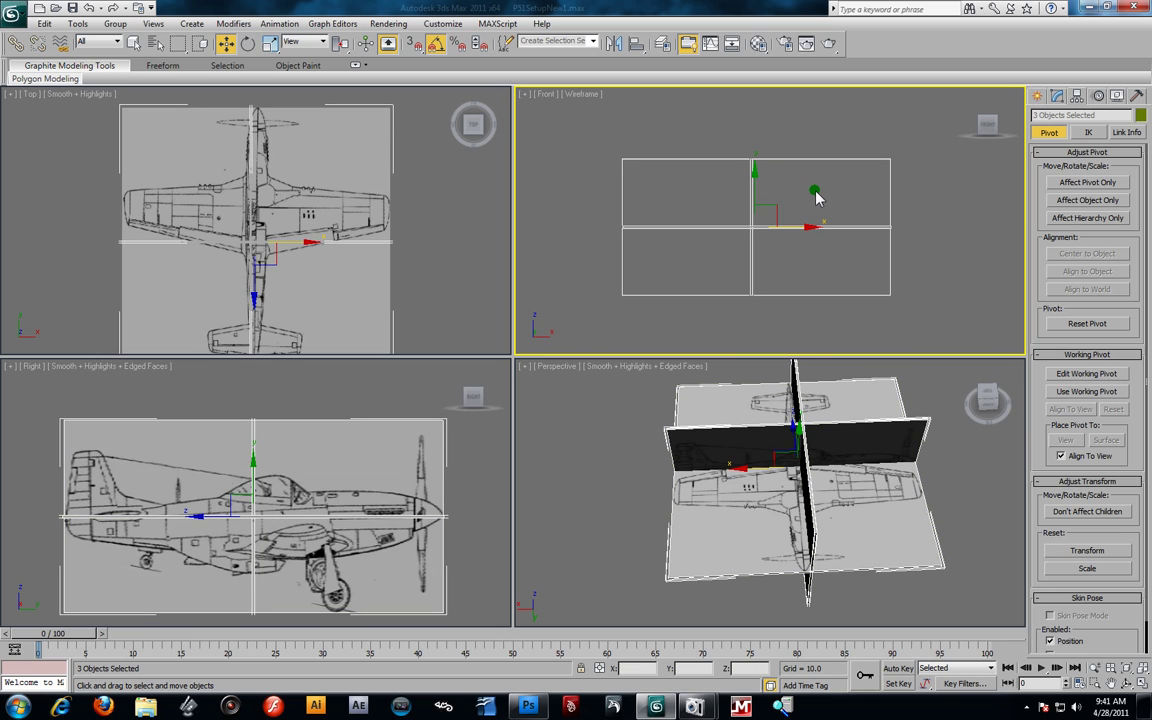
click(1140, 114)
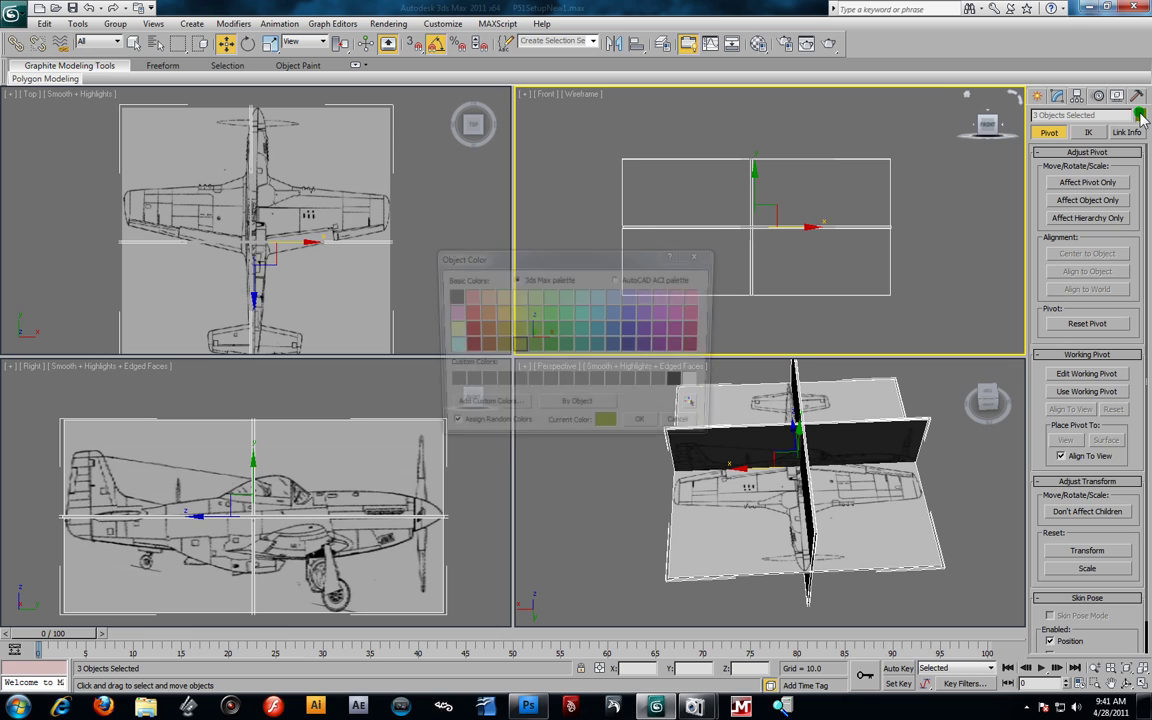
click(680, 382)
click(648, 426)
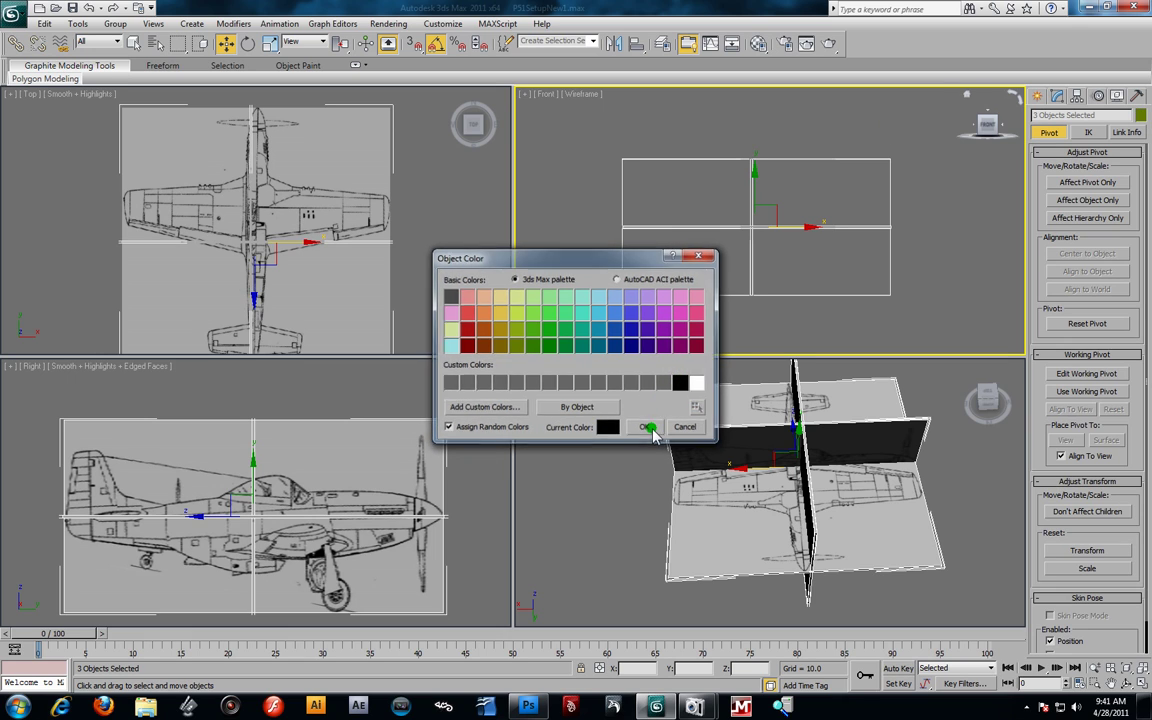
click(566, 277)
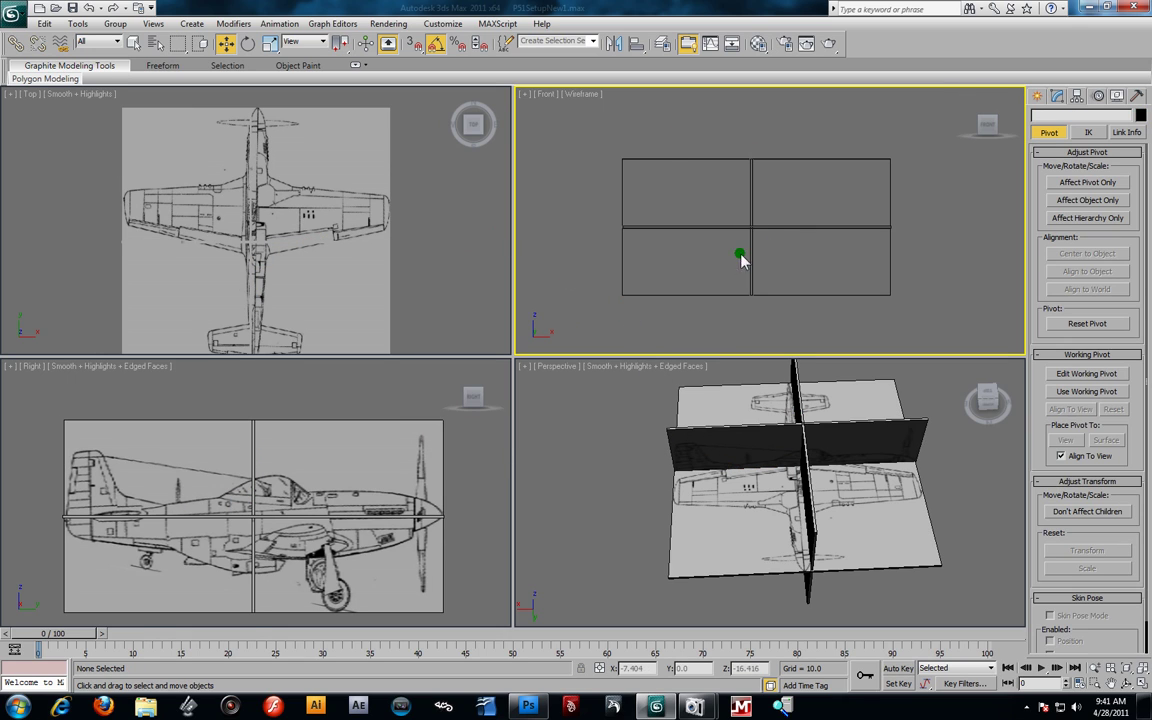
Display the Front view with Smooth + Highlights shading and Edged Faces
click(575, 96)
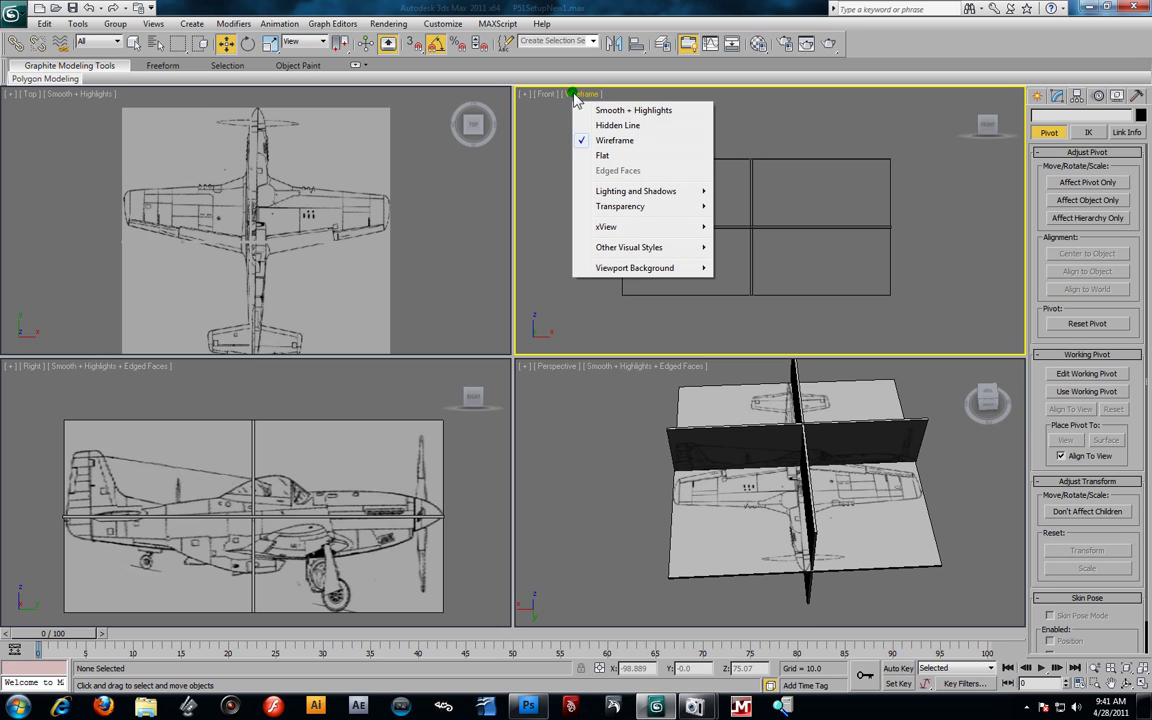
click(601, 111)
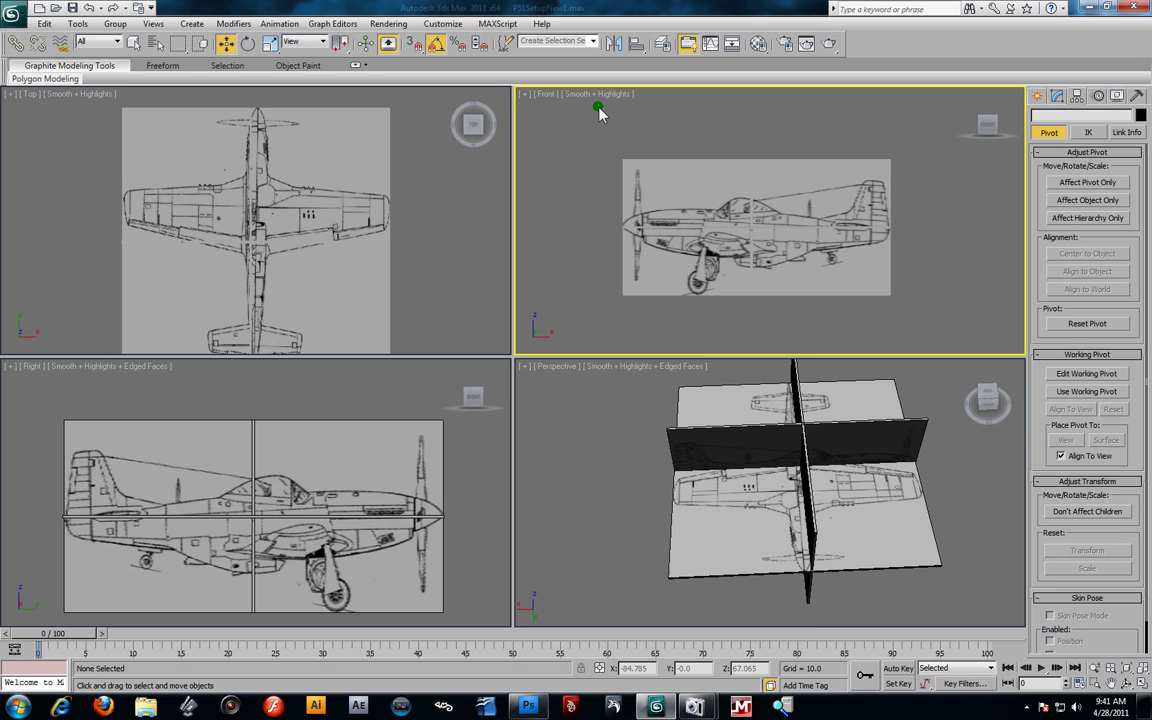
click(604, 100)
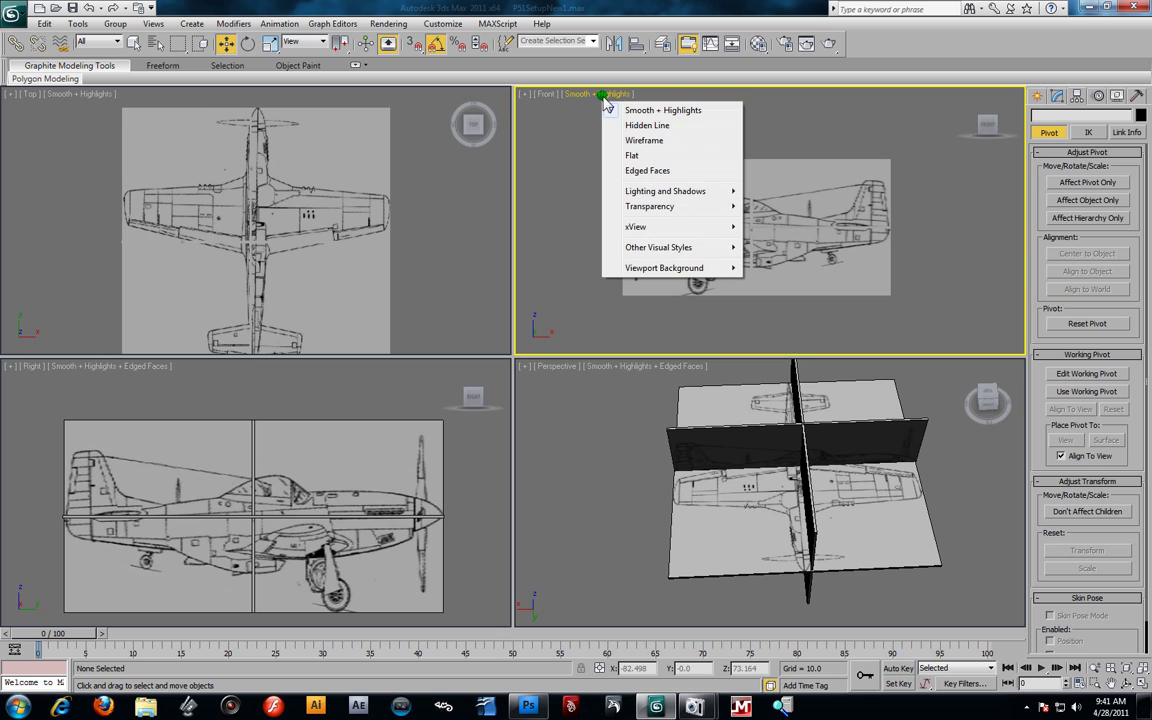
click(656, 174)
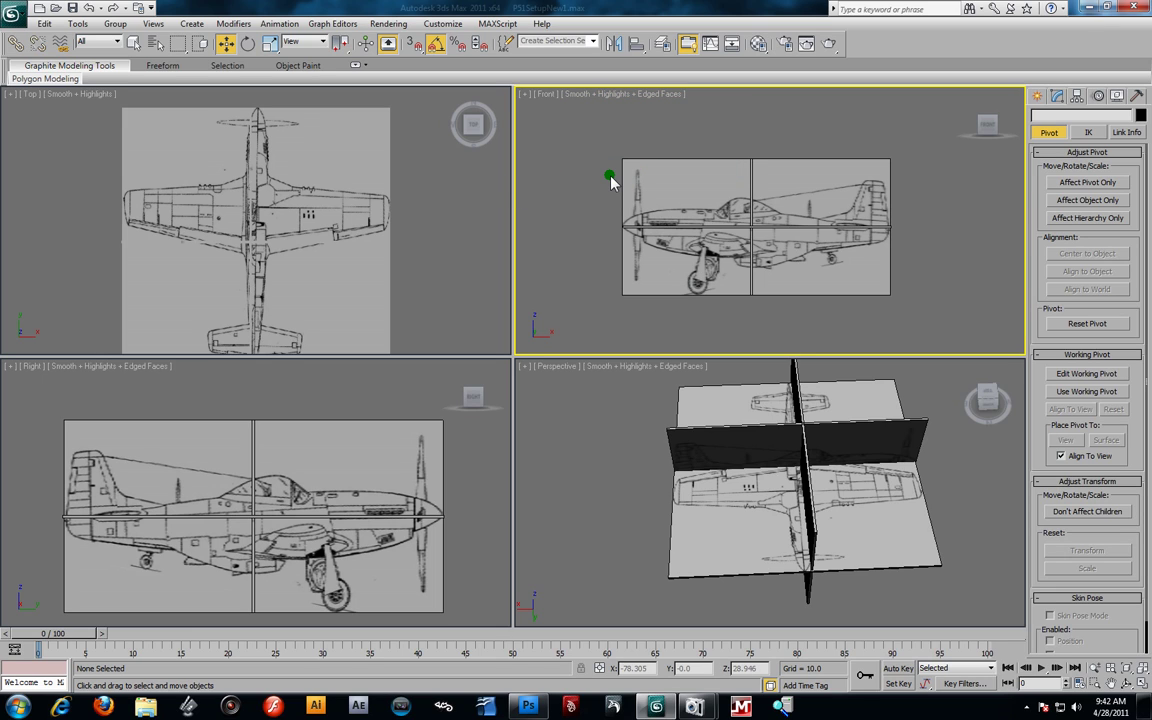
Select the rotated copy in the Perspective view, maximize that view and open the Material Editor
right_click(862, 437)
click(862, 437)
alt+middle_drag(862, 437, 799, 451)
scroll(851, 480, up, 5)
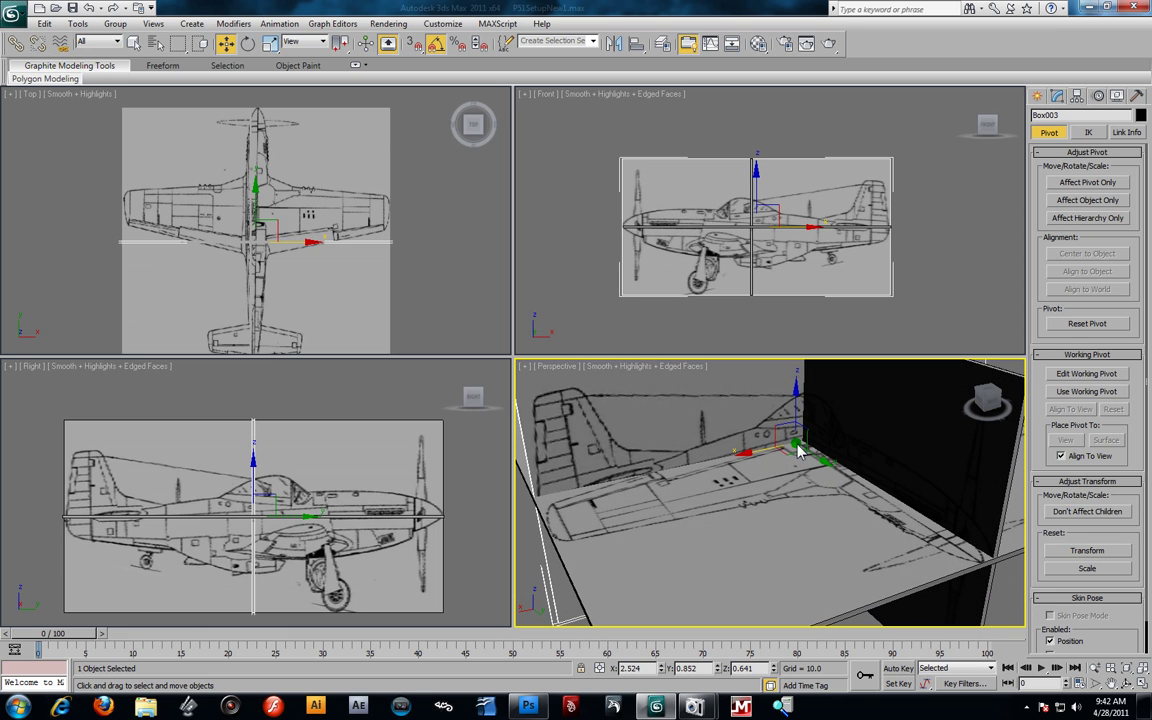
key(m)
key(alt+w)
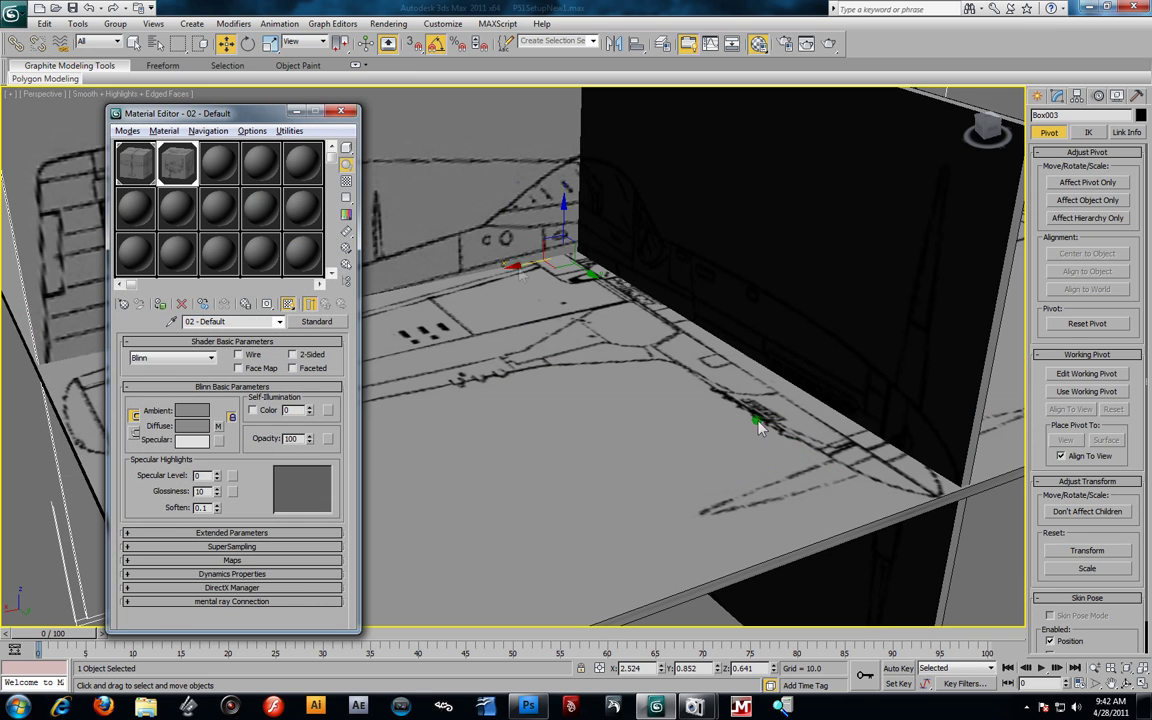
scroll(600, 335, down, 5)
mouse_move(572, 328)
alt+middle_down()
mouse_move(547, 308)
mouse_move(572, 313)
alt+middle_up()
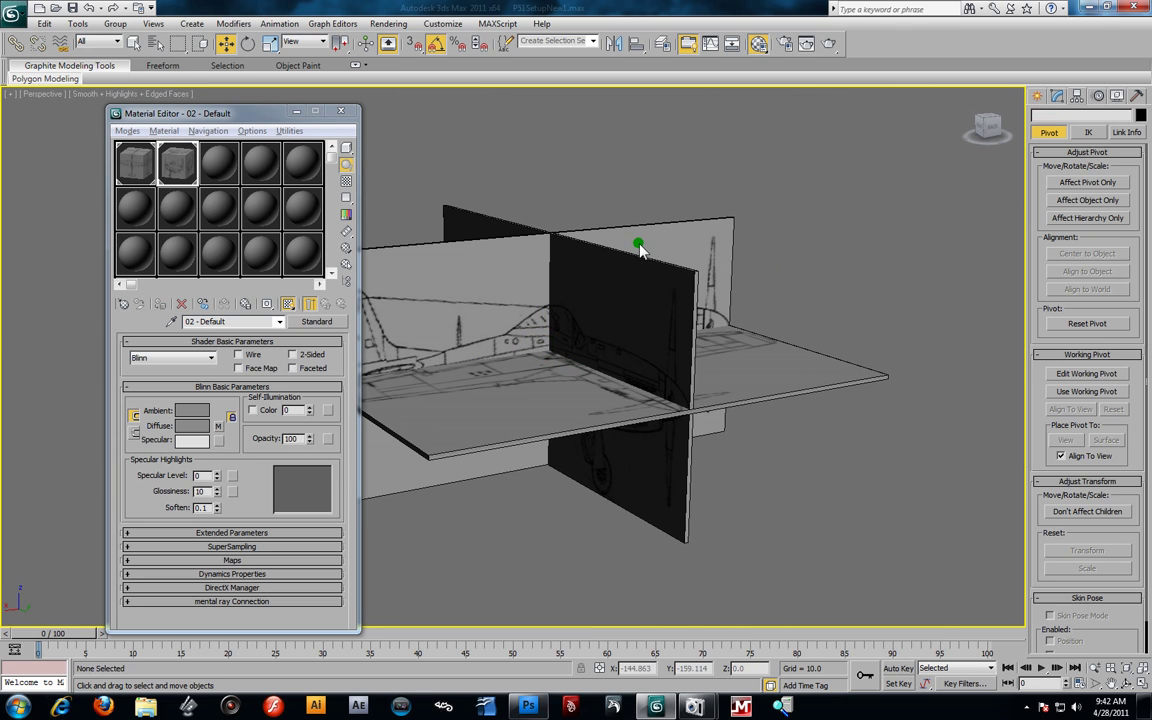
mouse_move(599, 319)
alt+middle_down()
mouse_move(627, 311)
mouse_move(589, 324)
alt+middle_up()
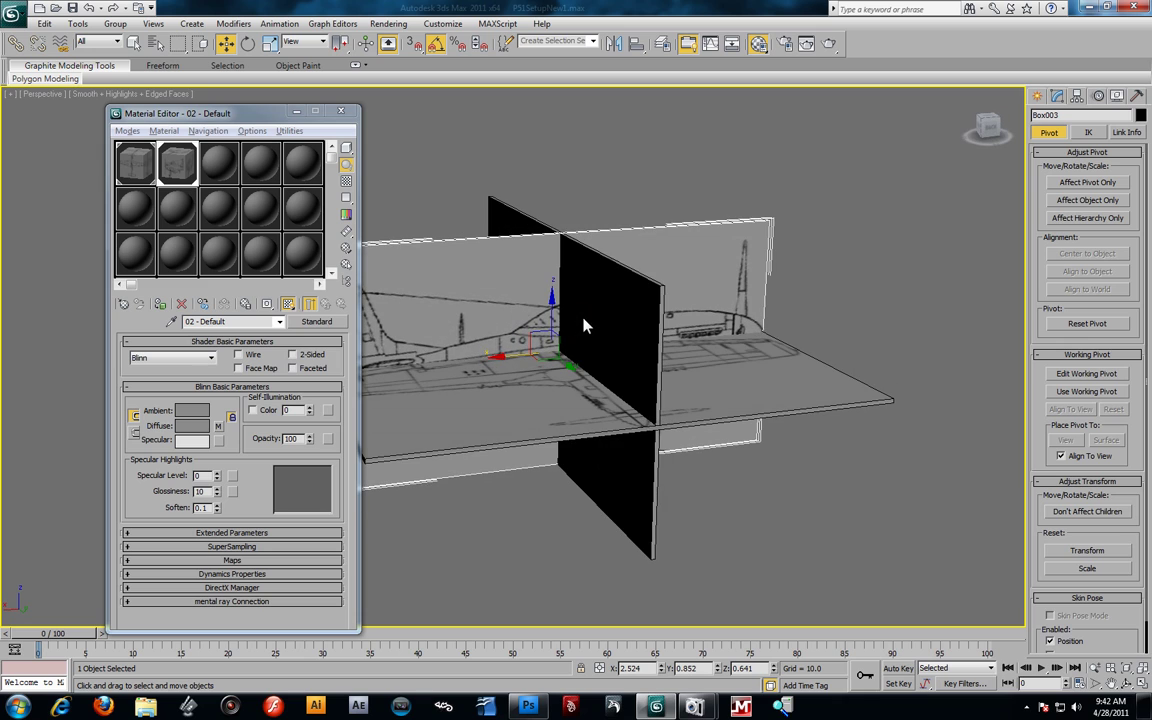
Load P51front.jpg as a Bitmap in the diffuse map of the third material slot
click(218, 167)
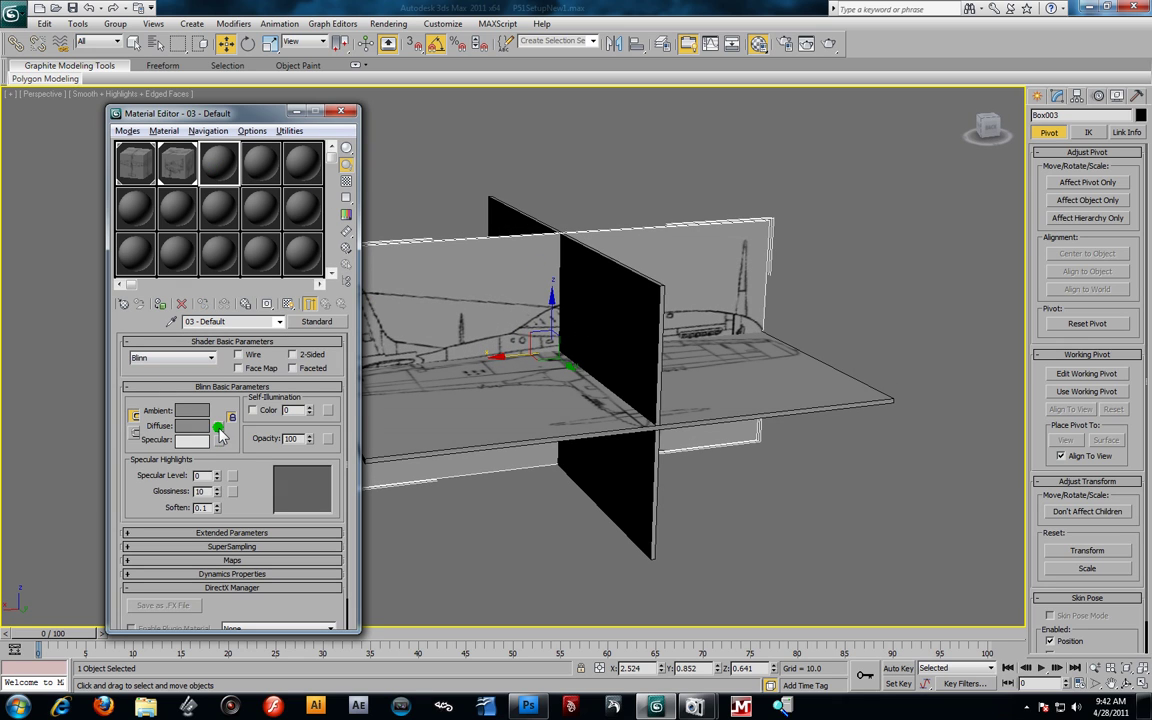
click(218, 427)
double_click(465, 197)
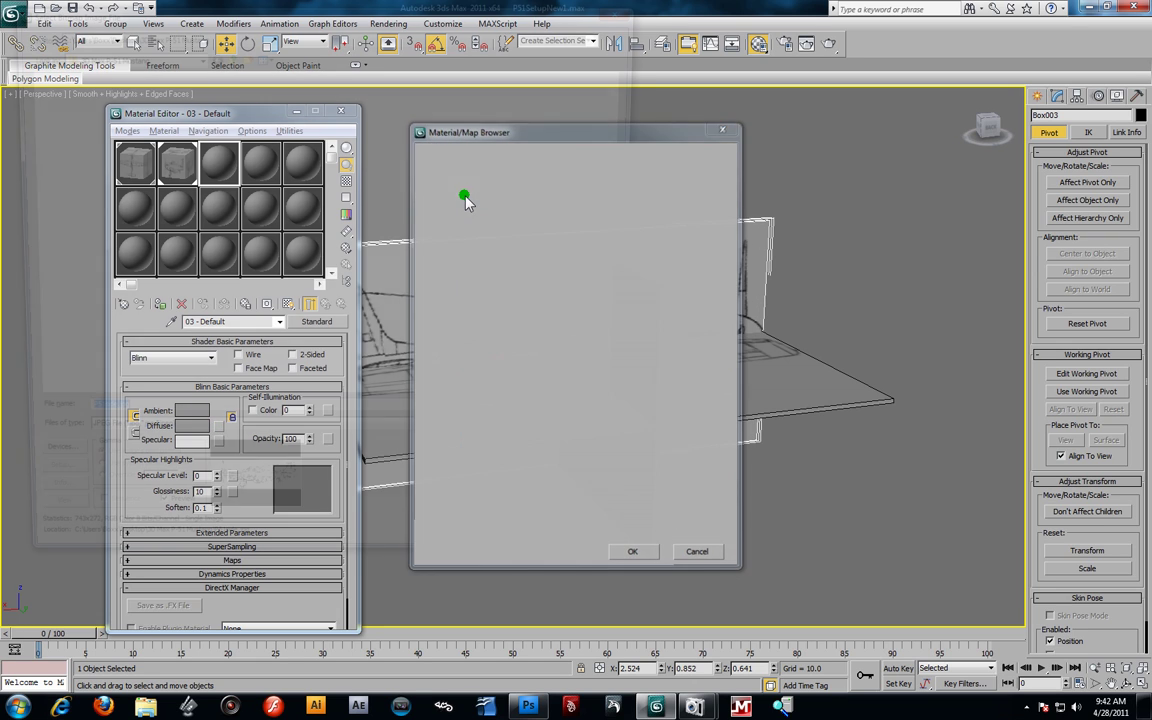
click(488, 128)
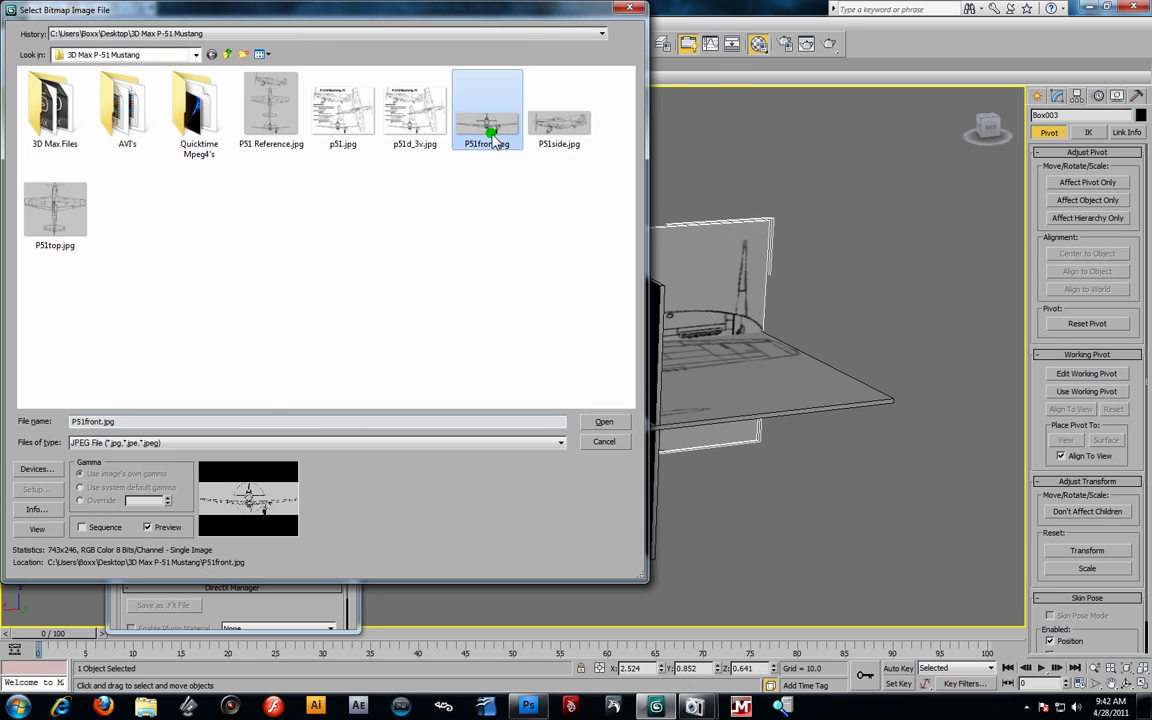
click(604, 422)
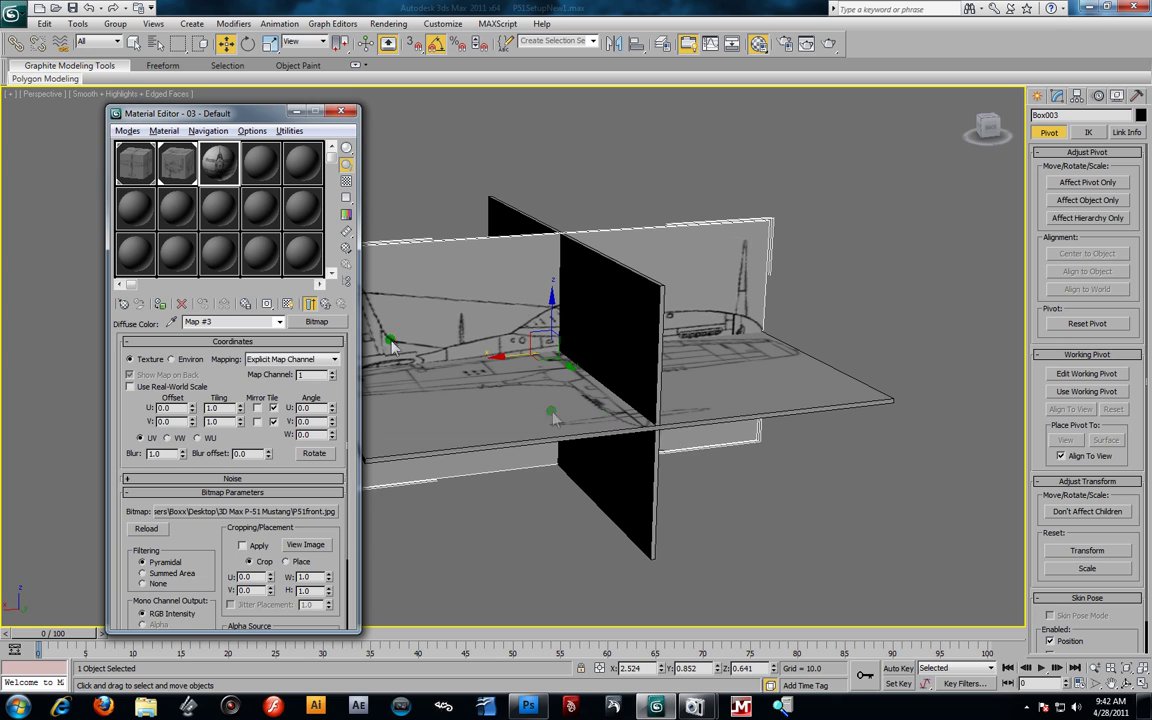
Enlarge the front-drawing material's preview, switch its sample to a cube, return to the parent material and close the preview
double_click(216, 160)
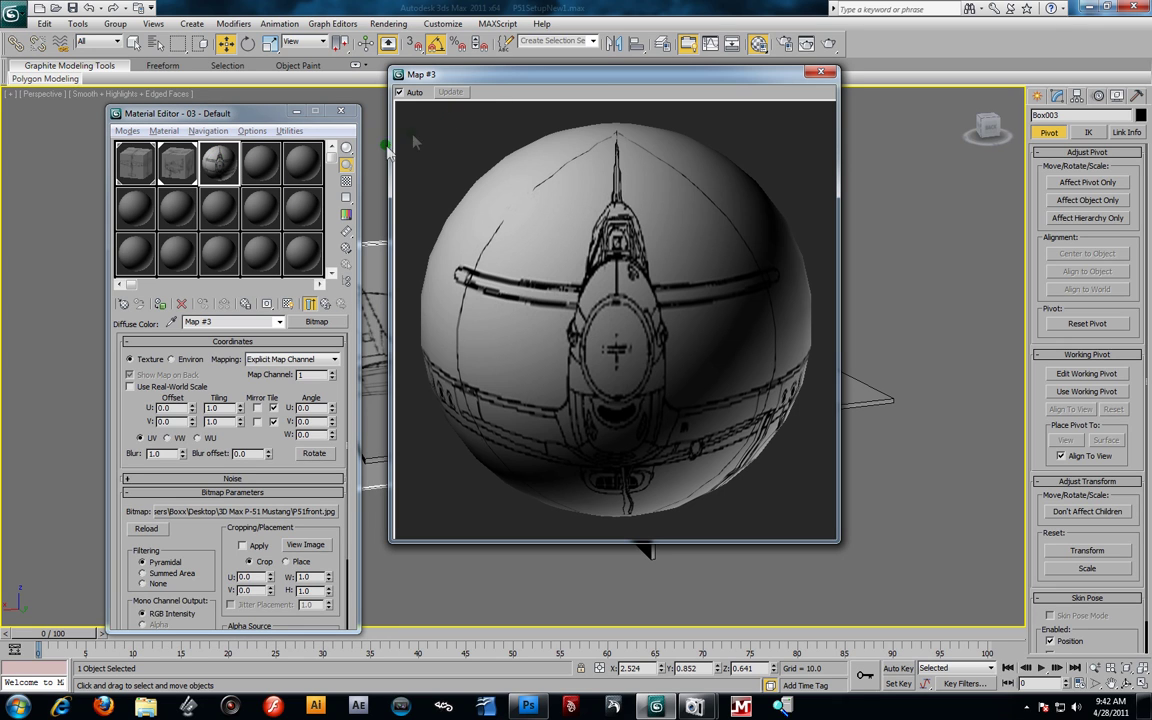
click(341, 148)
click(389, 149)
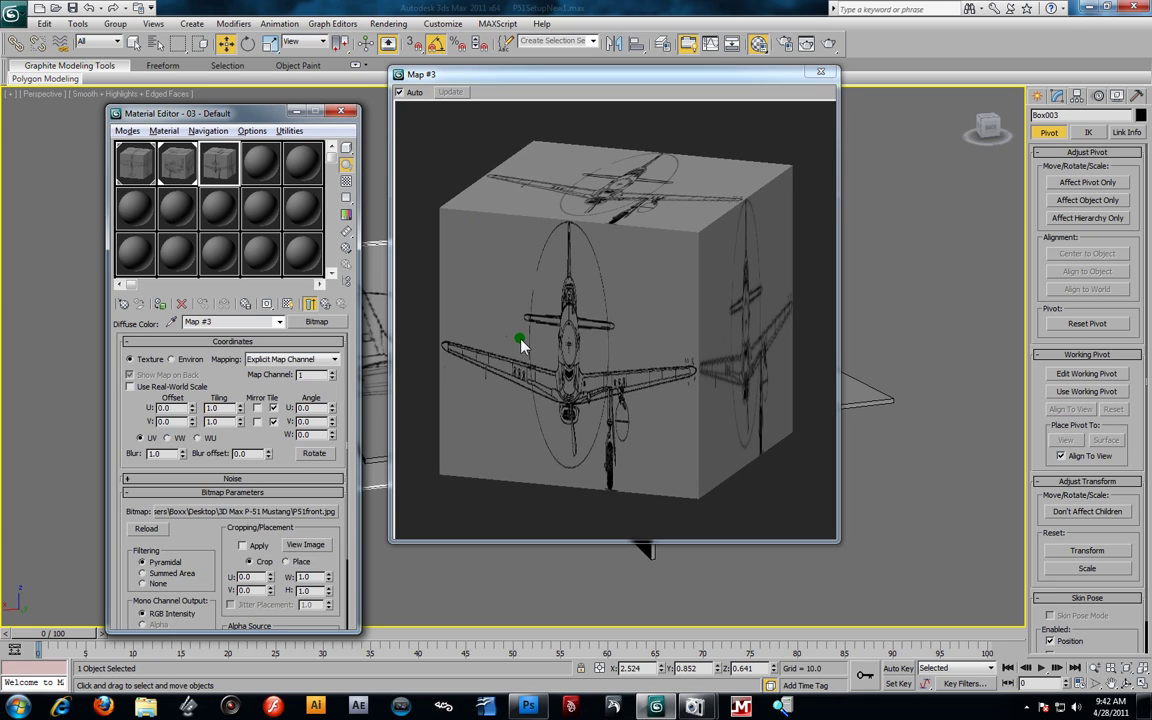
click(323, 306)
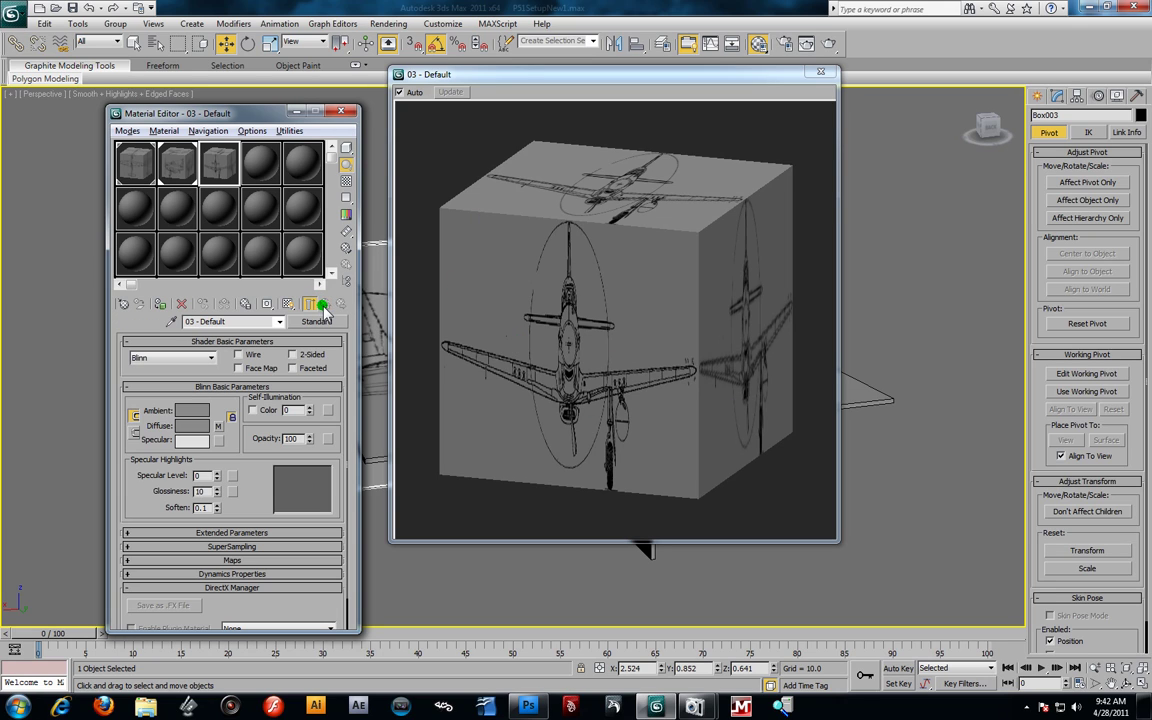
click(820, 73)
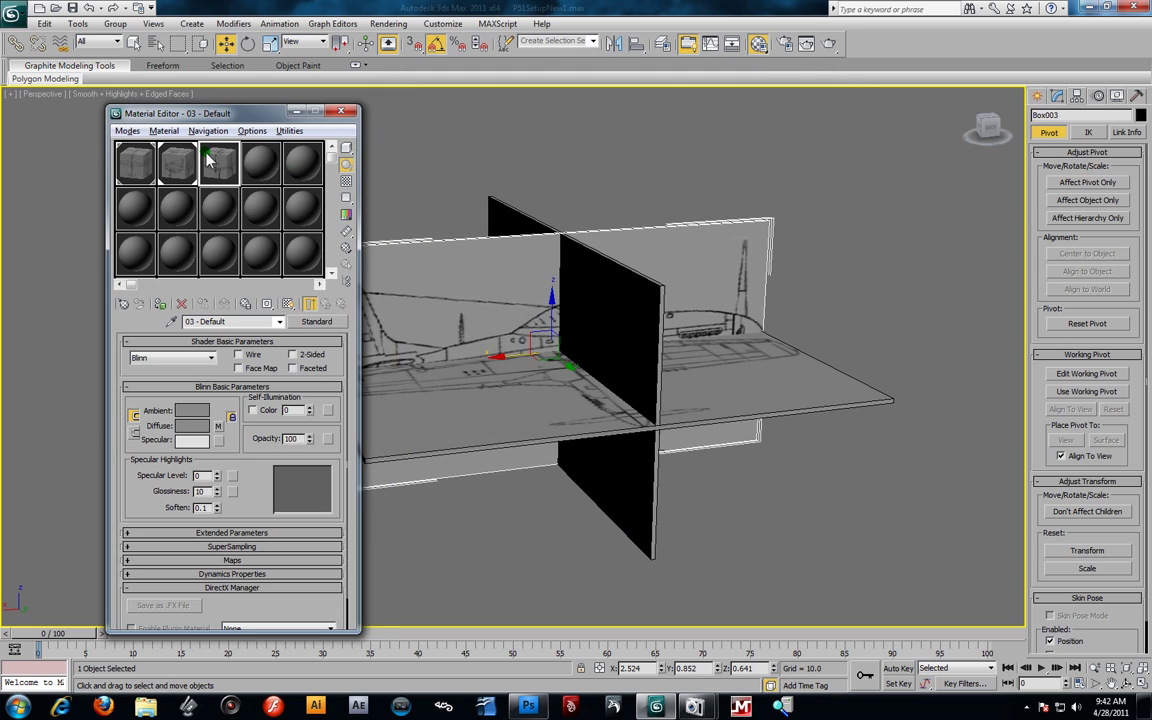
Assign the front-drawing material to the rotated box, show its map in the viewport and close the Material Editor
drag(424, 264, 426, 266)
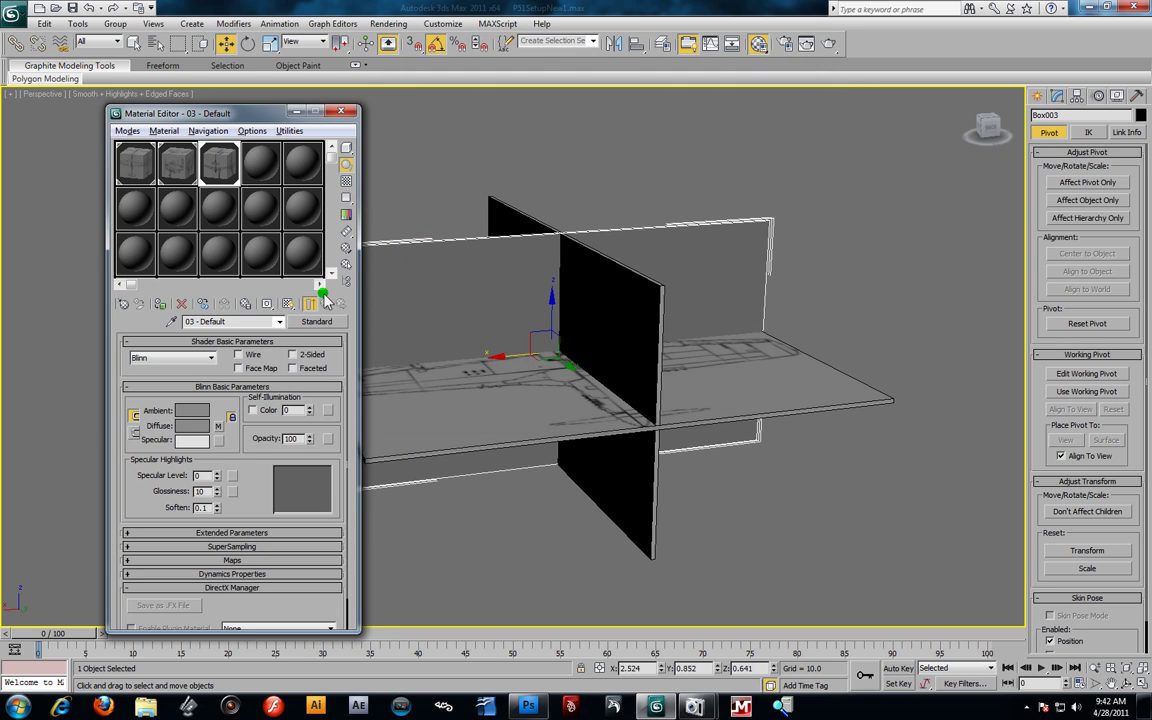
click(287, 304)
alt+middle_drag(533, 350, 452, 178)
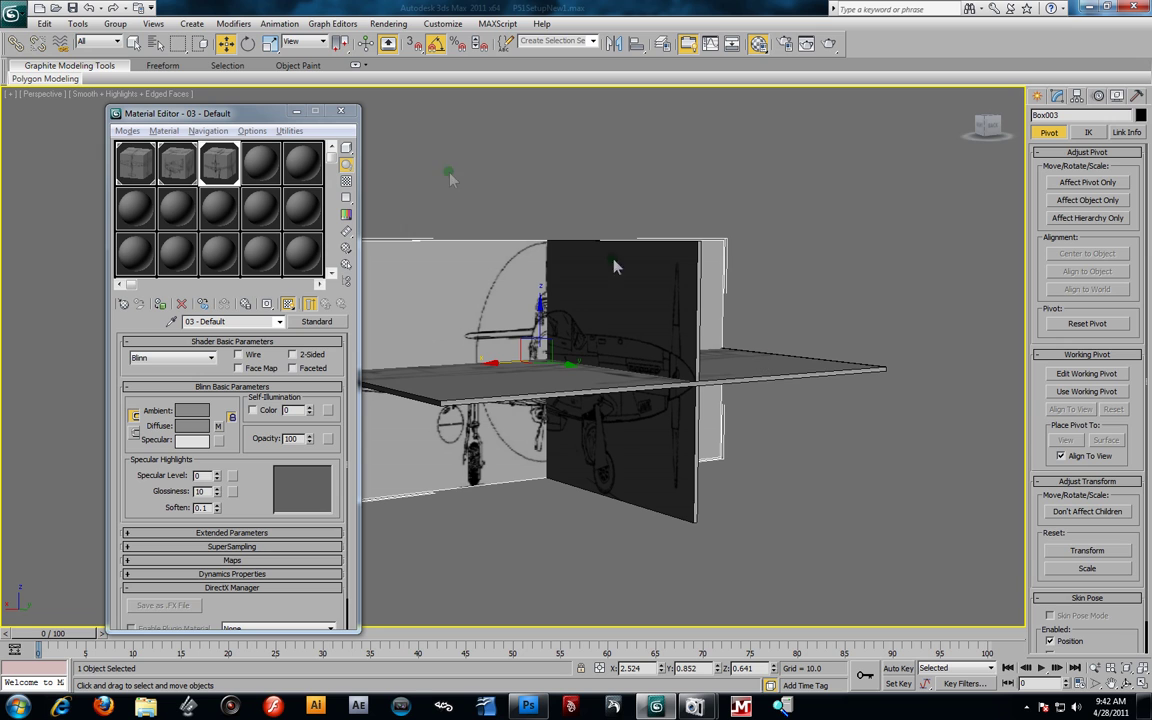
click(341, 110)
Raise the front-view box along Z to about 11.08 so its wings sit above the flat top-view box
alt+middle_drag(540, 300, 540, 262)
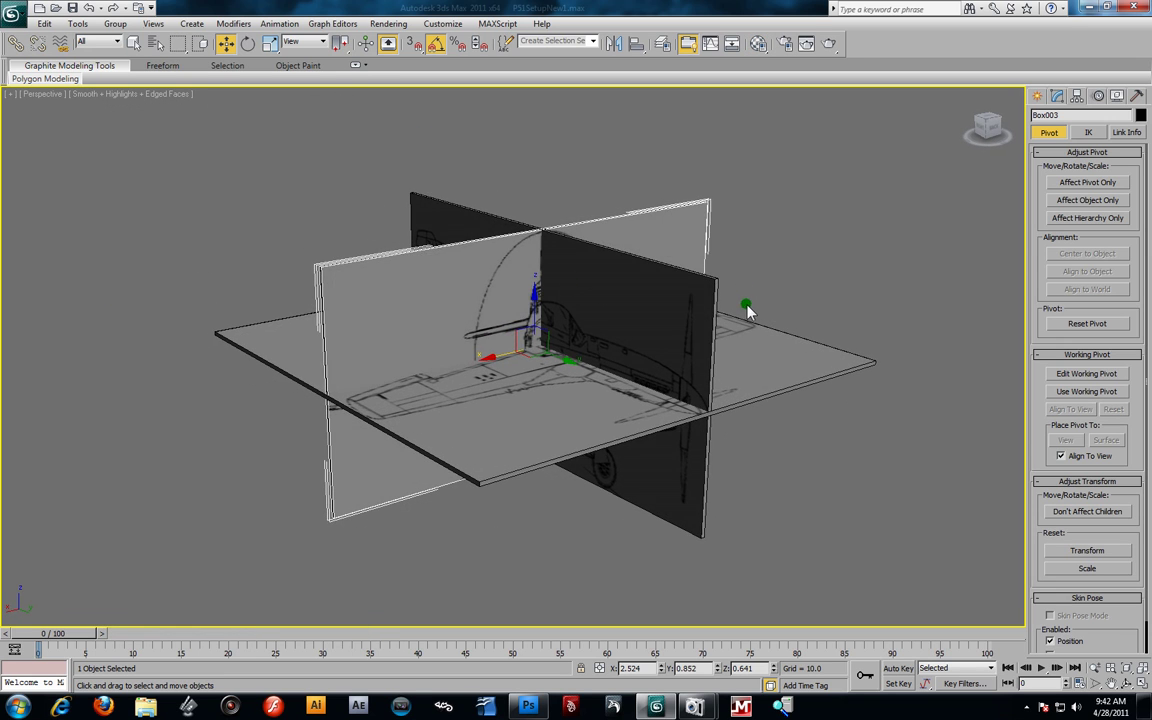
alt+middle_drag(684, 280, 905, 285)
click(905, 285)
click(487, 258)
alt+middle_drag(451, 324, 520, 362)
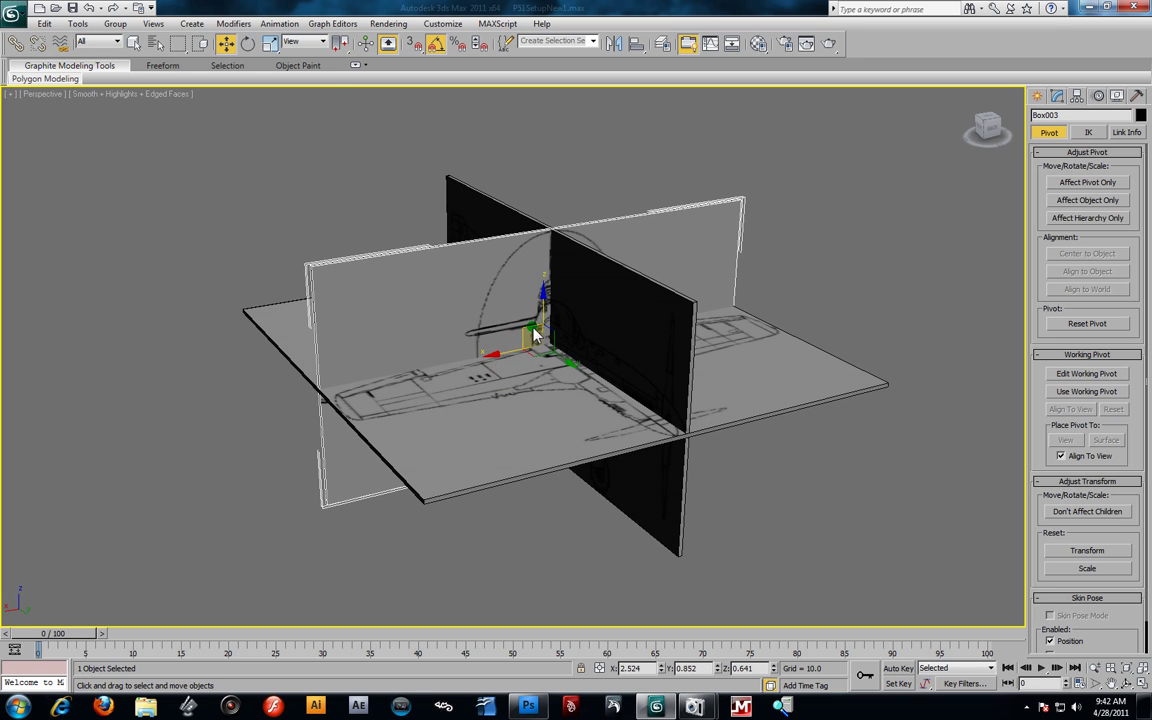
drag(543, 305, 551, 275)
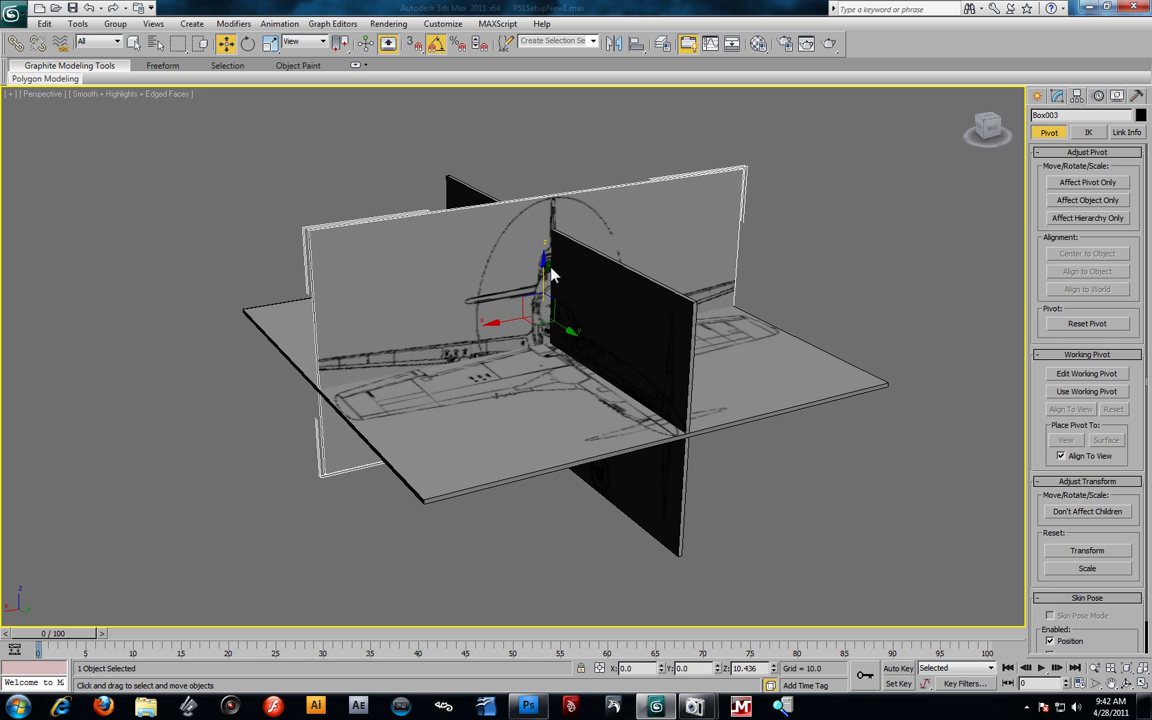
alt+middle_drag(562, 307, 549, 340)
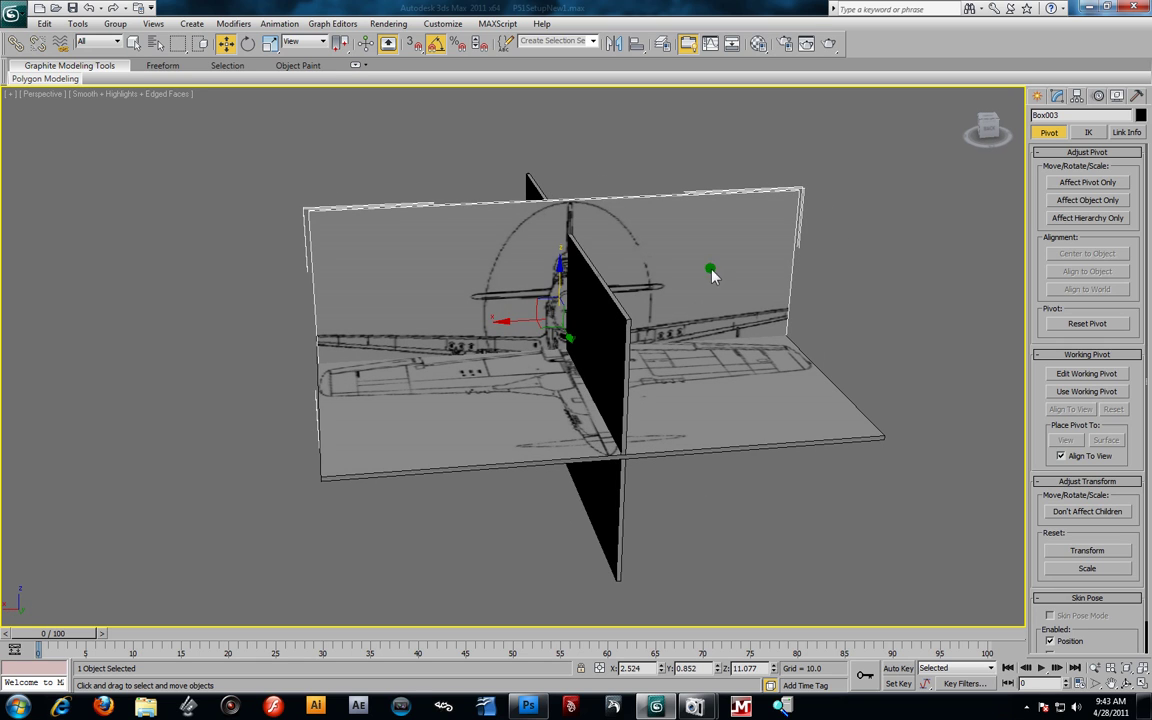
Add a UVW Mapping modifier with Planar mapping to the front-view box
click(1057, 97)
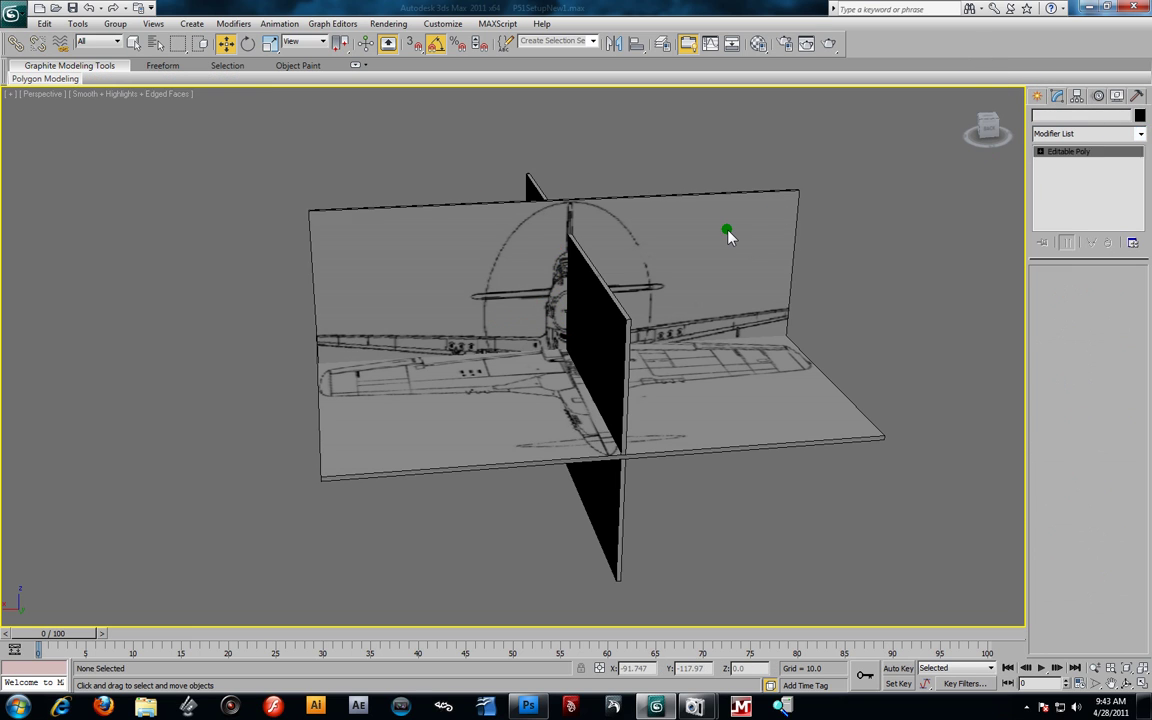
alt+middle_drag(866, 235, 759, 262)
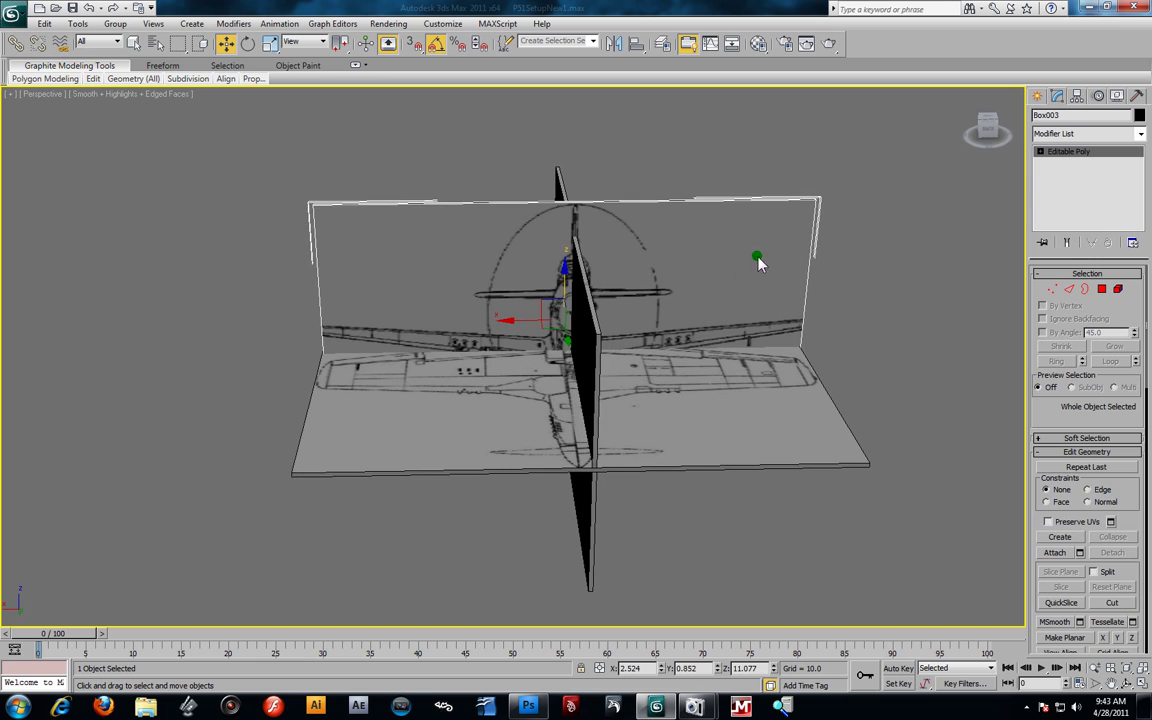
click(1141, 137)
scroll(1062, 158, down, 15)
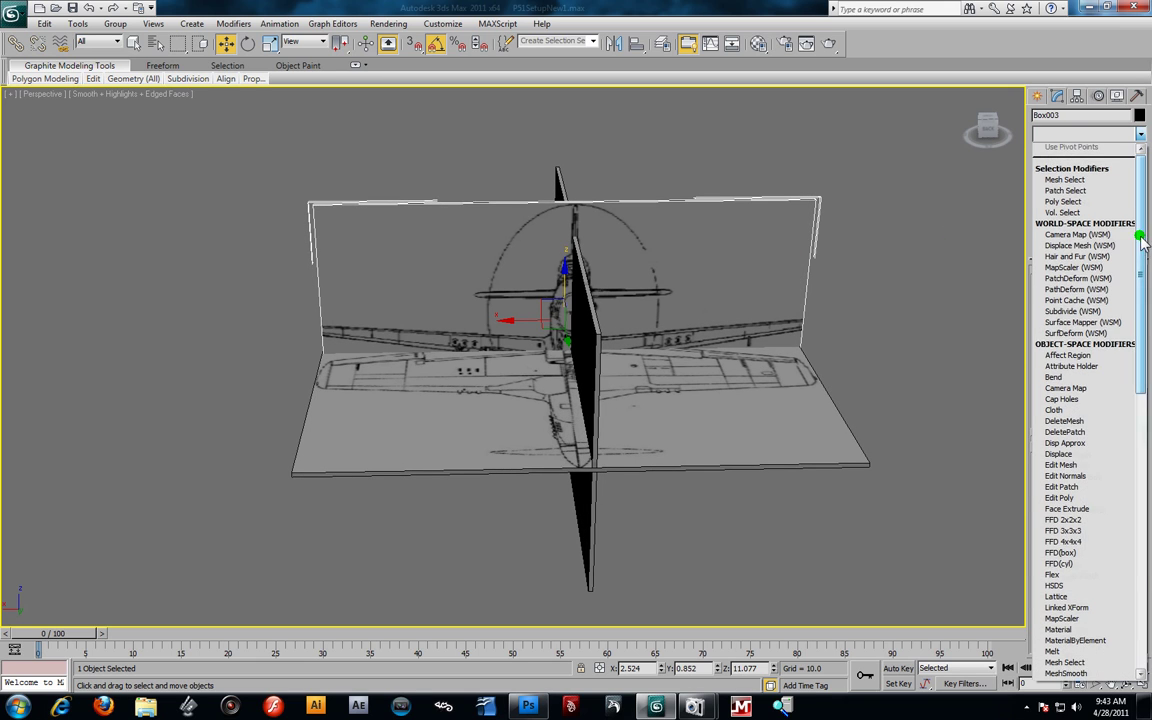
click(1061, 576)
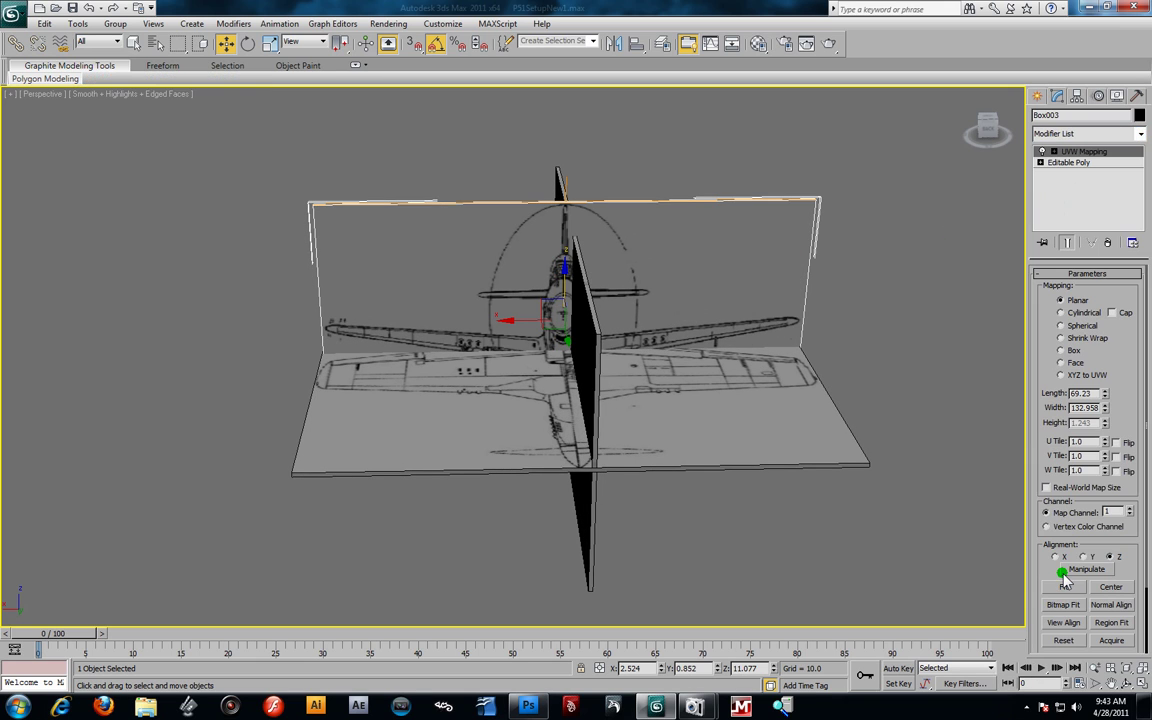
Collapse the UVW Mapping modifier on the front-view box into its Editable Poly
mouse_move(548, 344)
alt+middle_down()
mouse_move(581, 324)
mouse_move(530, 329)
mouse_move(528, 293)
mouse_move(530, 320)
mouse_move(545, 320)
mouse_move(530, 322)
mouse_move(555, 325)
alt+middle_up()
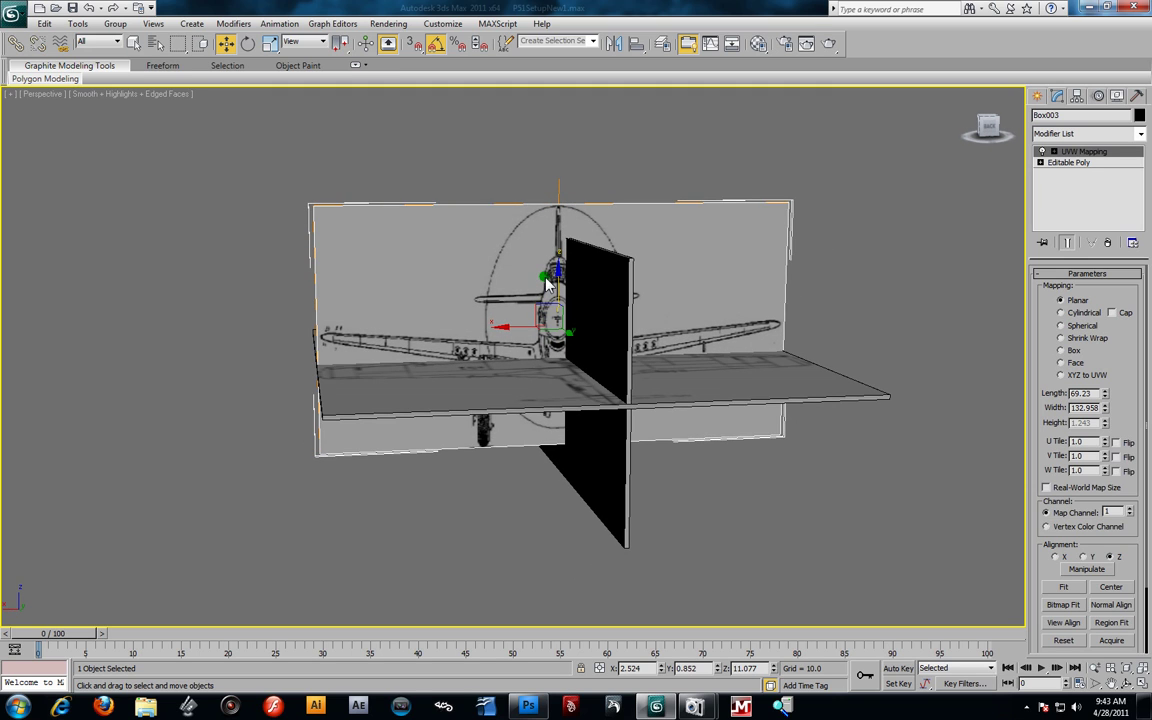
right_click(1095, 152)
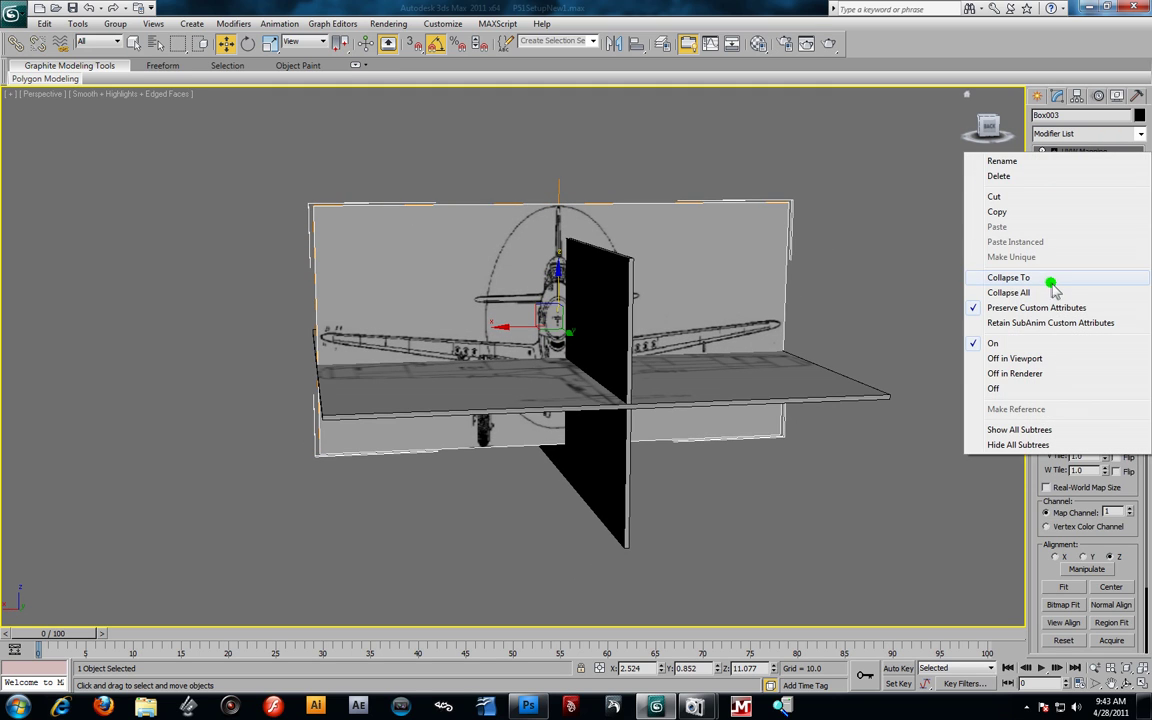
click(948, 256)
click(636, 408)
alt+middle_drag(636, 410, 643, 316)
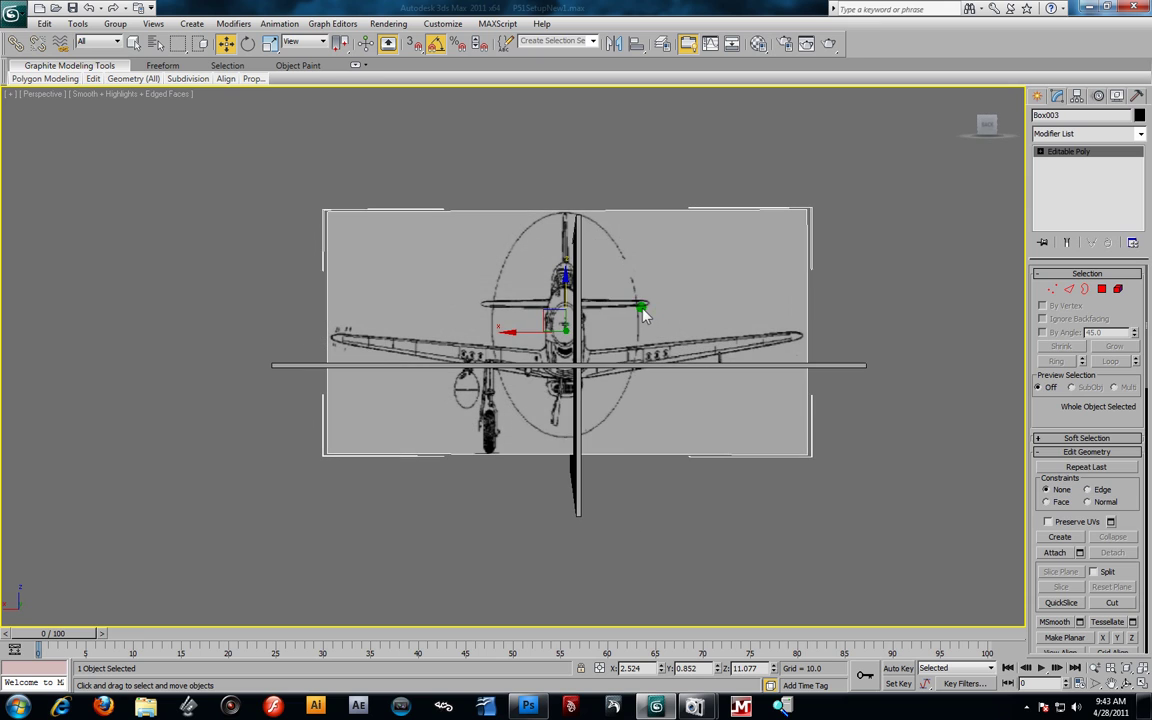
Raise the bottom vertices of the front-view box along Z to about -9.93 in the Front view
key(alt+w)
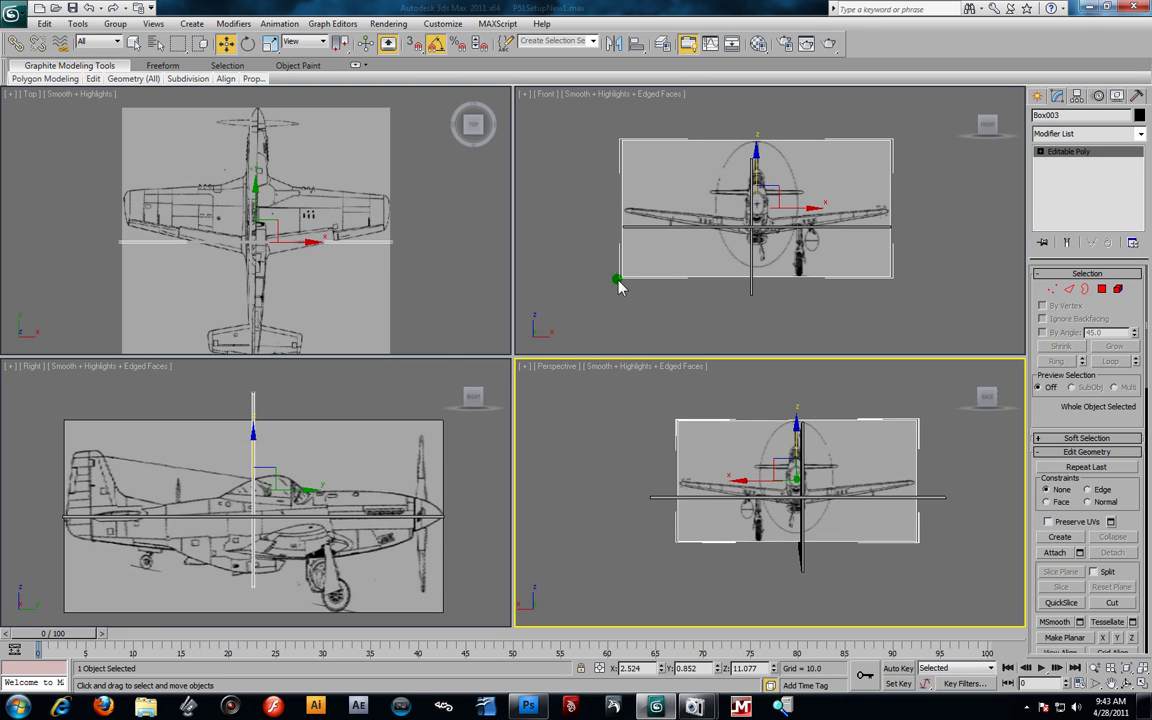
click(1040, 151)
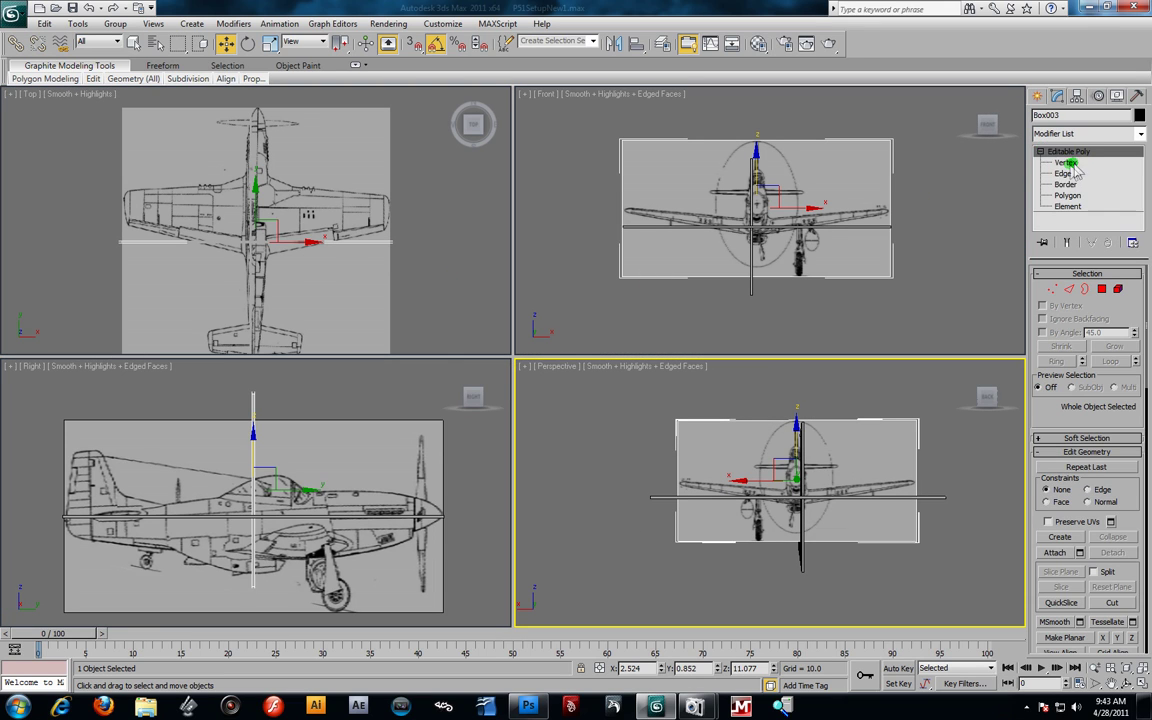
key(1)
drag(575, 259, 938, 350)
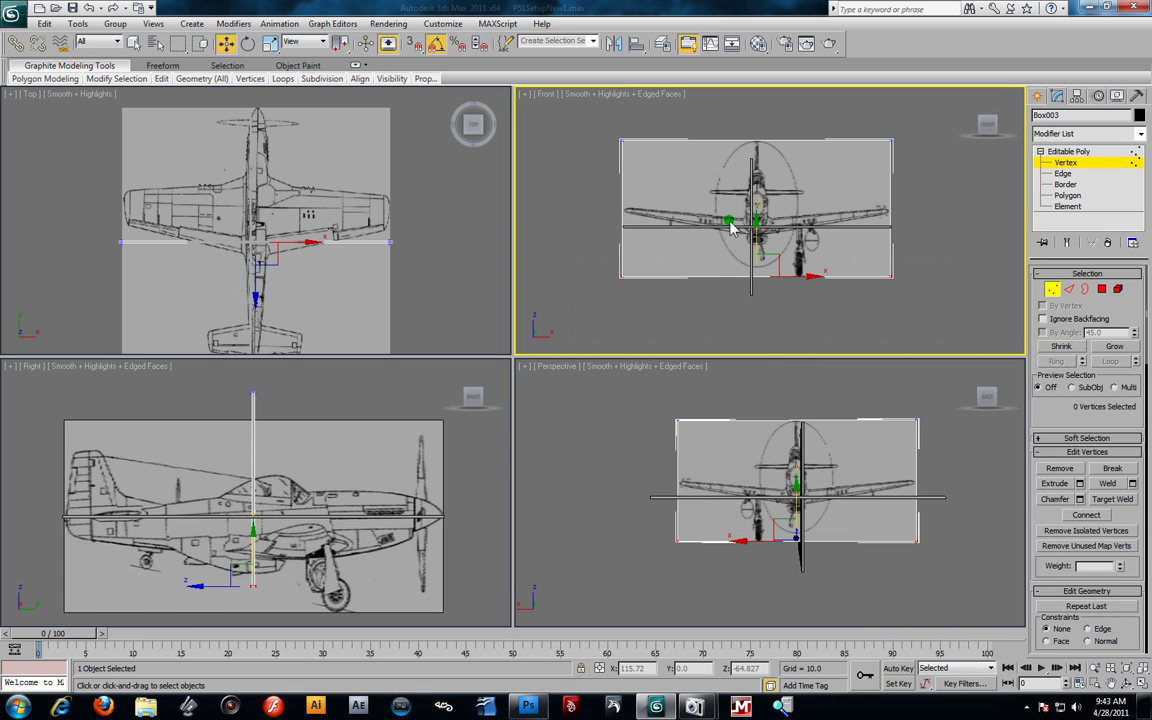
drag(757, 228, 760, 196)
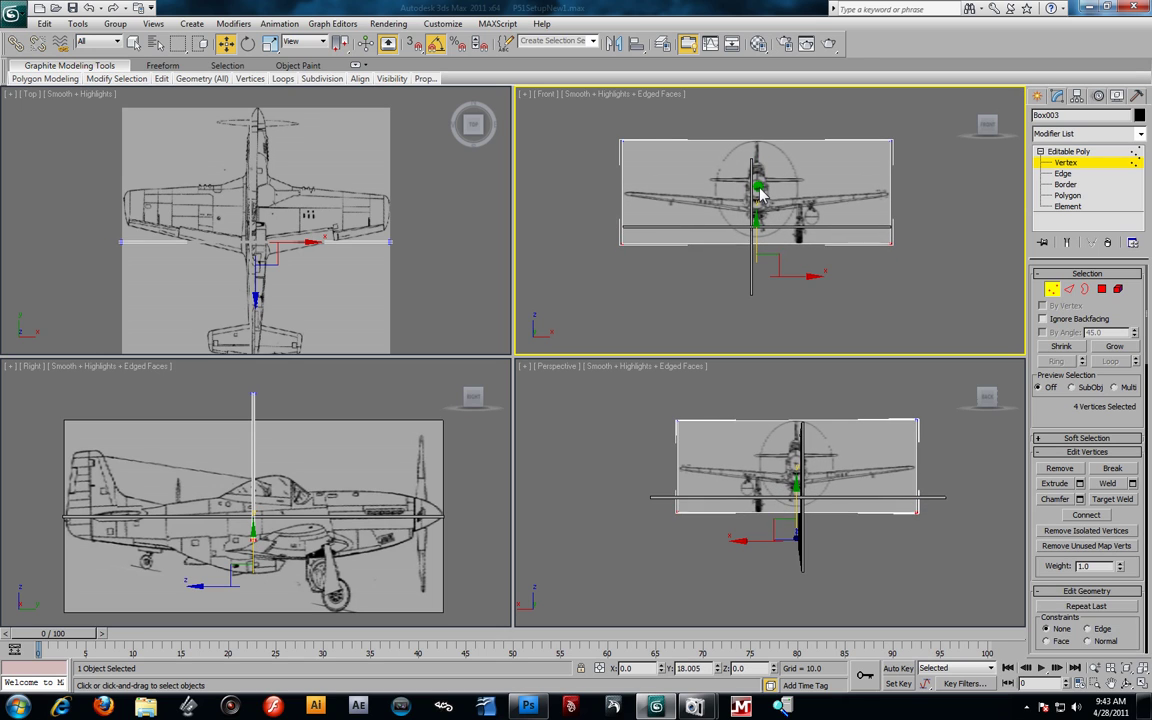
drag(760, 196, 797, 228)
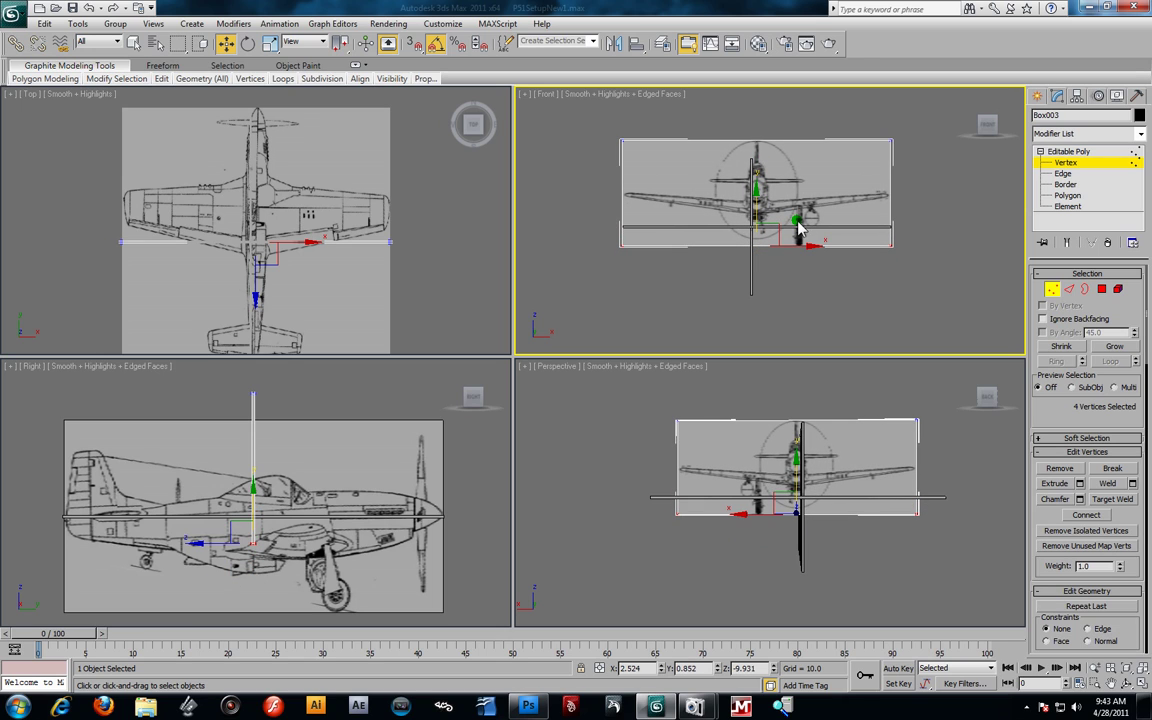
key(1)
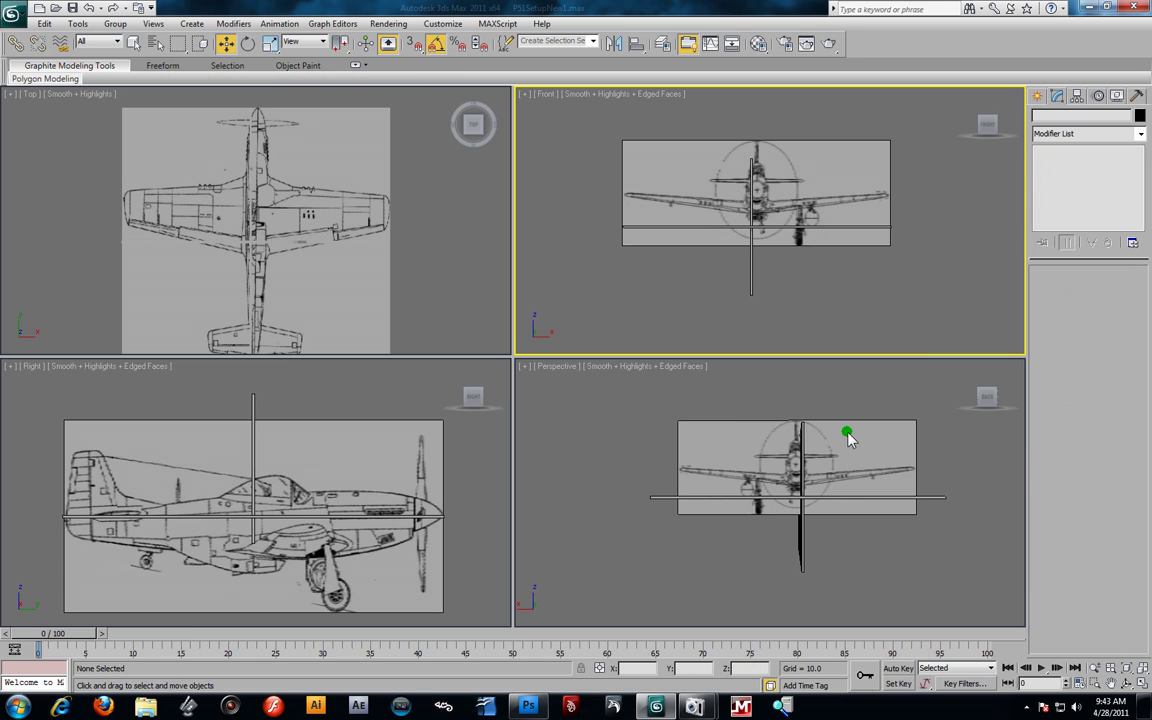
Reselect the front-view box in a maximized Perspective view and move it to about Y 14.92, Z 0.34
click(820, 475)
click(820, 475)
key(alt+w)
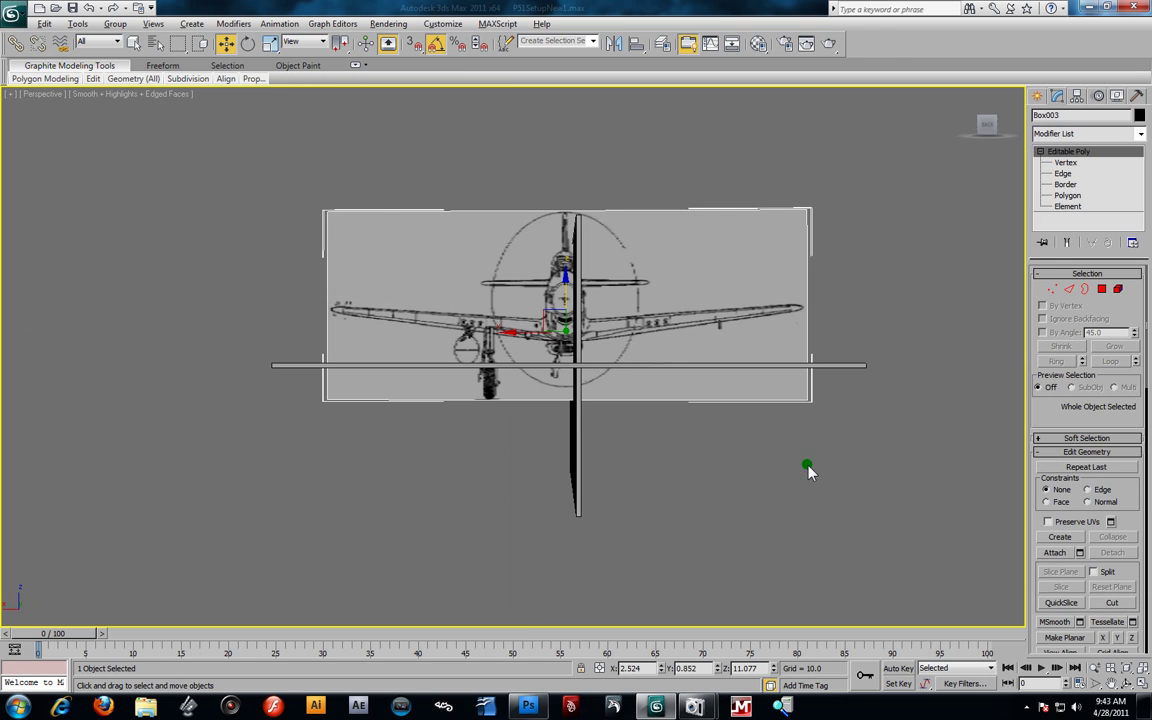
alt+middle_drag(540, 390, 565, 210)
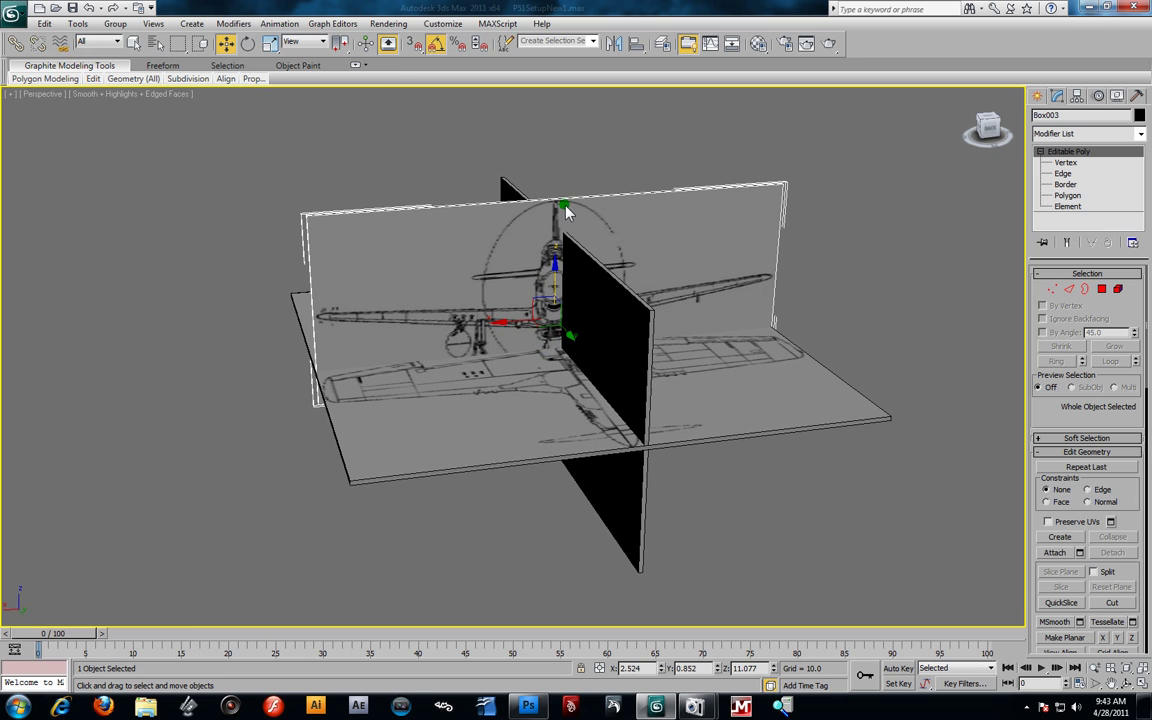
alt+middle_drag(563, 267, 598, 385)
scroll(565, 355, up, 5)
scroll(610, 378, down, 4)
drag(598, 385, 613, 398)
mouse_move(590, 318)
mouse_down()
mouse_move(597, 345)
mouse_move(594, 332)
mouse_move(578, 368)
mouse_up()
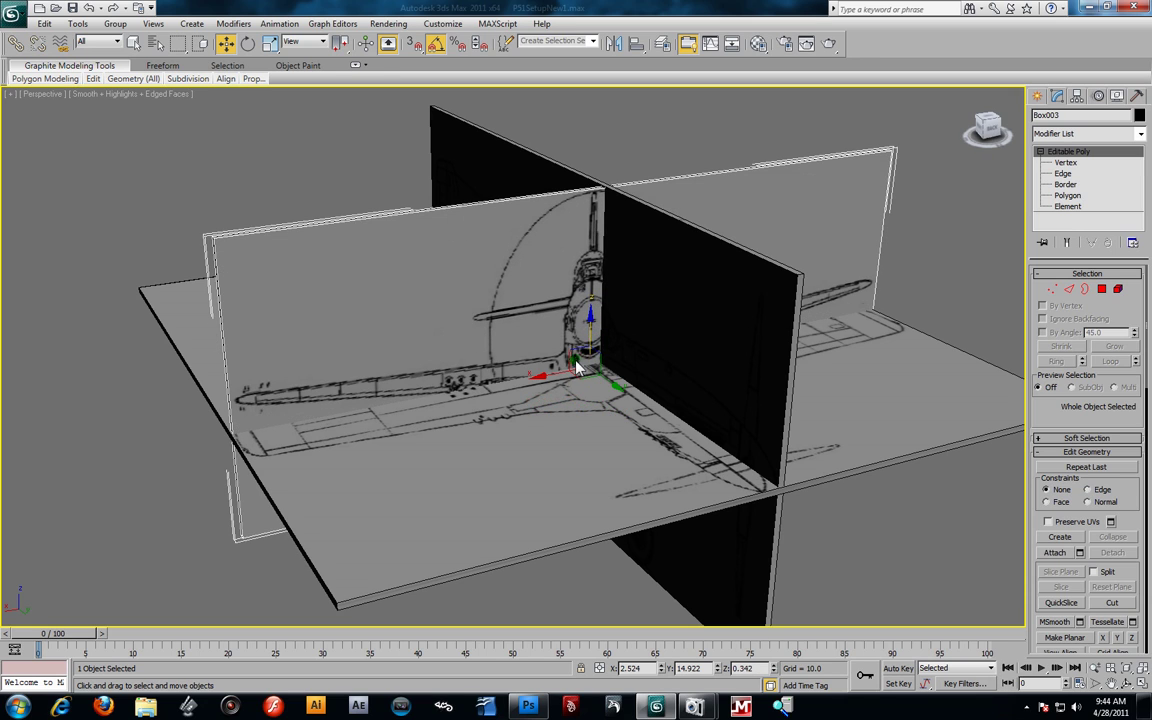
alt+middle_drag(541, 419, 586, 391)
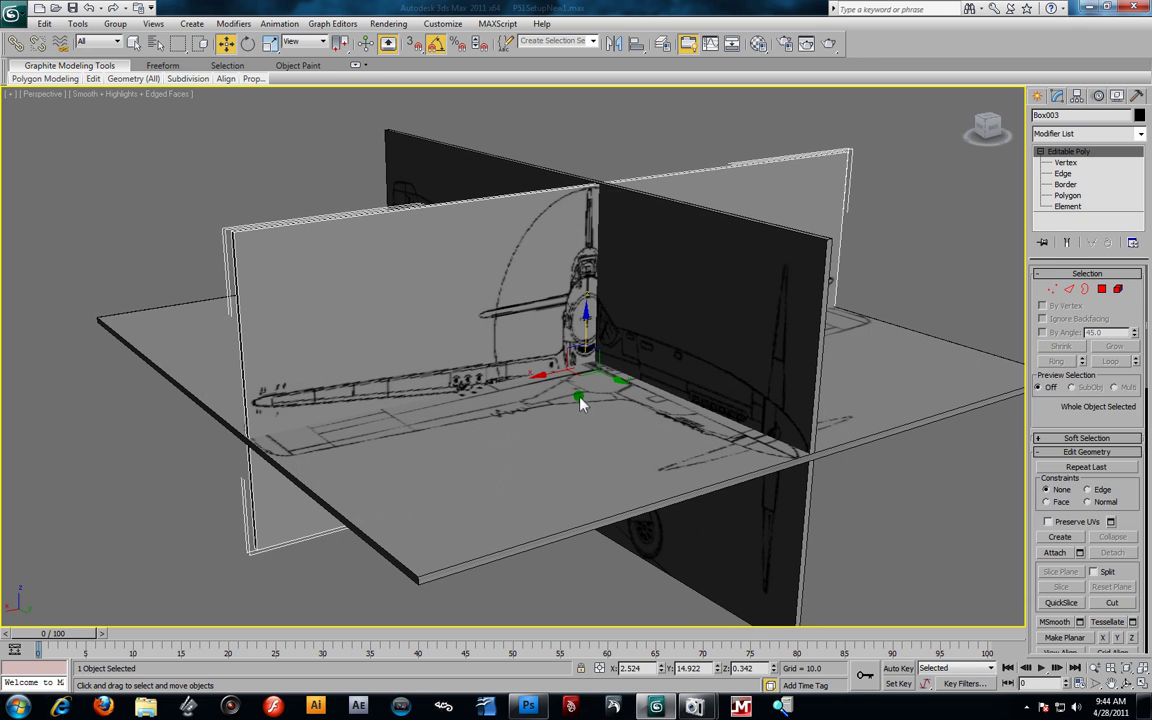
Hide the flat top-view box so only the front and side drawings remain
click(581, 401)
right_click(581, 401)
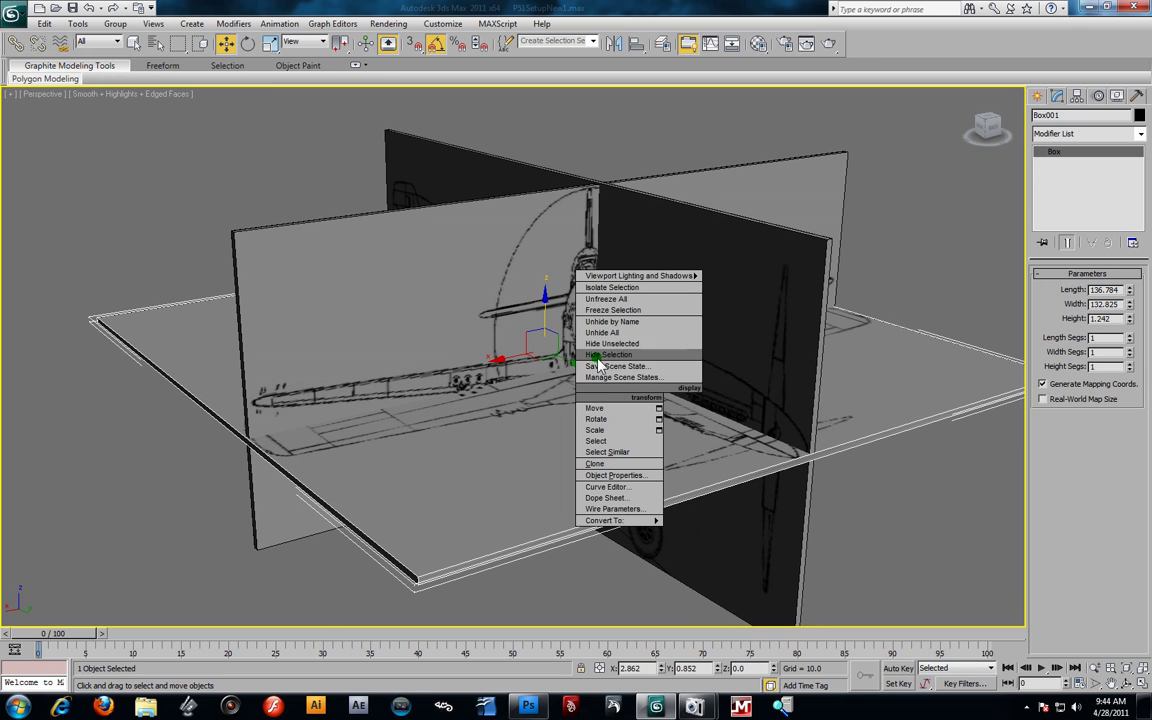
click(592, 364)
alt+middle_drag(592, 368, 630, 329)
Move the front-view box to about X 0.16, Y 9.74, Z -8.32 to line it up with the side drawing
click(553, 291)
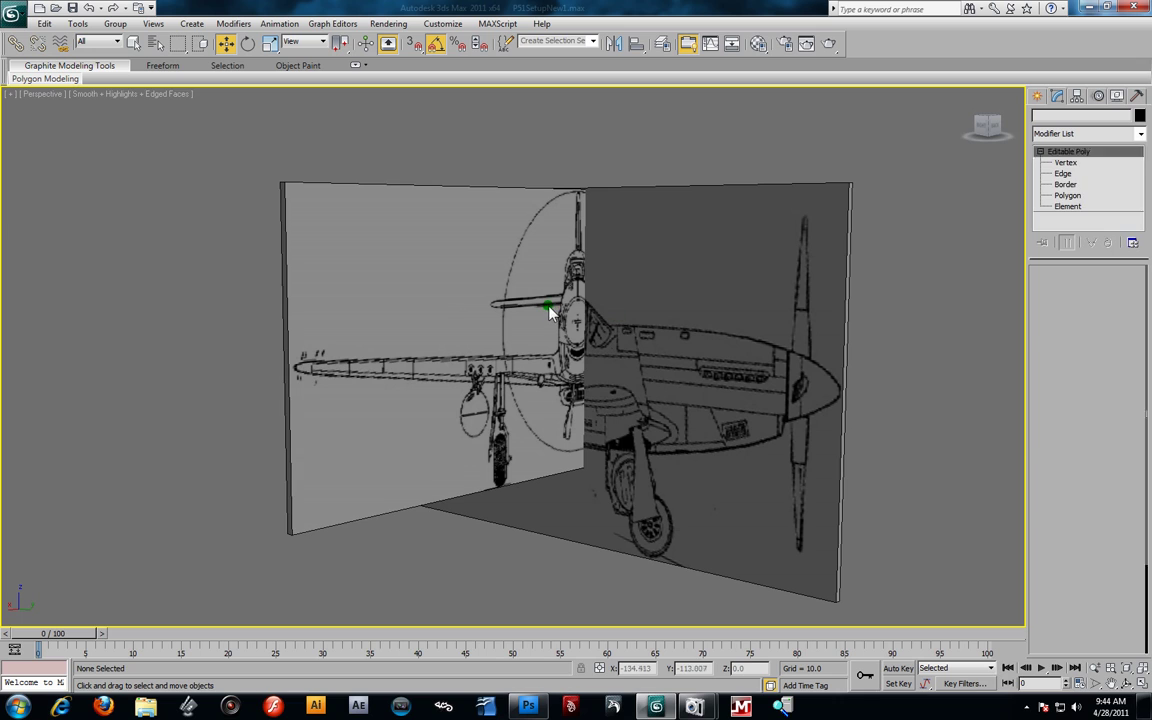
drag(578, 333, 606, 425)
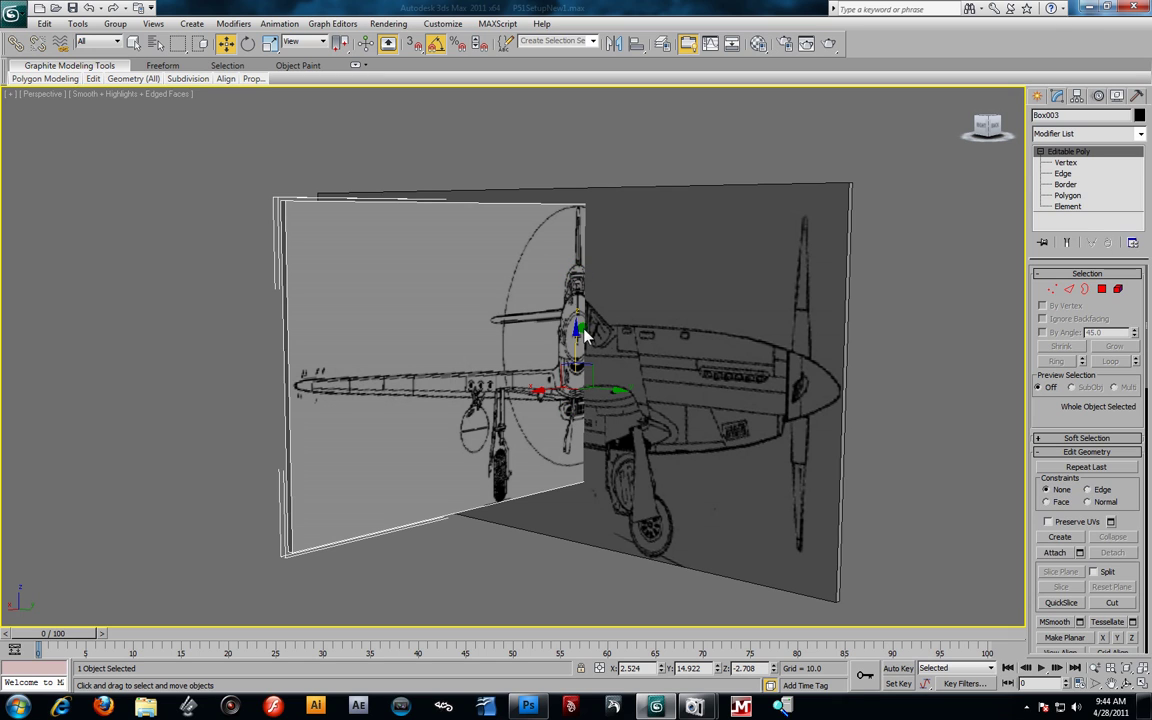
drag(578, 341, 580, 373)
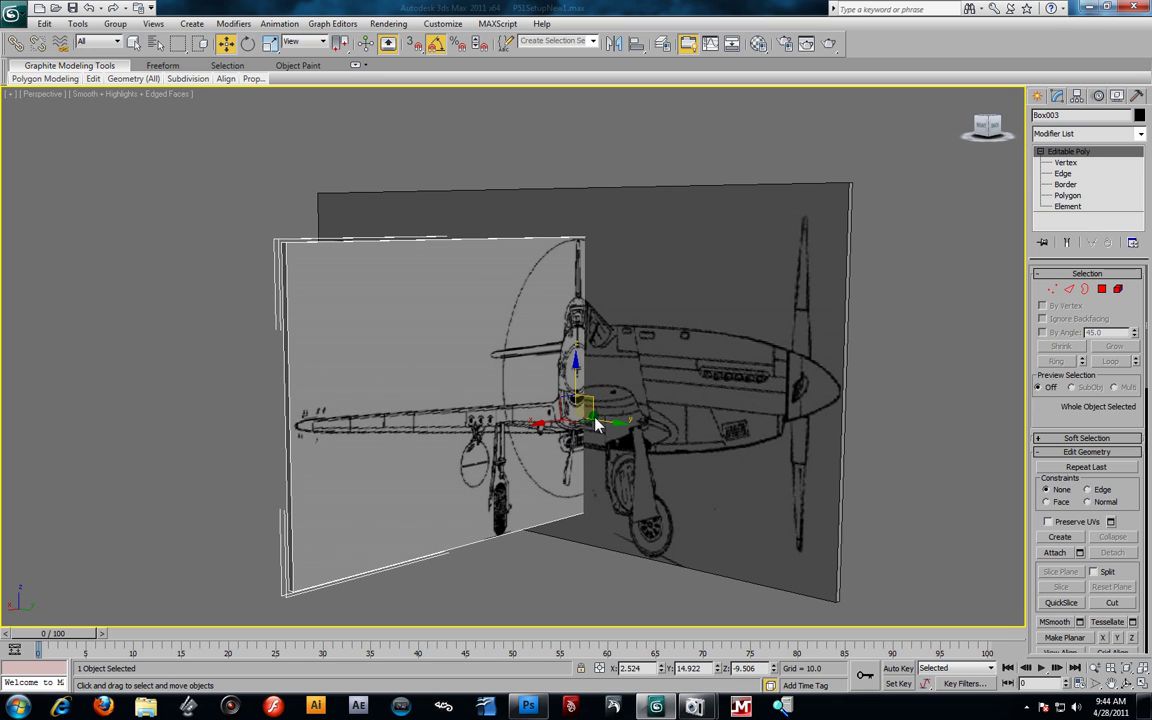
drag(610, 427, 560, 372)
mouse_move(578, 413)
alt+middle_down()
mouse_move(599, 404)
mouse_move(575, 409)
alt+middle_up()
drag(533, 420, 543, 419)
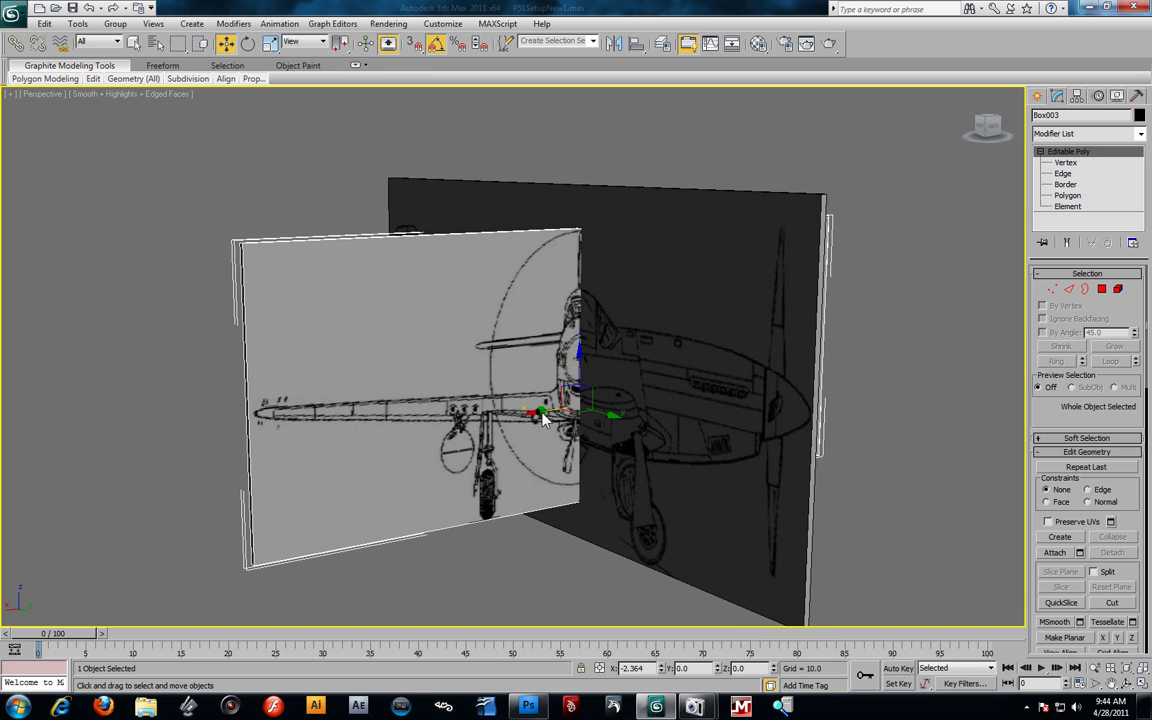
Compare the front drawing with the side drawing by sliding its box along Y to about 1.54 and back to about 9.74
alt+middle_drag(543, 419, 630, 402)
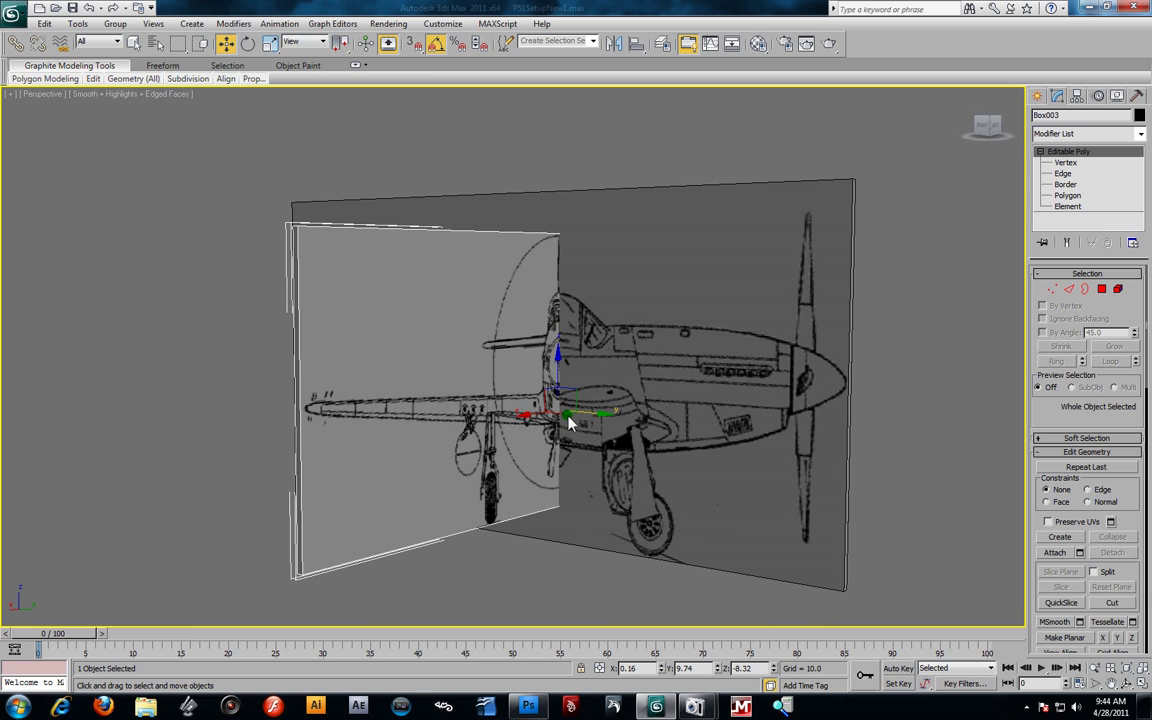
drag(568, 423, 558, 458)
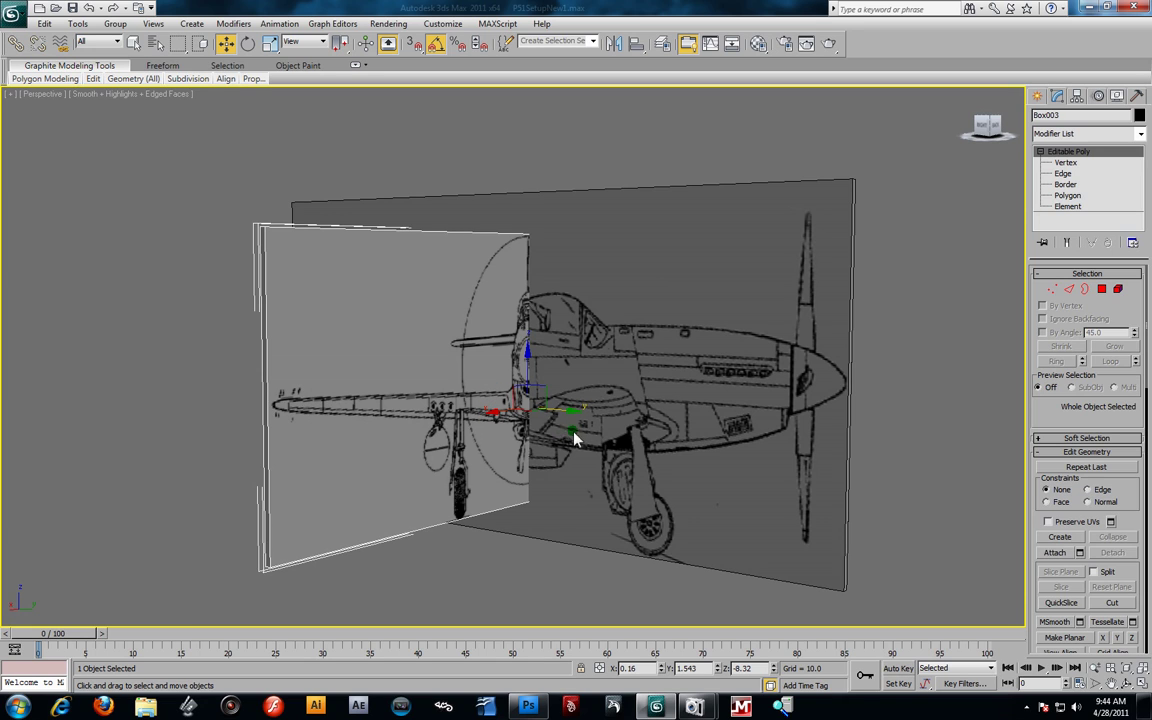
drag(572, 423, 607, 432)
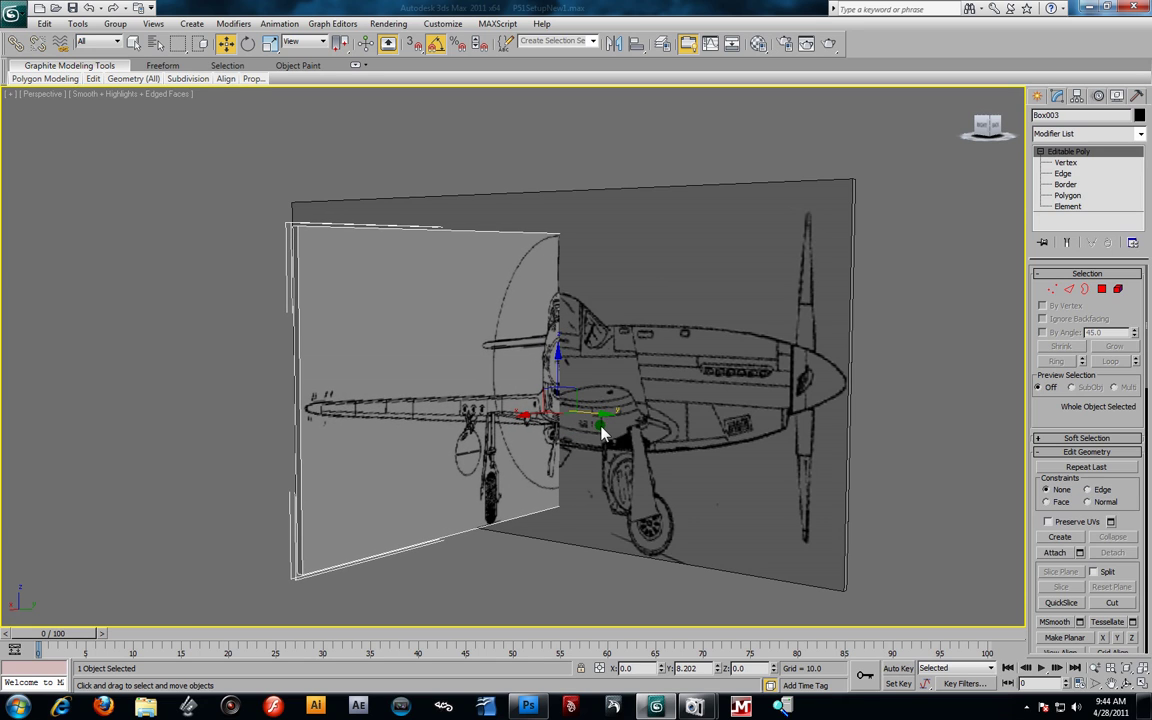
Select the bottom vertices of the front-view box and lower them along Z to about -36.23
click(1066, 162)
alt+middle_drag(517, 463, 257, 424)
drag(117, 436, 1003, 632)
alt+middle_drag(850, 520, 707, 411)
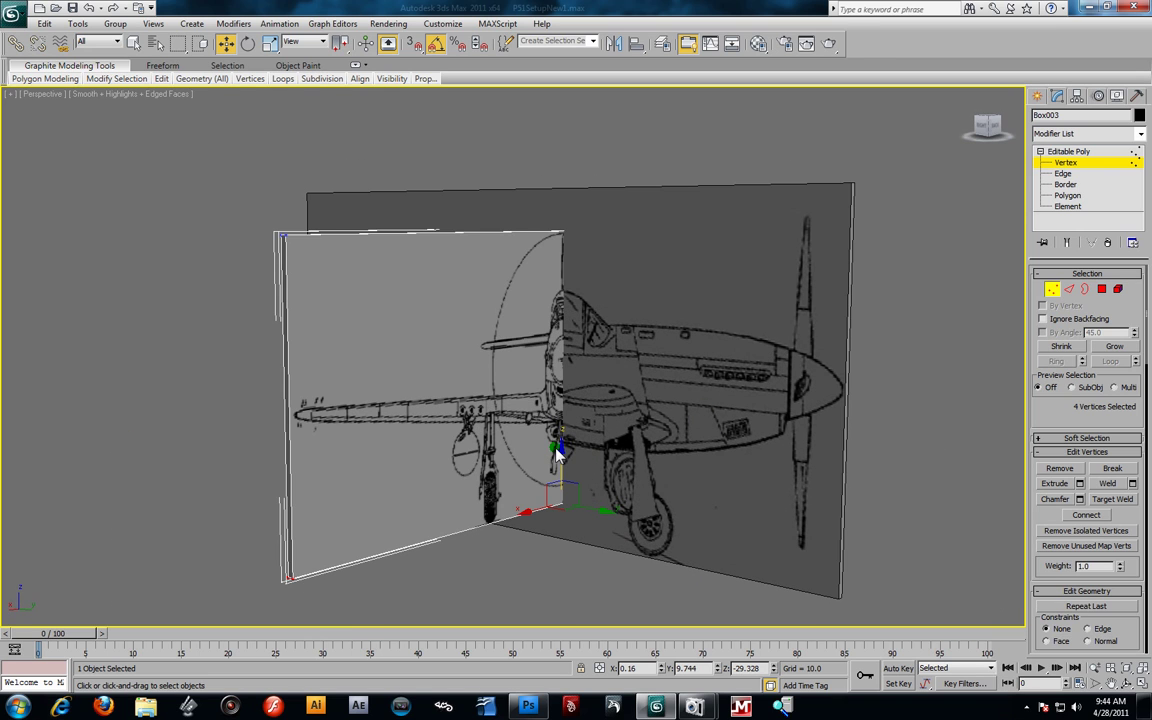
drag(563, 458, 596, 541)
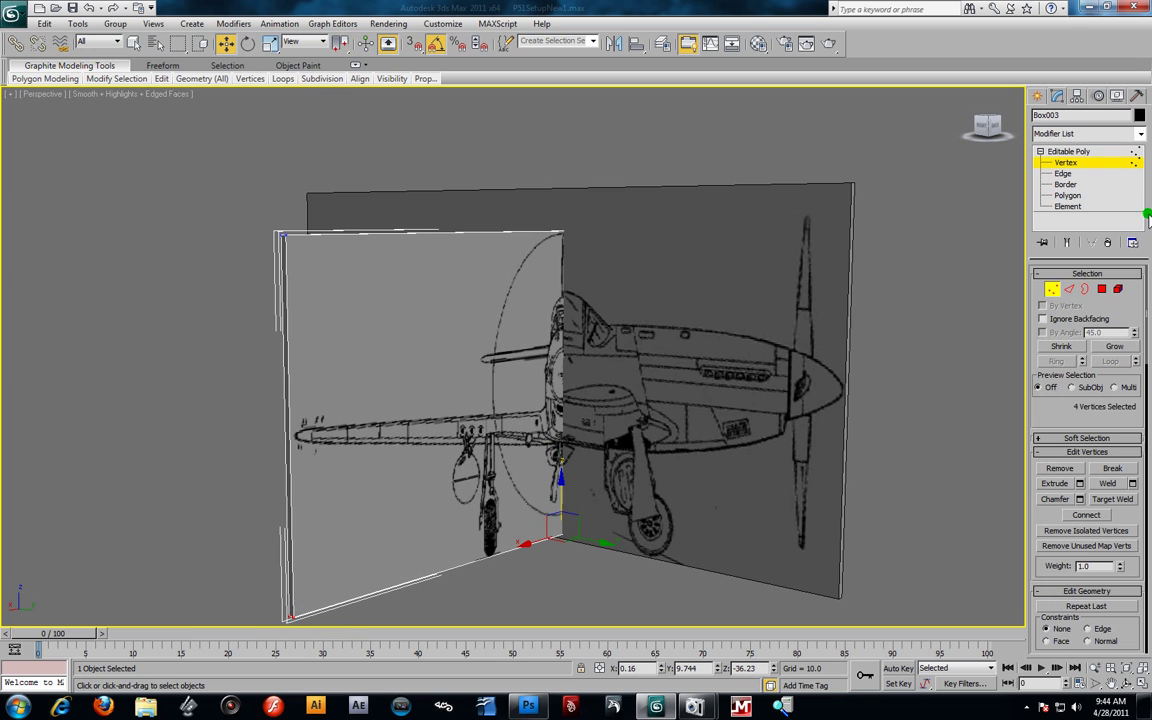
click(1066, 162)
Reselect the whole front-view box and move it along Y to about 6.30
click(476, 398)
click(476, 380)
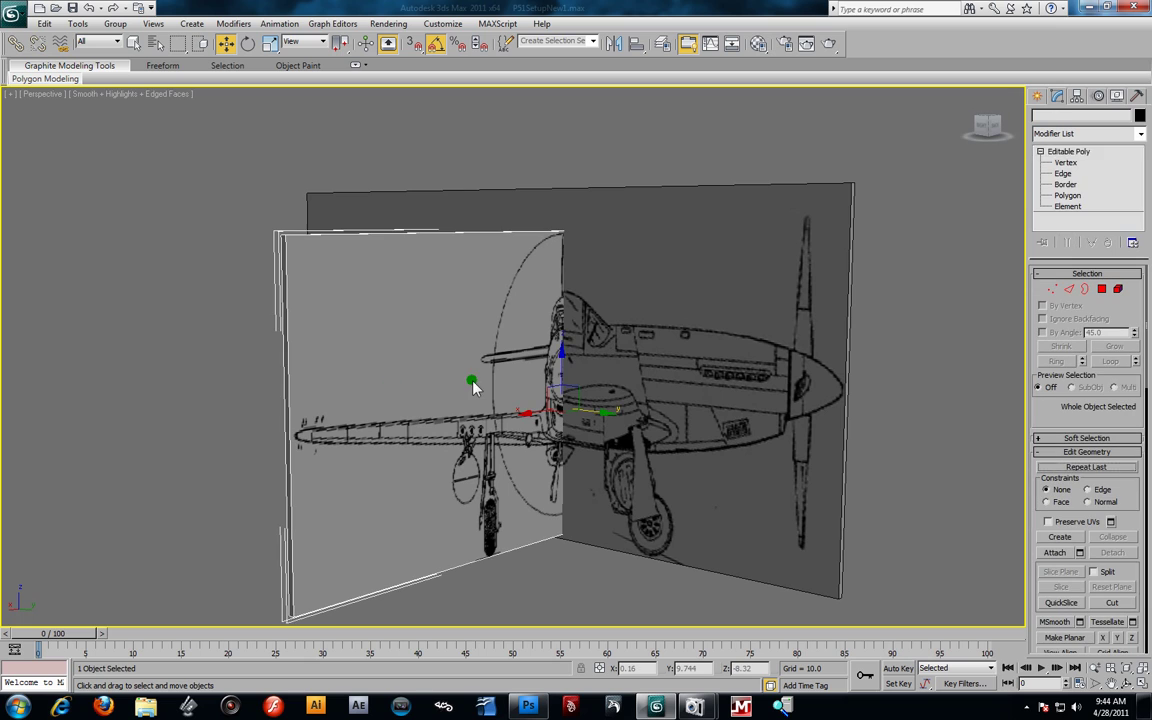
mouse_move(600, 420)
mouse_down()
mouse_move(572, 423)
mouse_move(588, 422)
mouse_up()
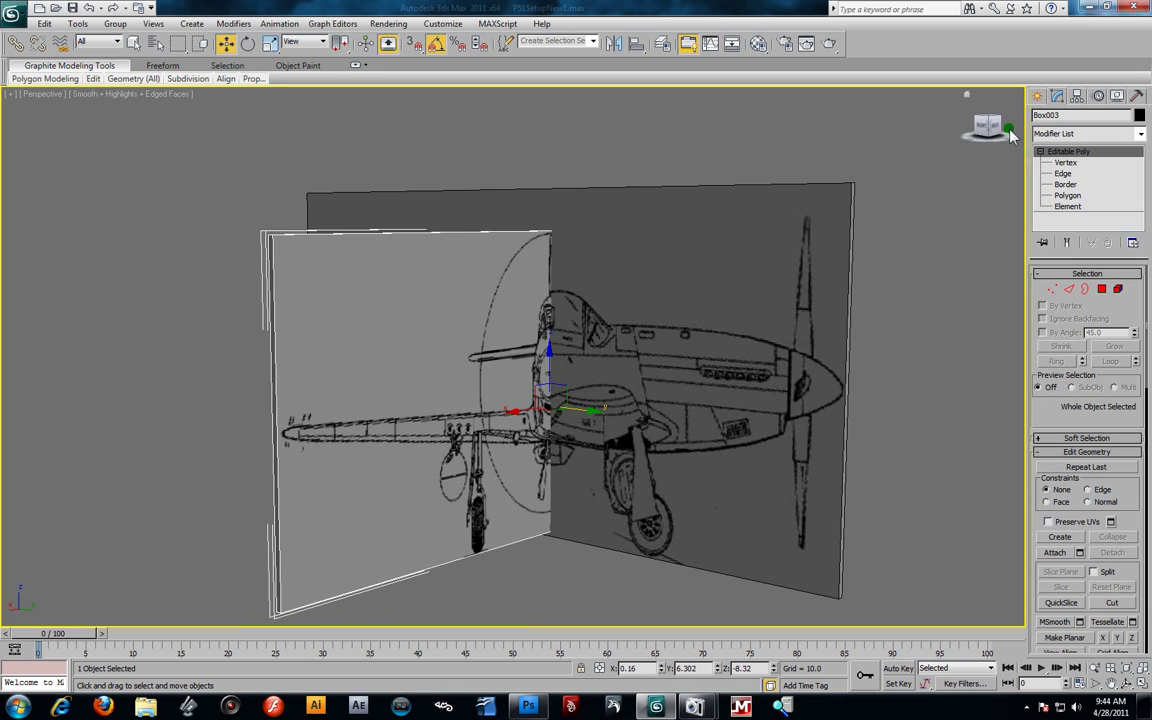
Raise the front-view box's top vertices to about Z 31.12 and lower its bottom vertices to about Z -37.29
click(1066, 162)
drag(187, 157, 920, 364)
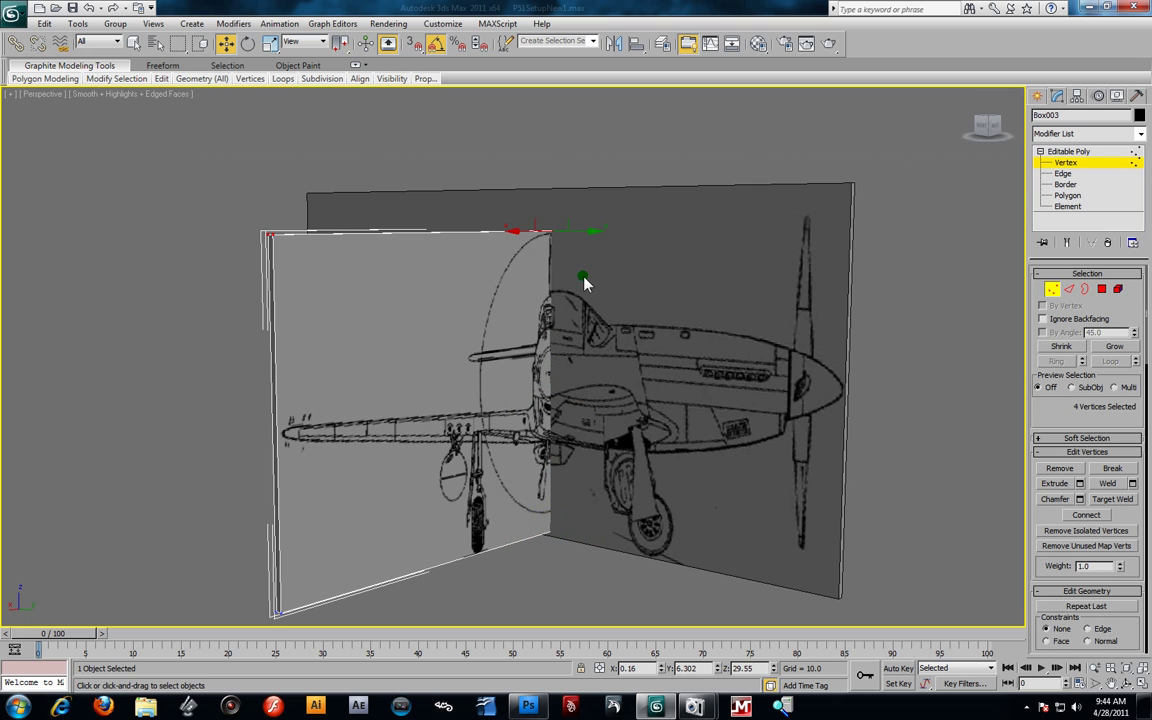
mouse_move(608, 235)
alt+middle_down()
mouse_move(527, 239)
mouse_move(615, 237)
alt+middle_up()
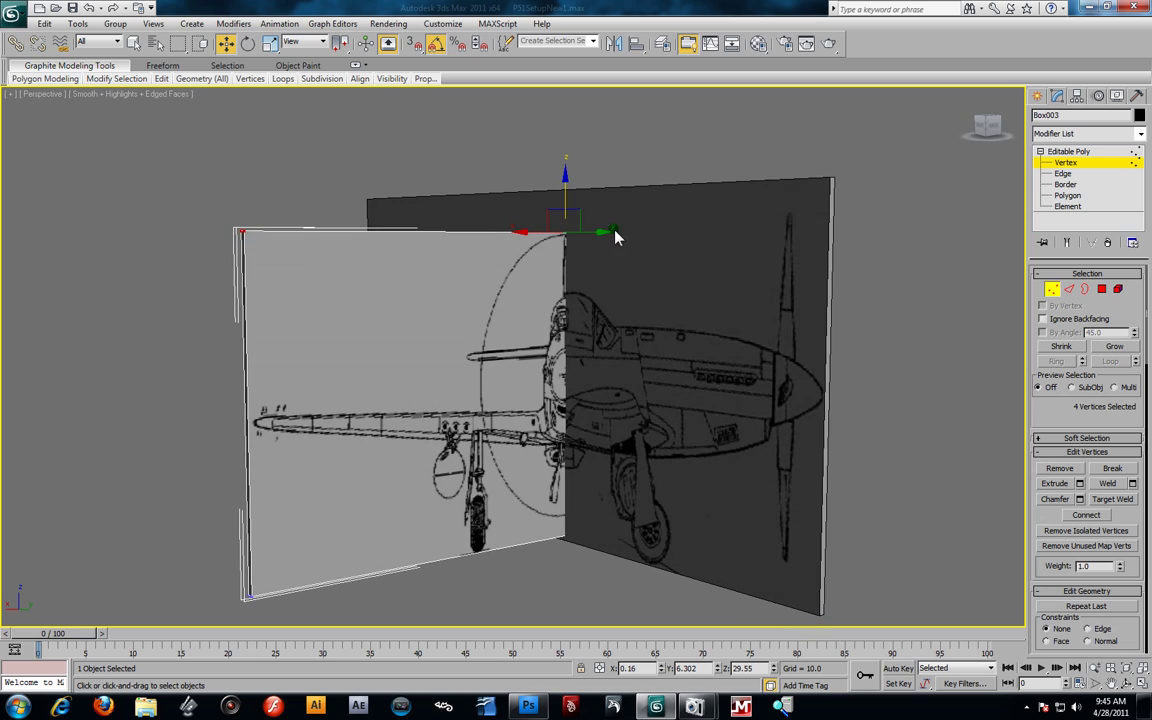
drag(568, 199, 568, 195)
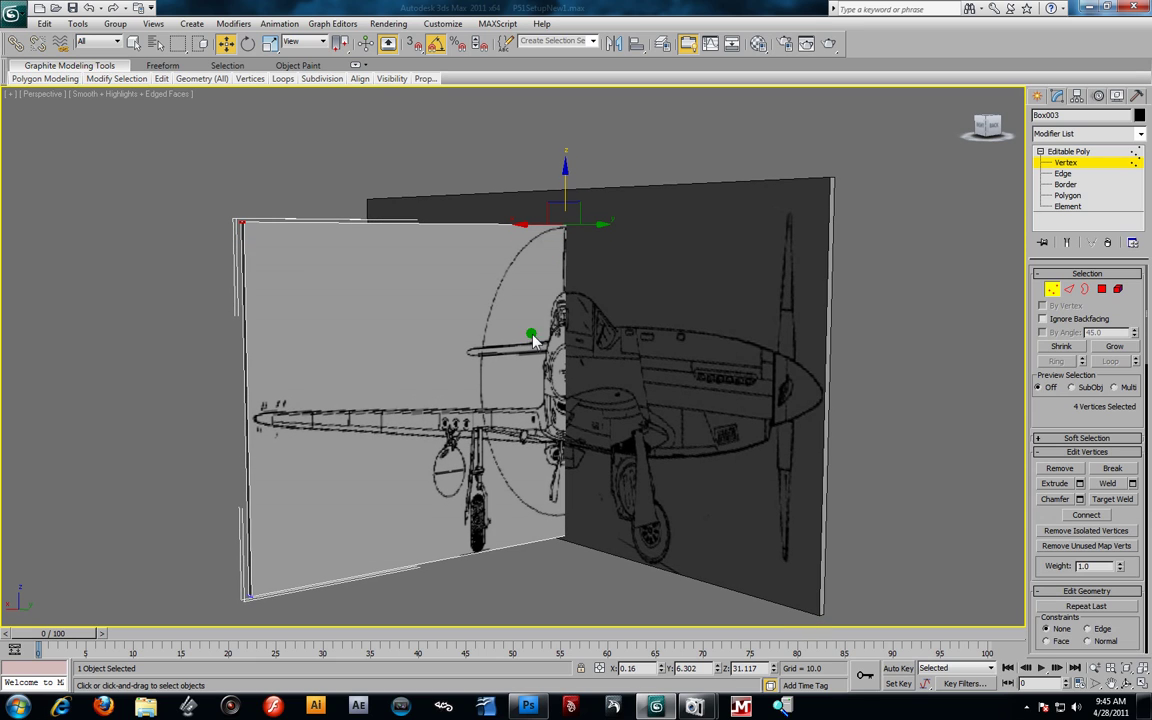
scroll(401, 485, down, 3)
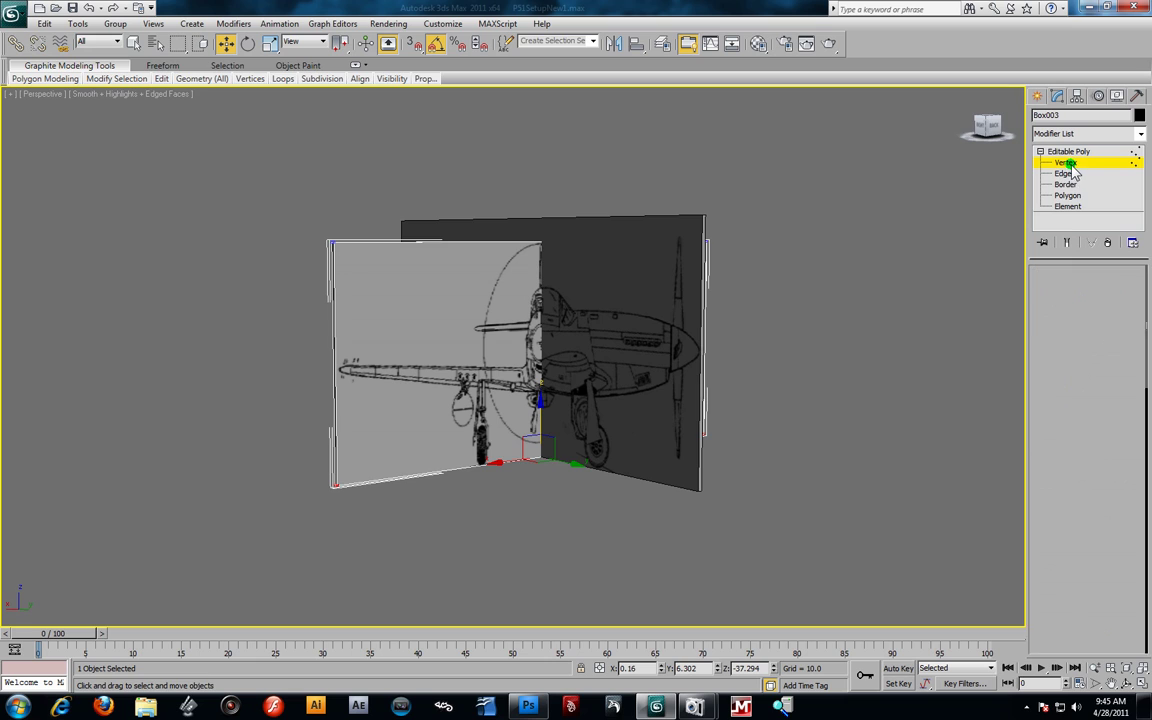
click(861, 275)
Move the whole front-view box along Y to about 63.56, level with the propeller in the side drawing
scroll(751, 416, up, 2)
scroll(420, 388, up, 2)
click(420, 388)
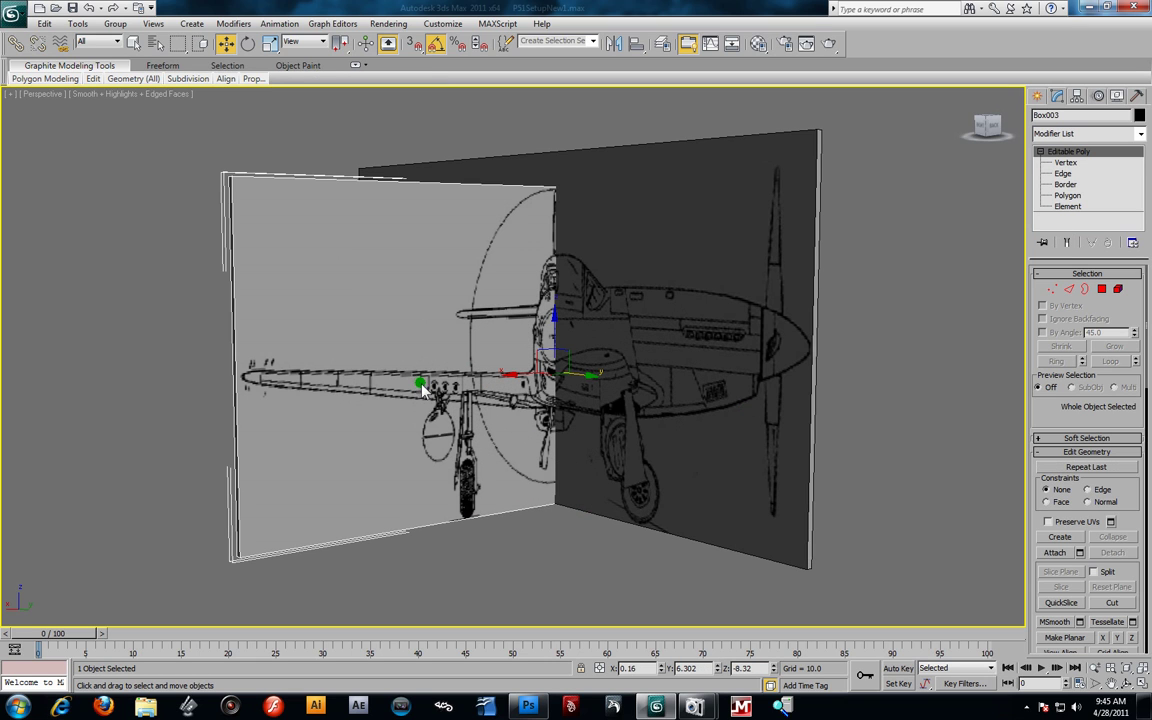
drag(588, 387, 725, 490)
drag(785, 408, 803, 420)
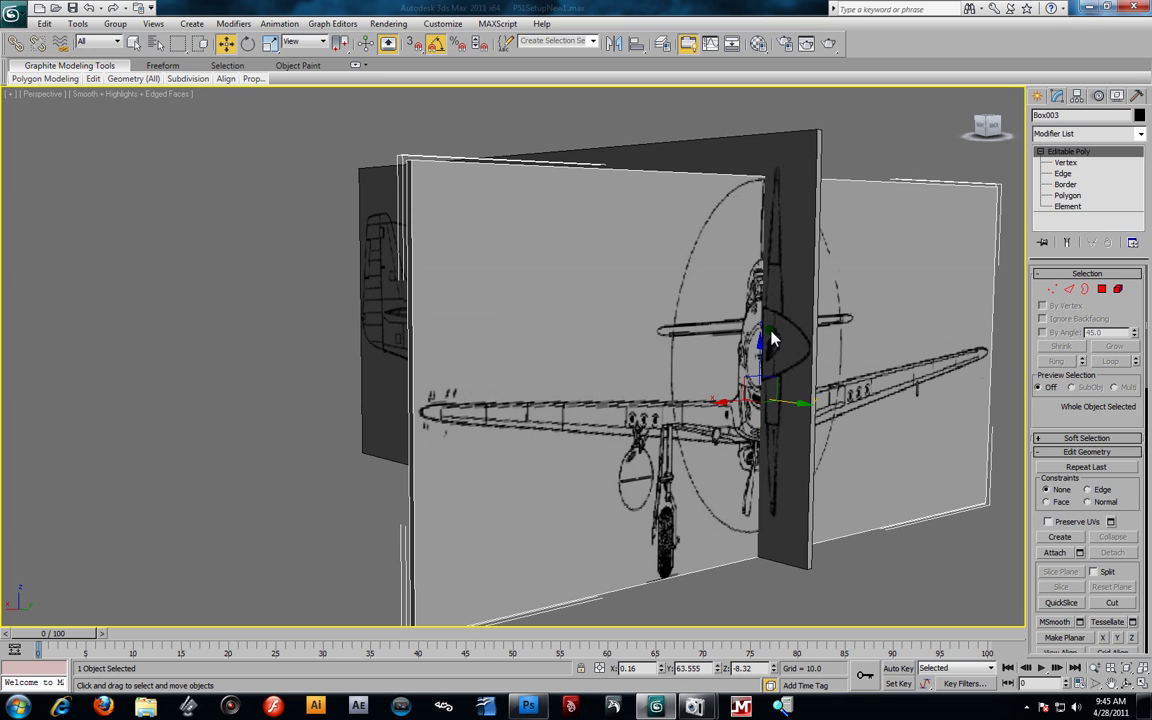
scroll(527, 221, down, 3)
scroll(520, 233, up, 3)
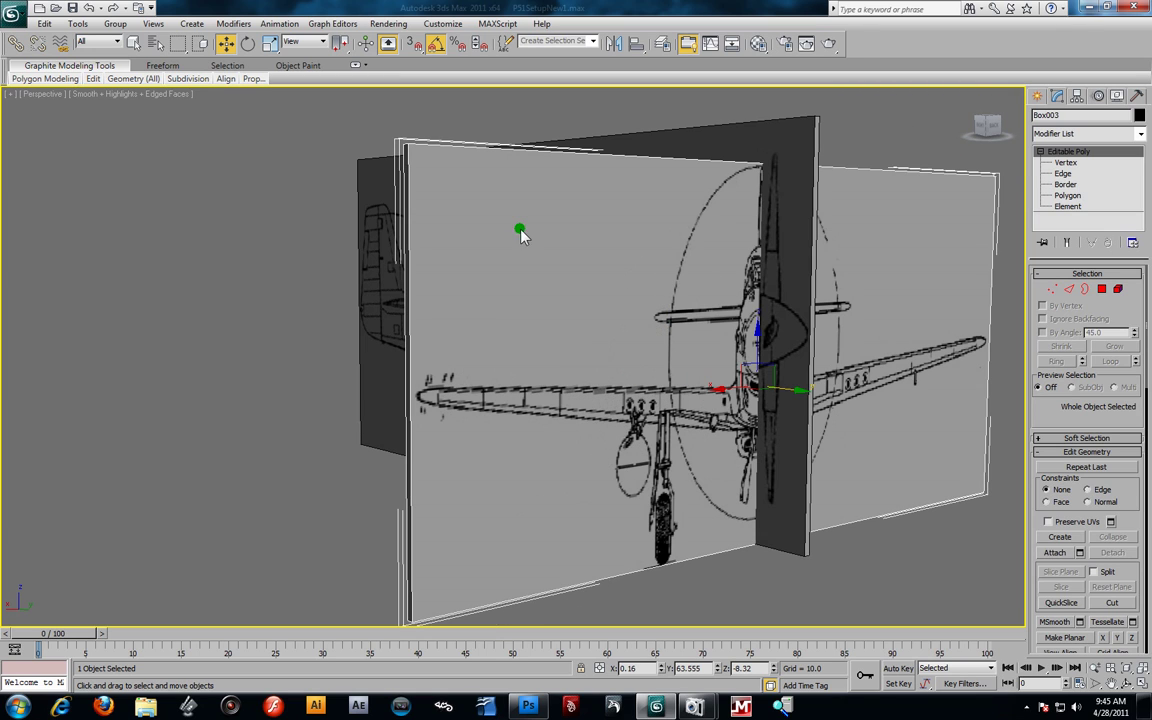
Raise the top vertices of the front-view box to about Z 35.46 to match the side drawing's propeller tip
click(1095, 163)
scroll(336, 170, down, 2)
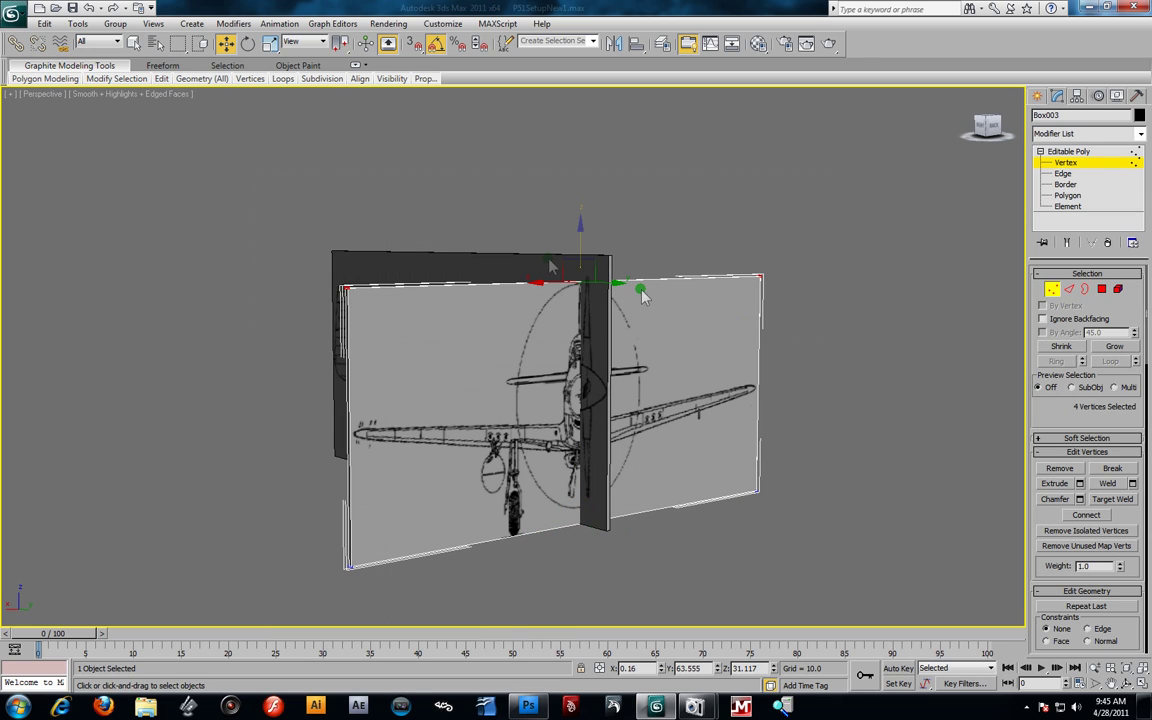
drag(581, 240, 581, 224)
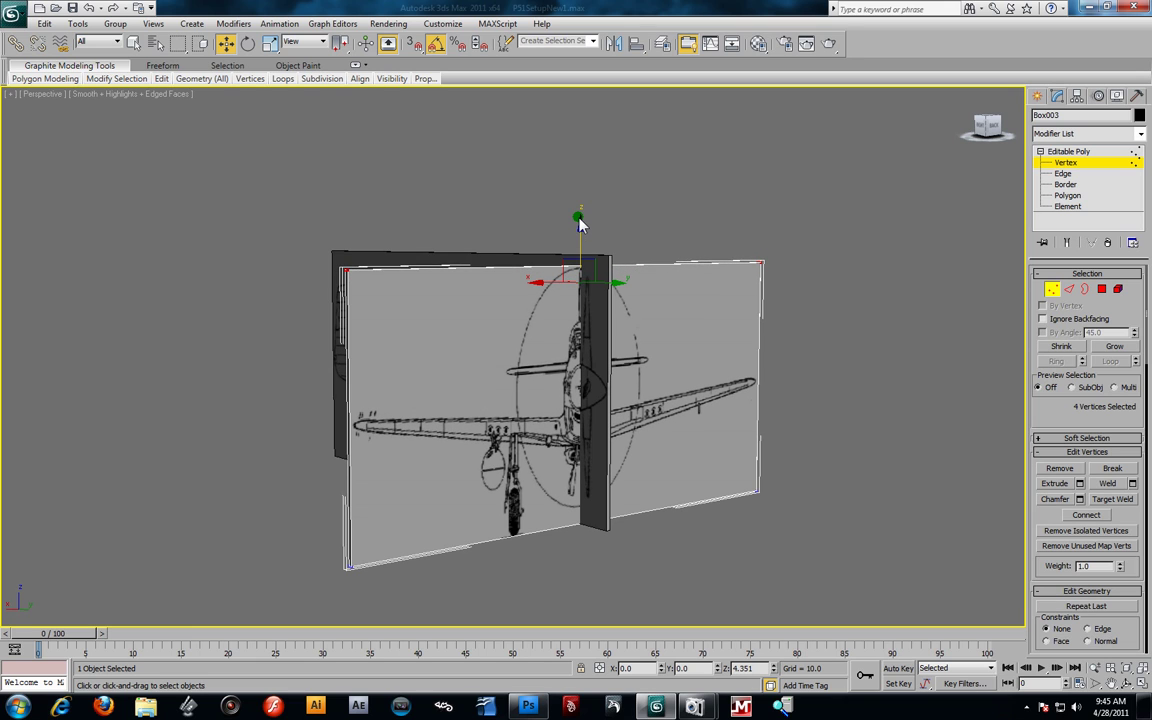
alt+middle_drag(603, 311, 620, 311)
scroll(617, 316, up, 2)
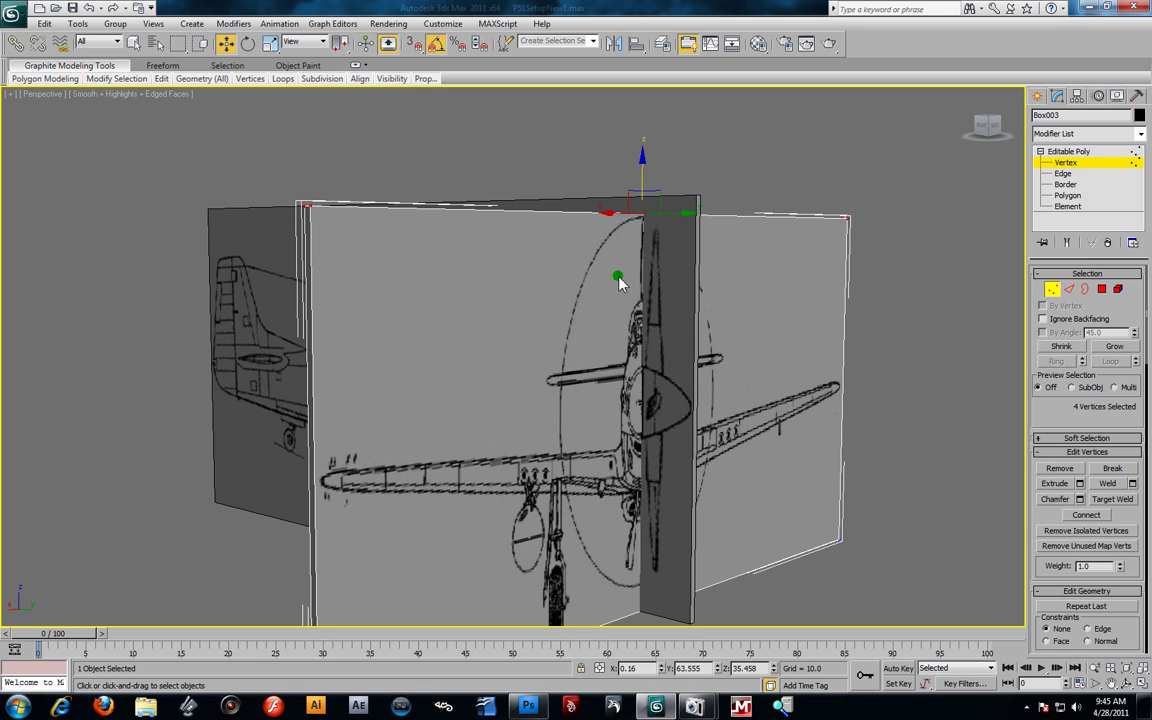
Leave vertex editing, move the whole front-view box along Y to about 13.16, and display all four viewports
click(1097, 175)
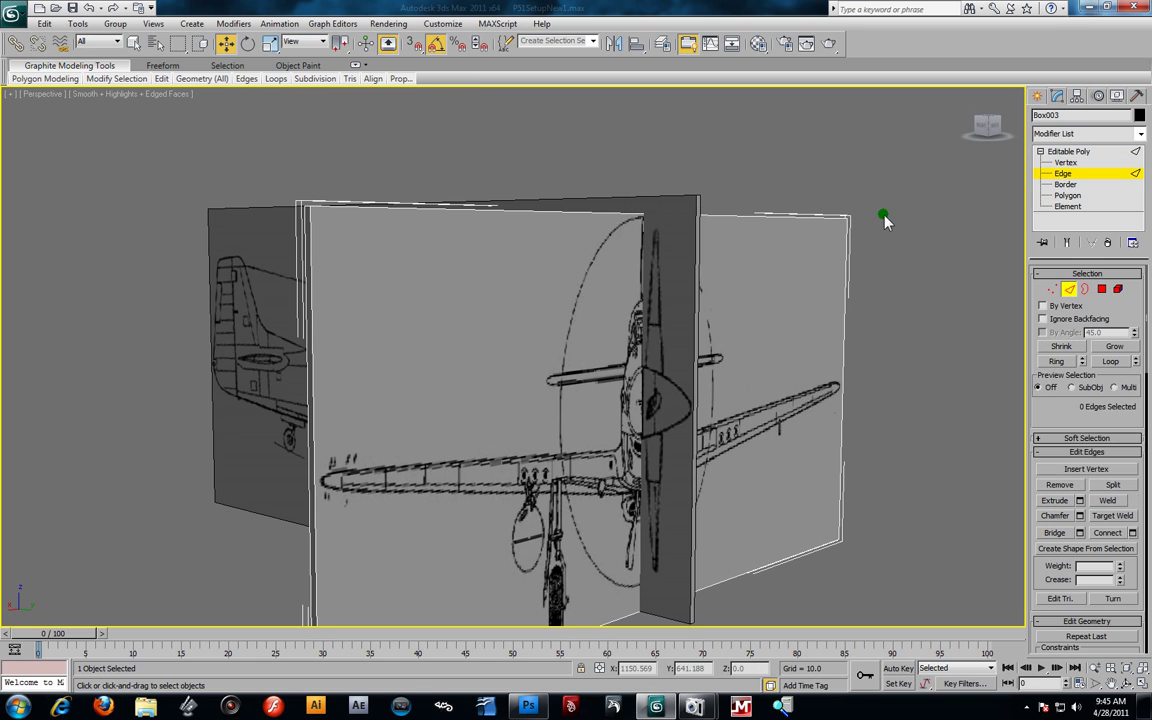
click(625, 316)
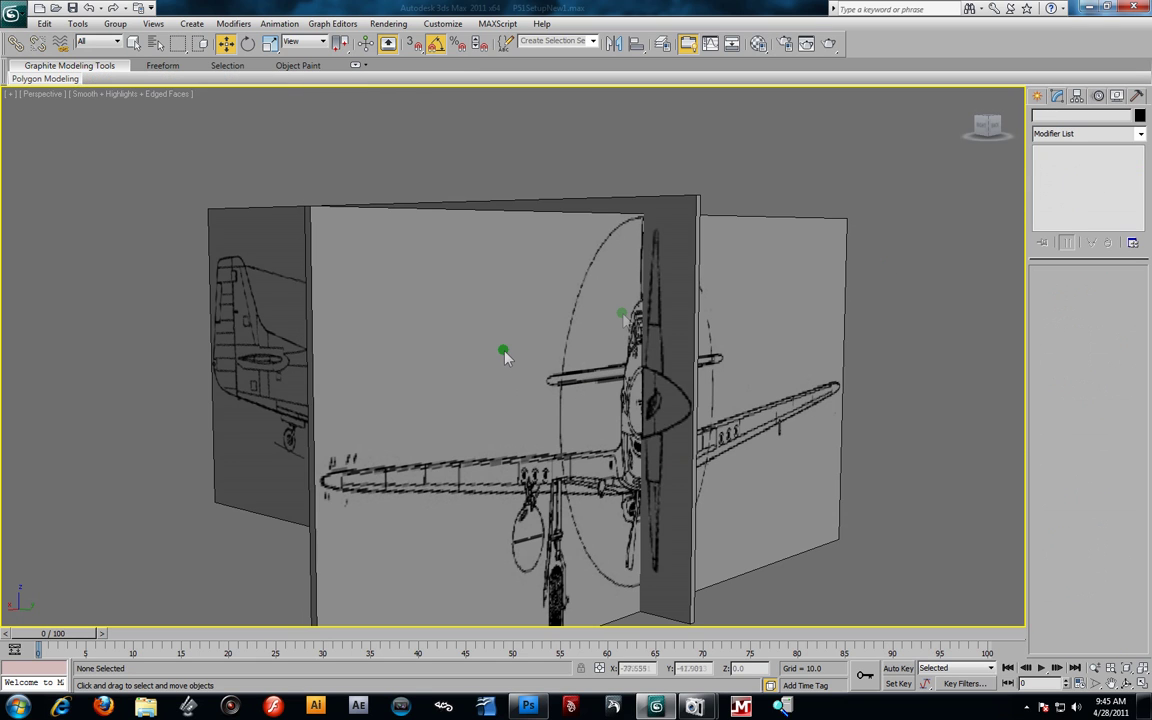
click(604, 411)
alt+middle_drag(604, 411, 697, 457)
drag(685, 473, 519, 442)
scroll(535, 437, down, 4)
alt+middle_drag(545, 433, 487, 428)
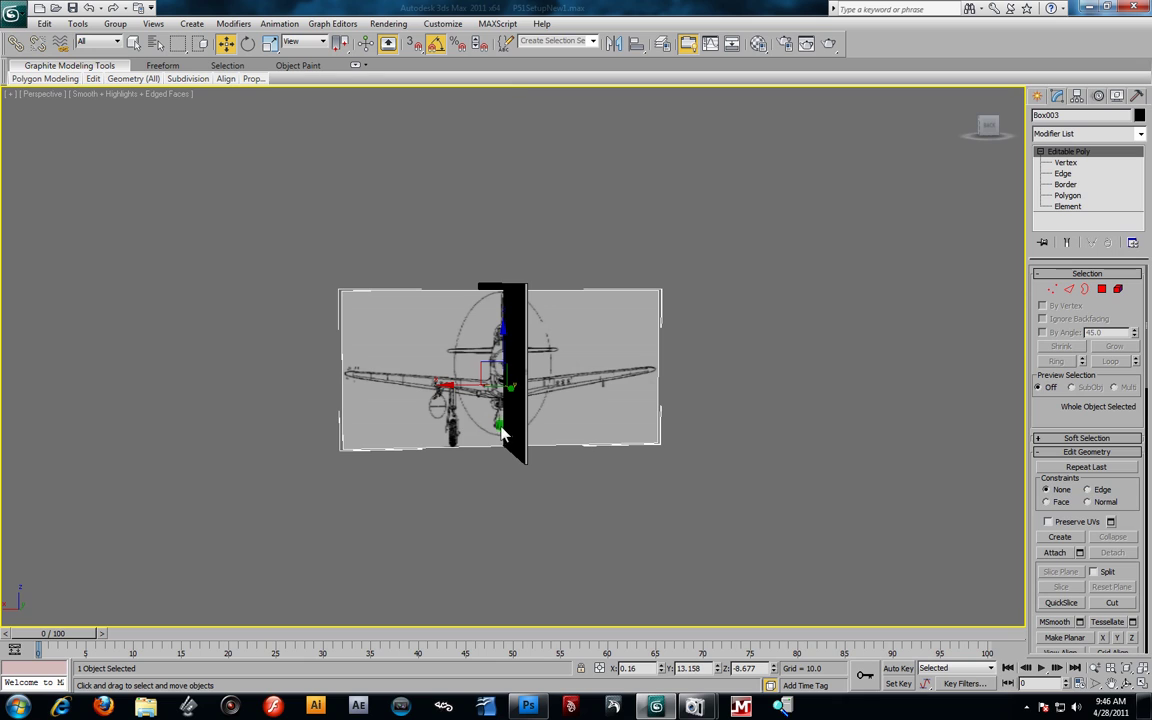
key(alt+w)
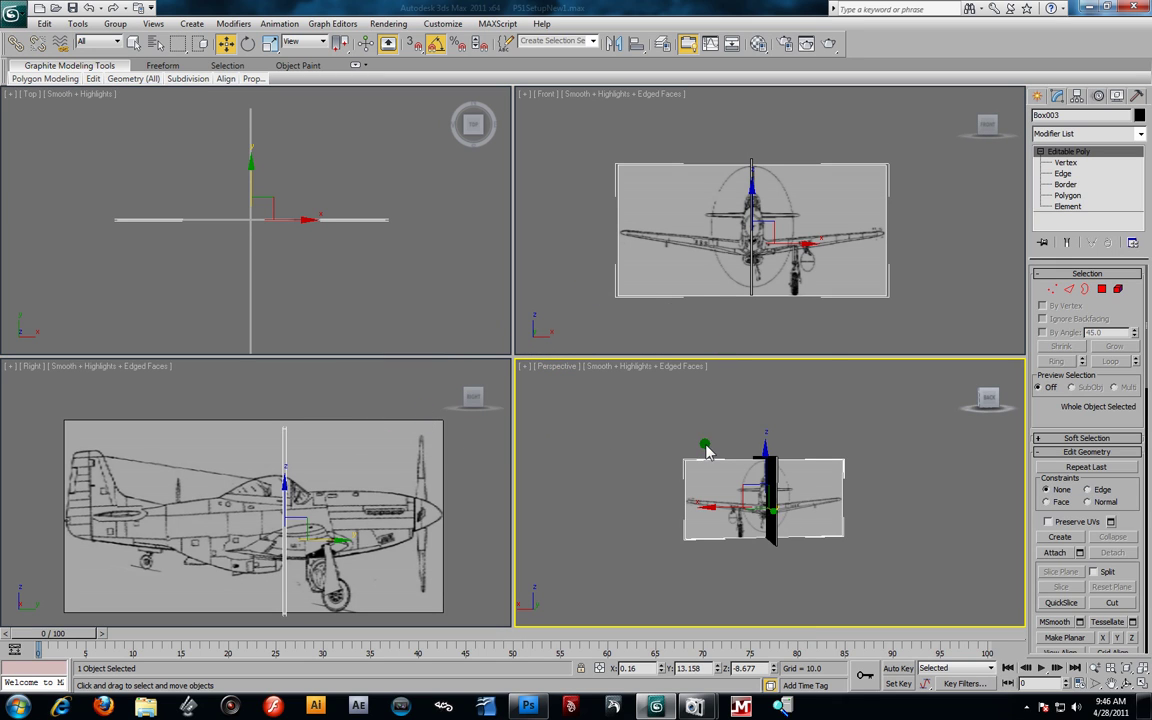
right_click(708, 438)
click(731, 369)
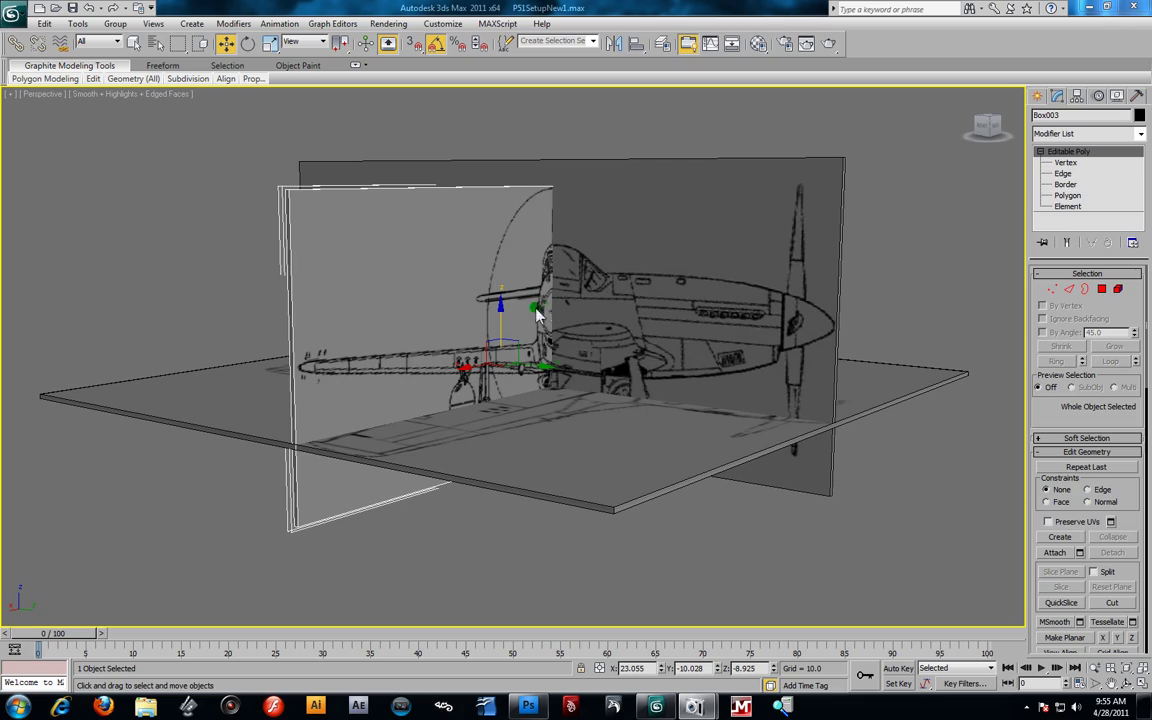
Try shifting the front-view box along Z and forward along Y to about 55.43, near the propeller of the side drawing
mouse_move(651, 305)
alt+middle_down()
mouse_move(625, 316)
mouse_move(643, 329)
mouse_move(640, 300)
mouse_move(630, 313)
mouse_move(663, 316)
mouse_move(684, 301)
mouse_move(657, 318)
alt+middle_up()
drag(543, 365, 598, 392)
alt+middle_drag(598, 392, 535, 373)
alt+middle_drag(613, 390, 535, 352)
drag(507, 320, 565, 433)
drag(537, 372, 571, 331)
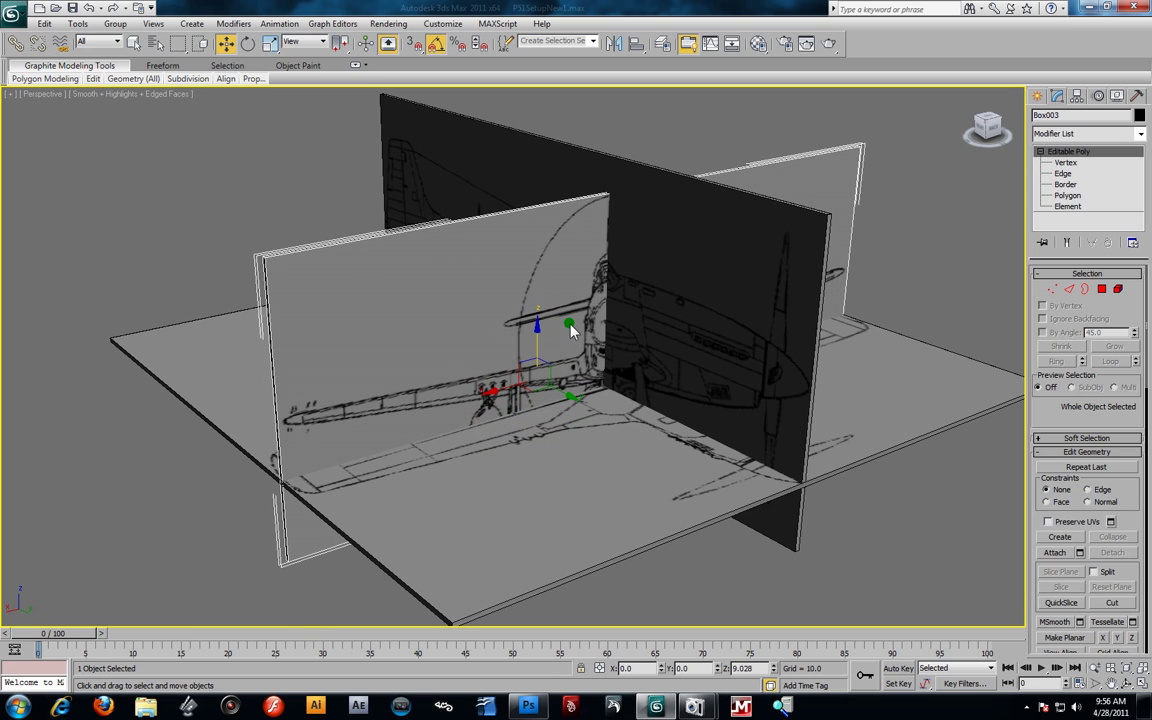
alt+middle_drag(603, 347, 540, 352)
drag(585, 405, 737, 437)
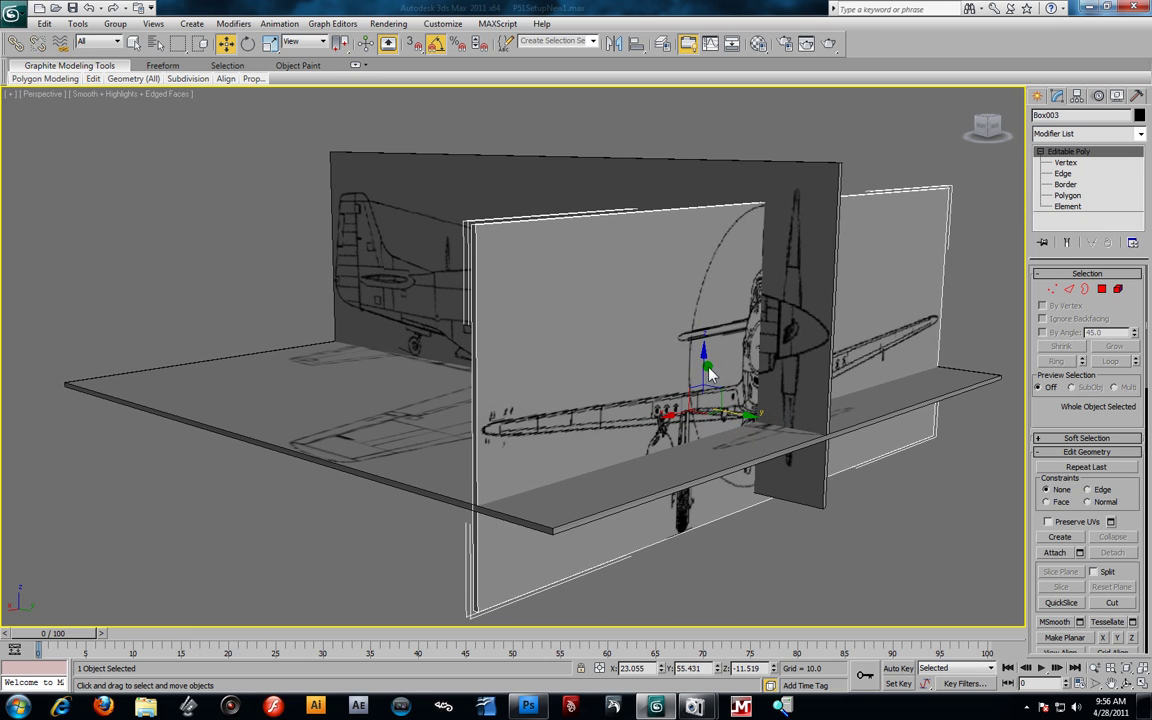
Move the front-view box back along Y to about -10.56 and set its height to about Z -8.78
drag(705, 372, 710, 355)
drag(752, 405, 550, 362)
drag(507, 318, 540, 384)
alt+middle_drag(577, 381, 515, 340)
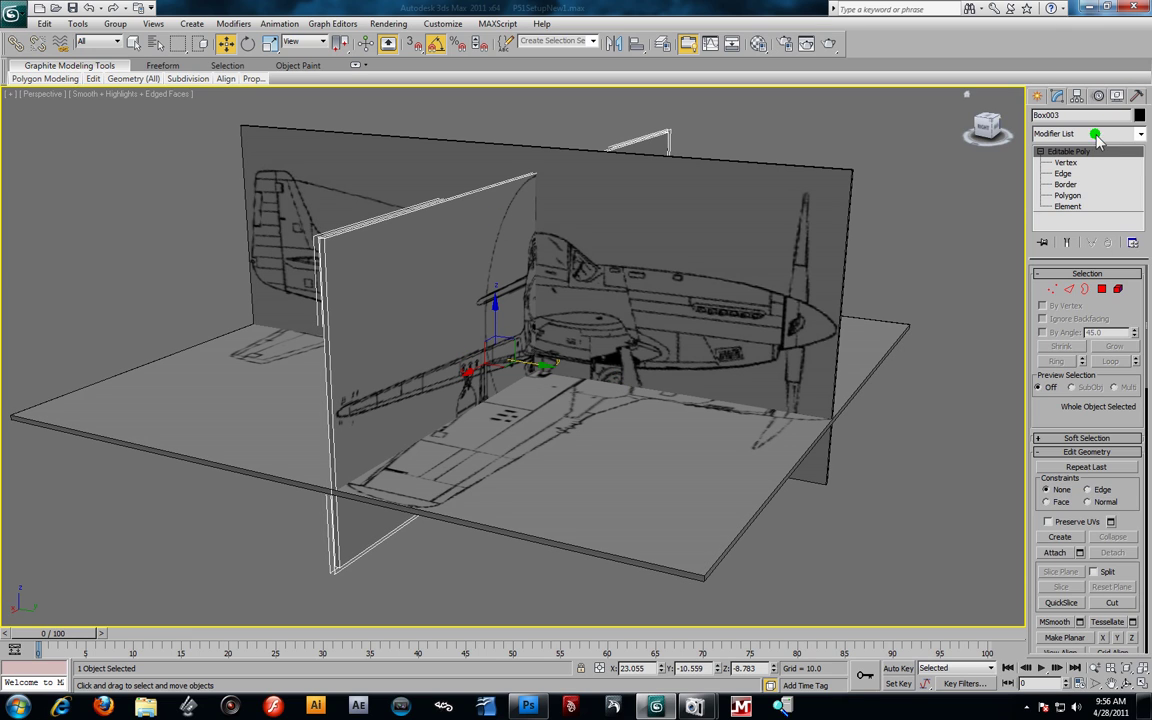
Reselect the whole front-view box and scale it along Y to make it much thinner
click(1080, 161)
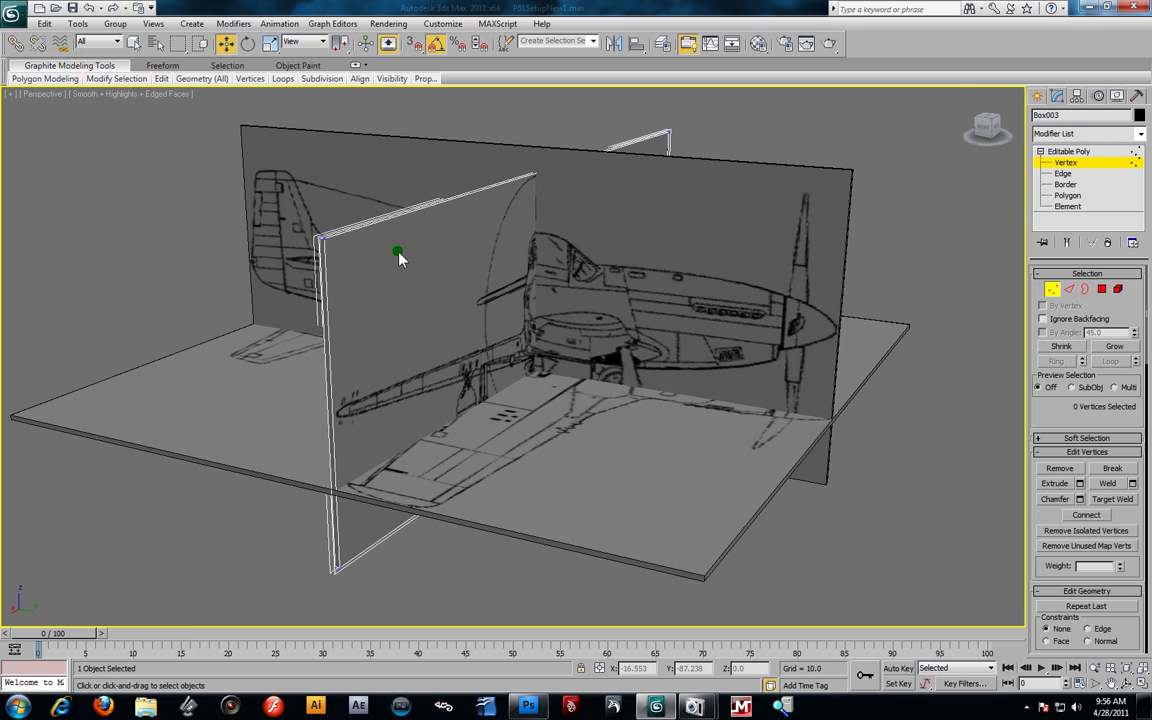
click(843, 196)
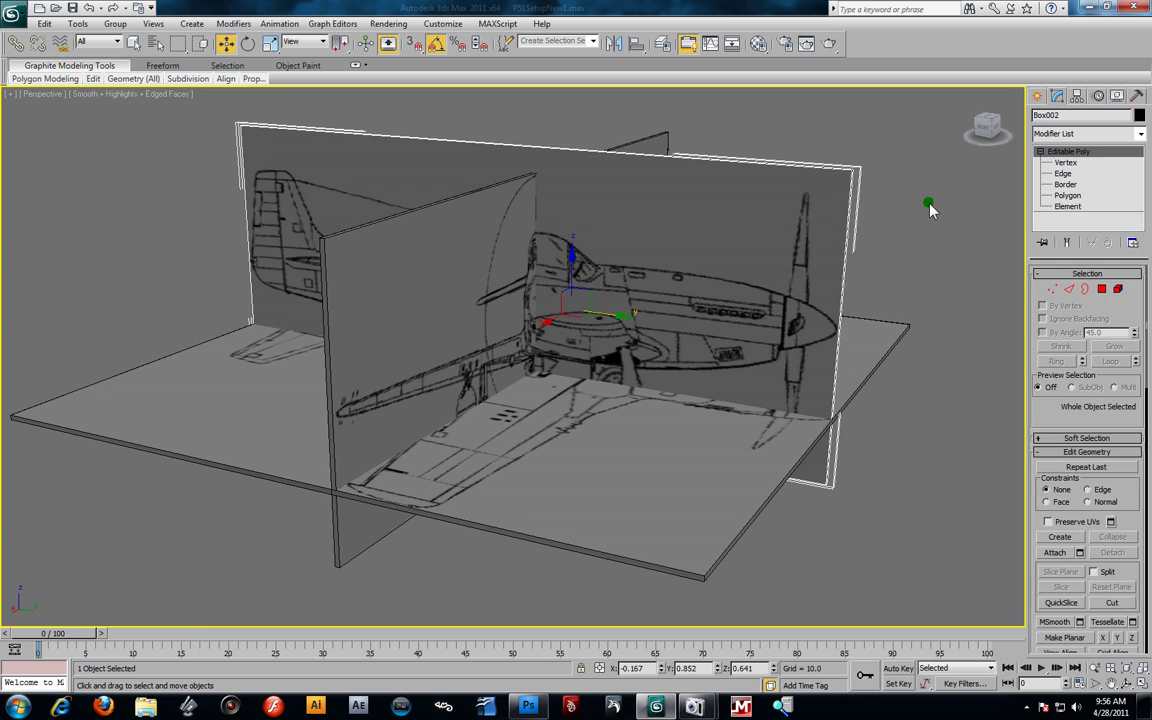
click(407, 244)
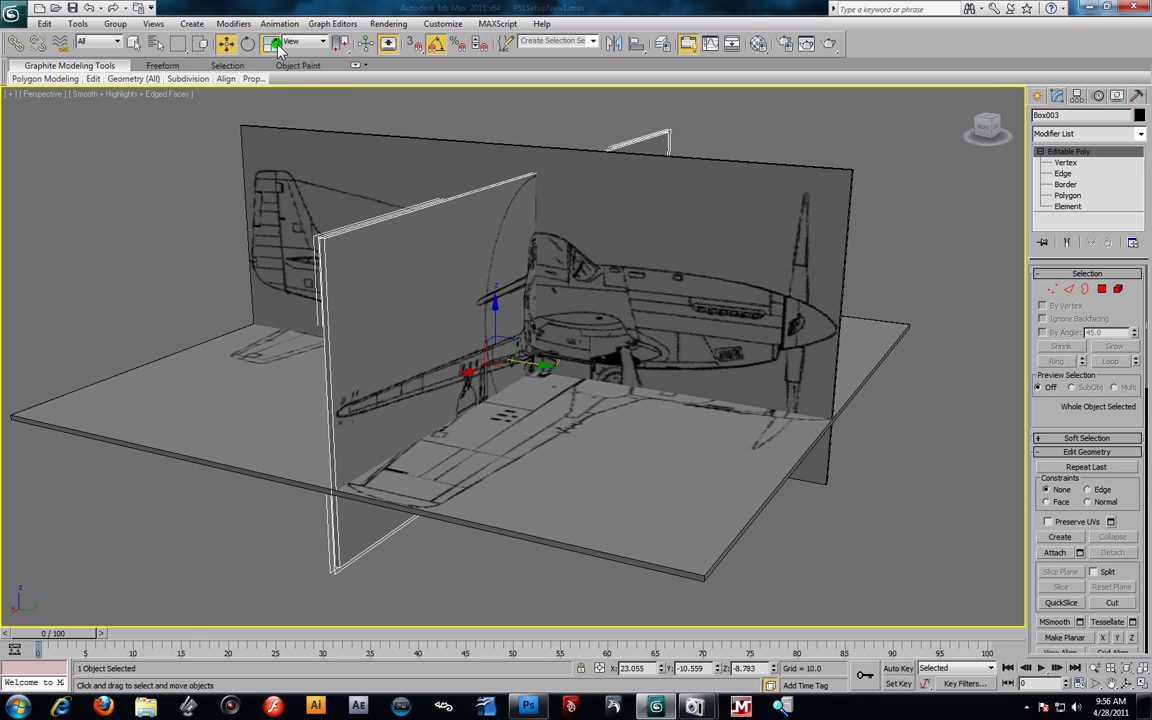
drag(556, 373, 398, 320)
Thin the side-view box by scaling it along X to 10 percent
alt+middle_drag(437, 355, 651, 327)
click(651, 327)
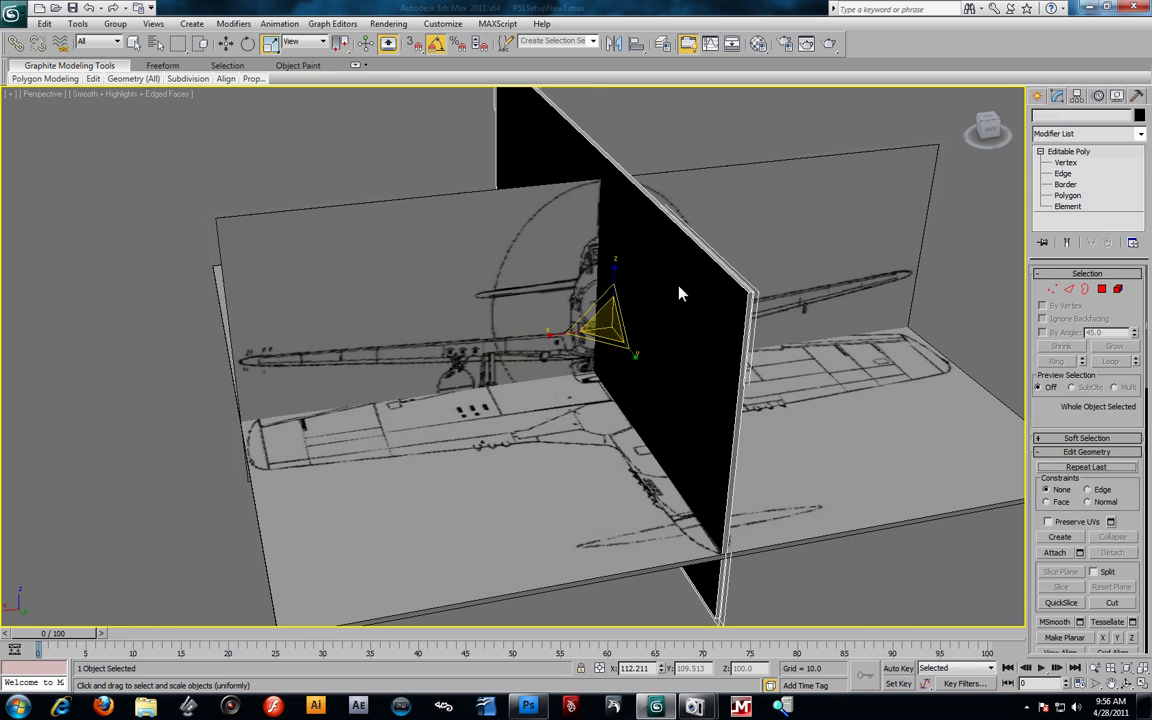
right_click(557, 345)
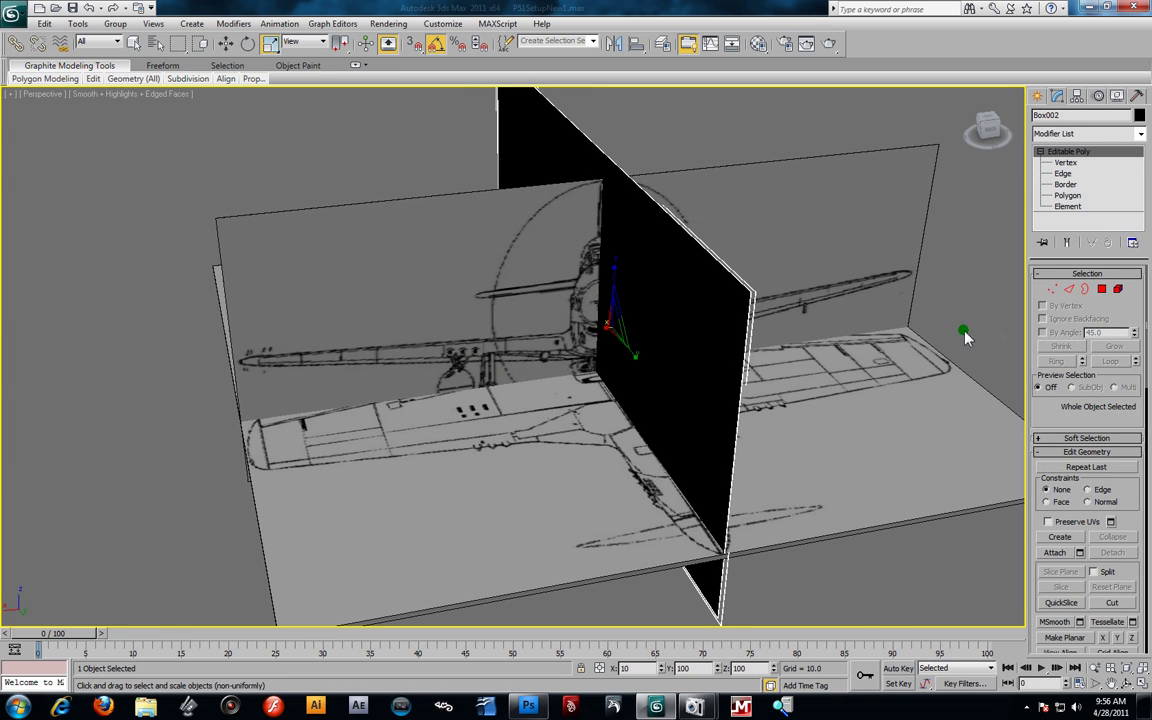
Flatten the top-view box by scaling it along Z to about 11.58 percent
alt+middle_drag(623, 373, 571, 437)
key(r)
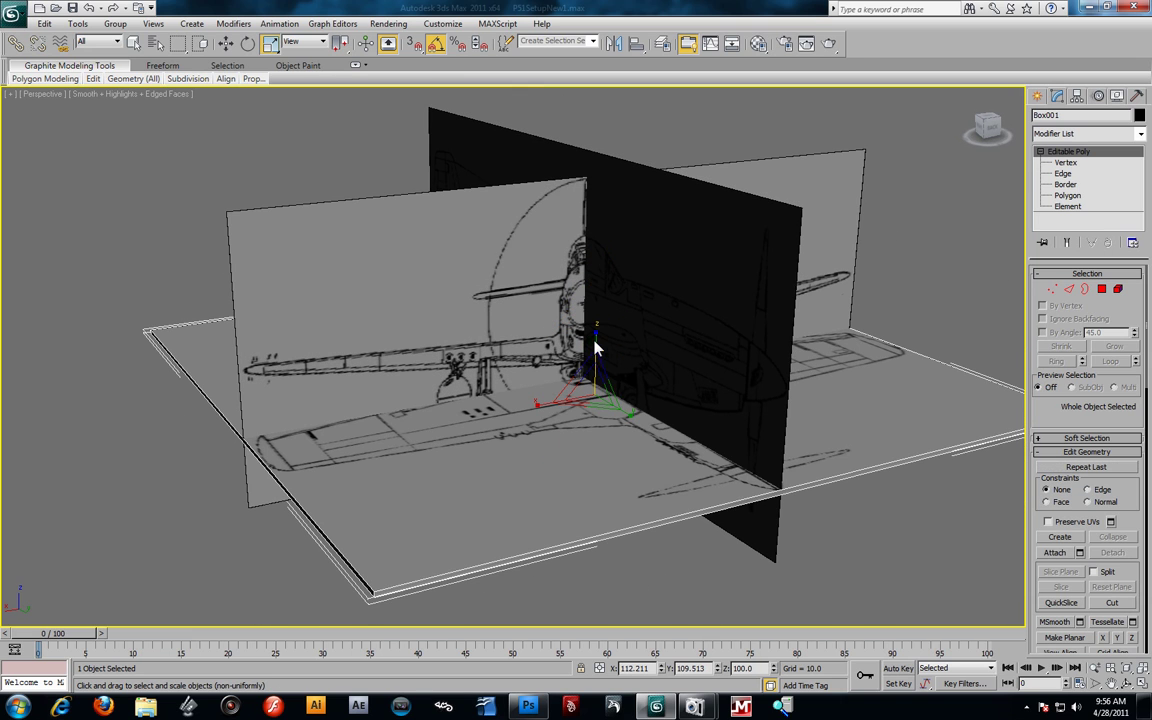
alt+middle_drag(542, 395, 672, 287)
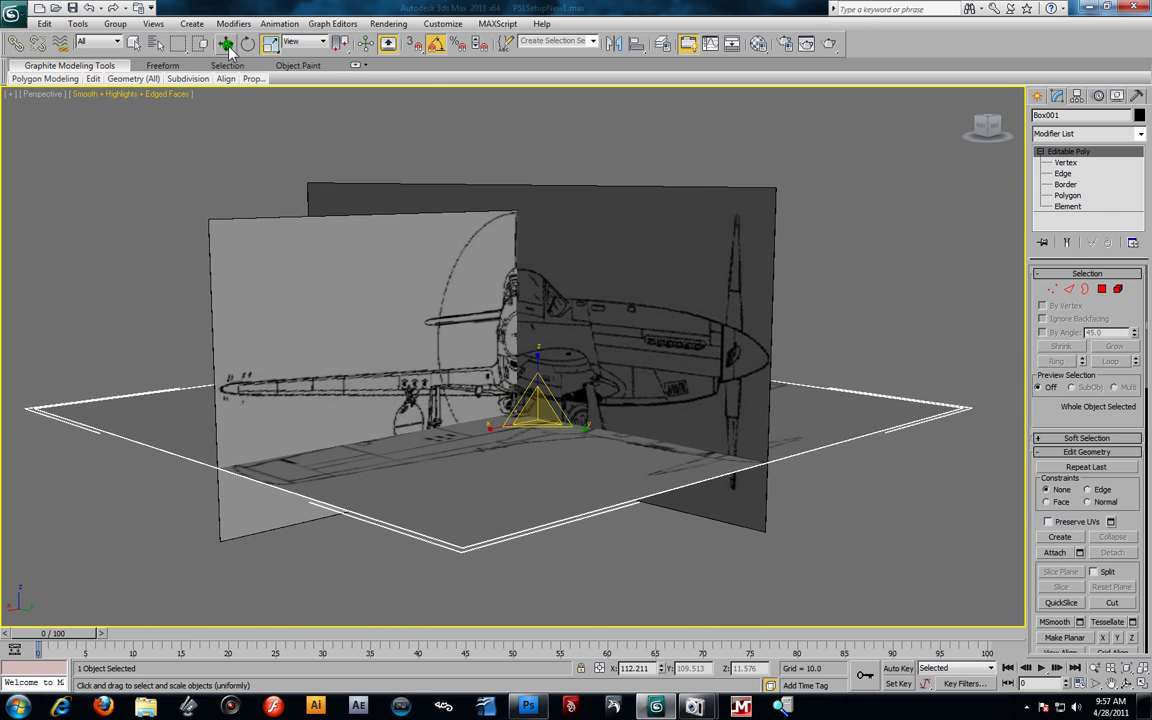
Try raising the top-view box along Z by about 12.4 to compare its wing drawing with the side and front drawings
scroll(418, 305, up, 5)
drag(573, 455, 609, 369)
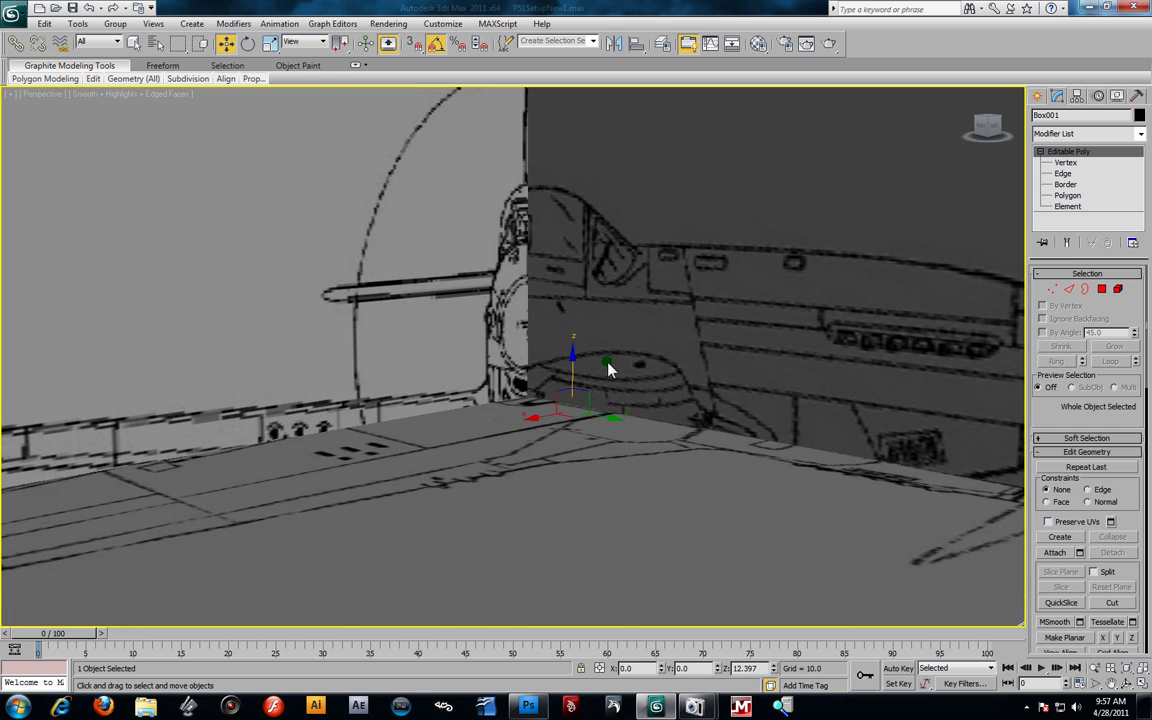
scroll(615, 360, down, 8)
mouse_move(573, 352)
alt+middle_down()
mouse_move(584, 385)
mouse_move(560, 362)
alt+middle_up()
drag(560, 360, 540, 332)
alt+middle_drag(540, 332, 575, 364)
Select the front-view box and examine how the three reference drawings line up from several angles
click(460, 362)
alt+middle_drag(460, 362, 573, 400)
alt+middle_drag(475, 357, 500, 430)
drag(500, 430, 497, 428)
alt+middle_drag(497, 428, 575, 432)
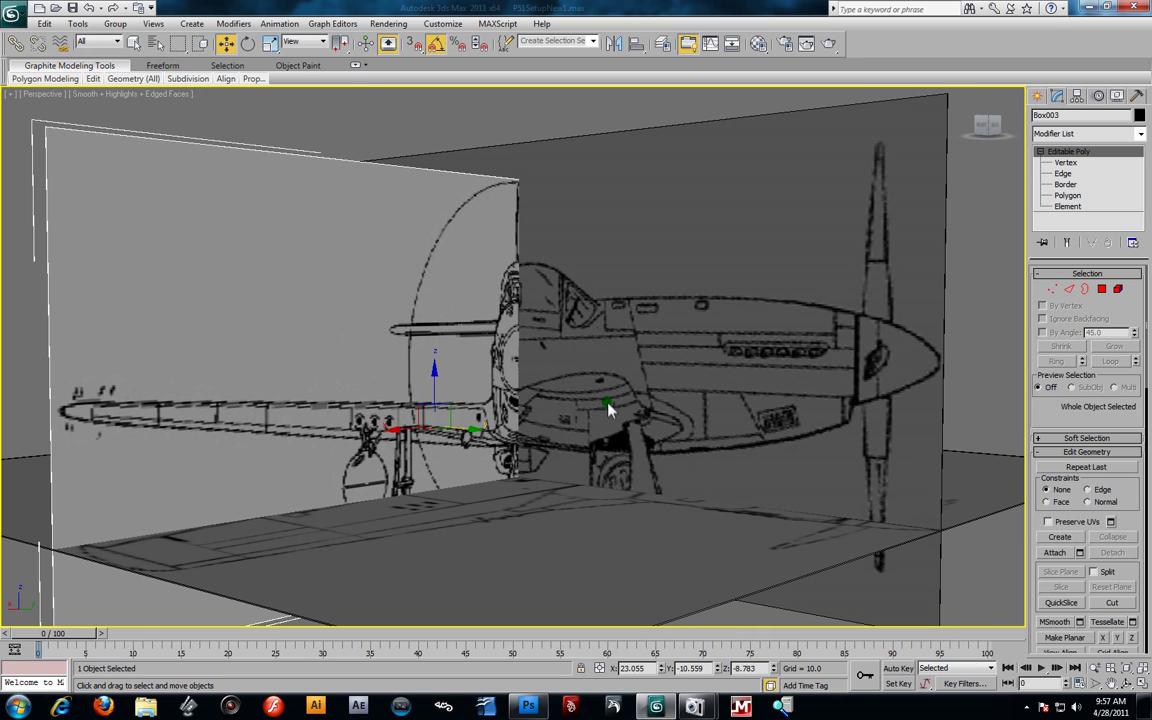
alt+middle_drag(610, 405, 643, 408)
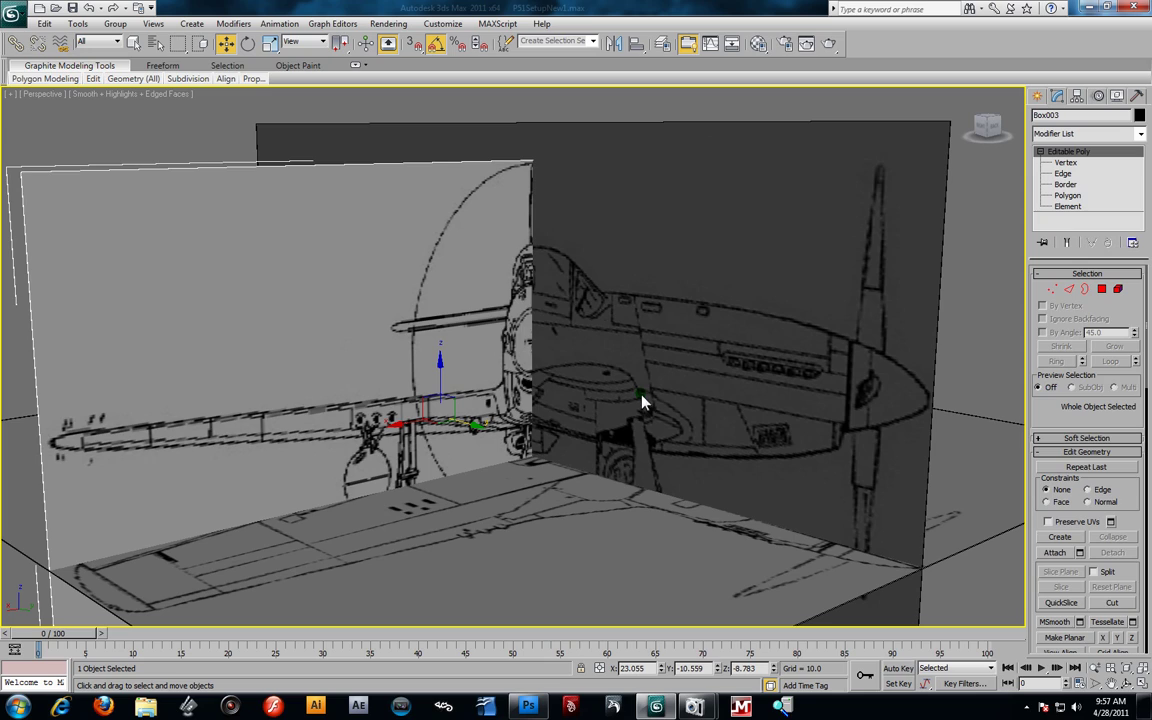
mouse_move(635, 418)
alt+middle_down()
mouse_move(625, 393)
mouse_move(681, 391)
mouse_move(650, 386)
mouse_move(674, 378)
mouse_move(694, 375)
mouse_move(686, 392)
mouse_move(766, 386)
mouse_move(684, 391)
mouse_move(697, 394)
mouse_move(663, 411)
mouse_move(636, 395)
alt+middle_up()
scroll(697, 393, down, 5)
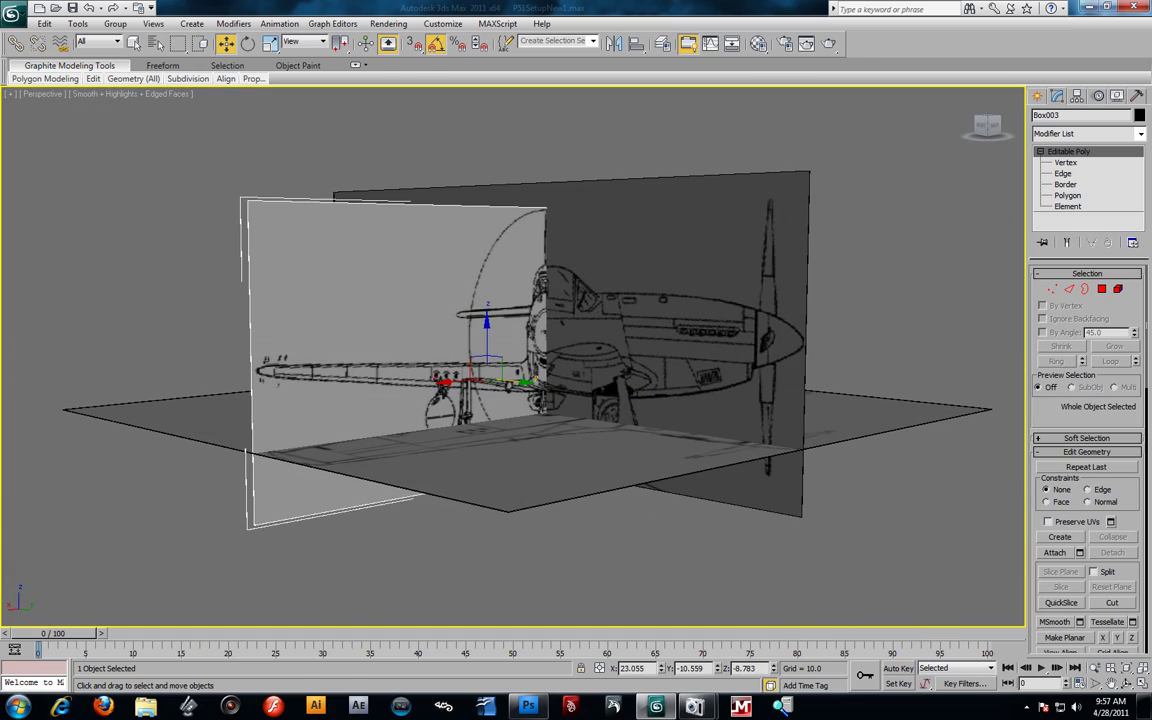